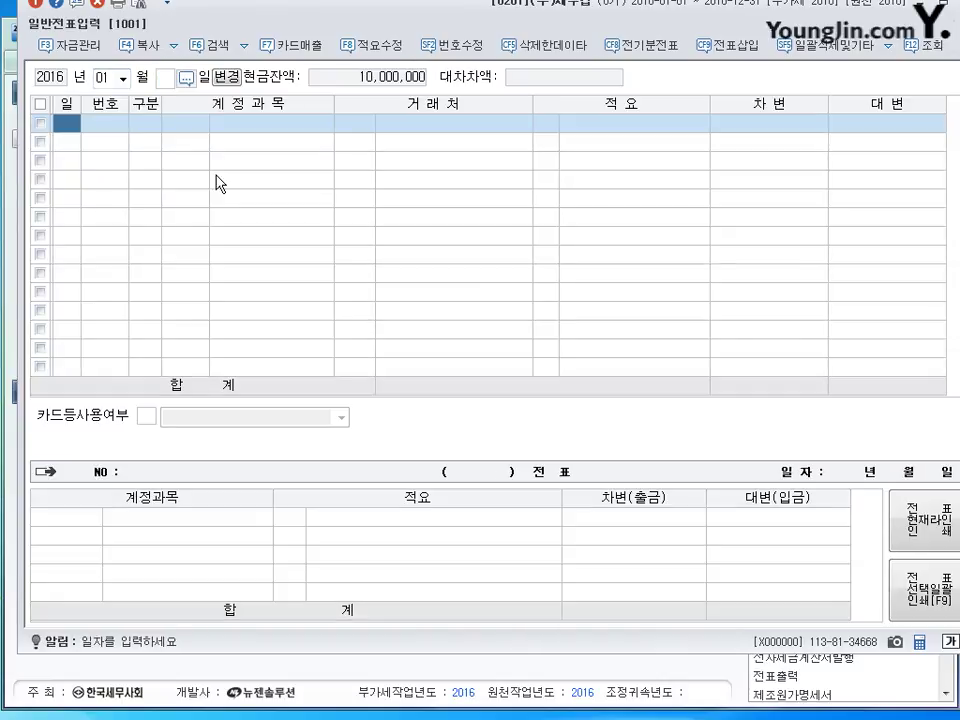
- Enter a debit line dated January 1 for account 131 선급금 with trading partner (주)우정 and amount 15,000,000
text(1)
key(Return)
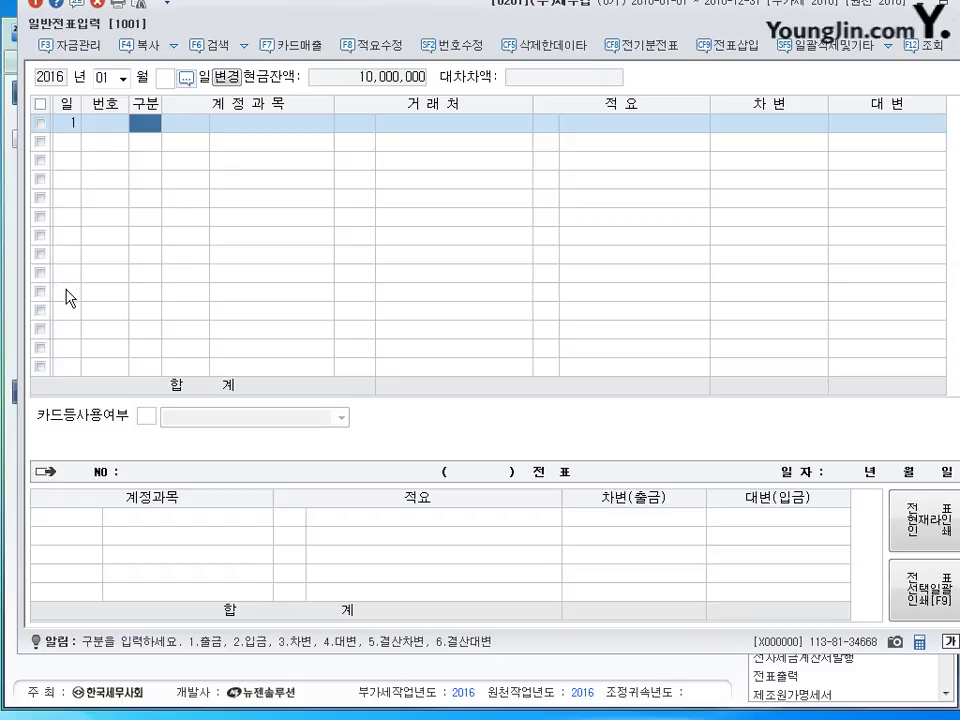
key(3)
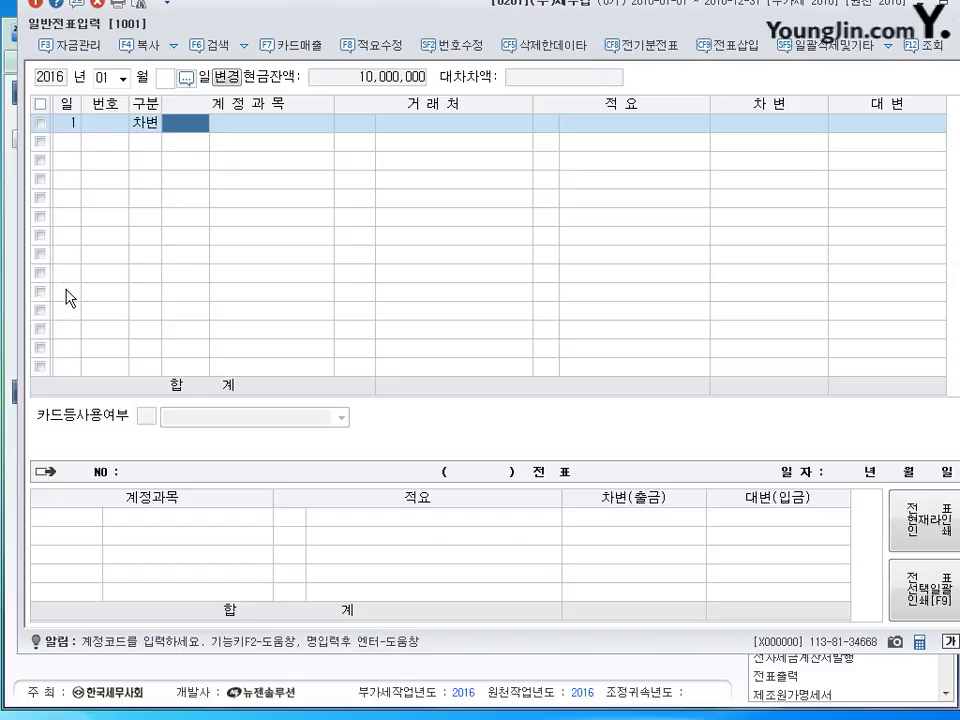
text(131)
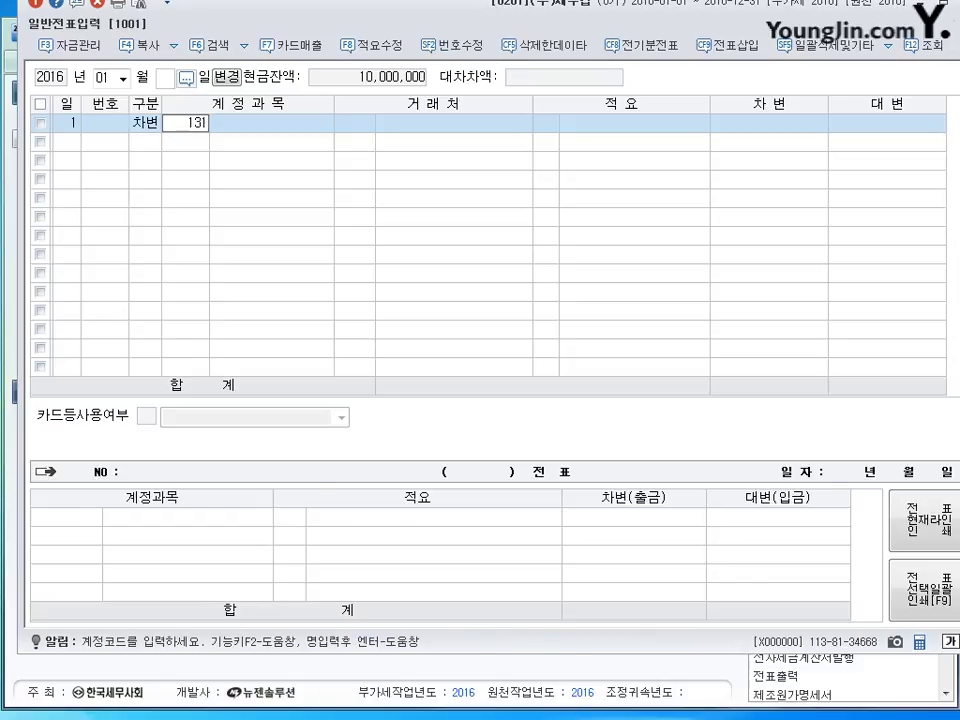
key(Return)
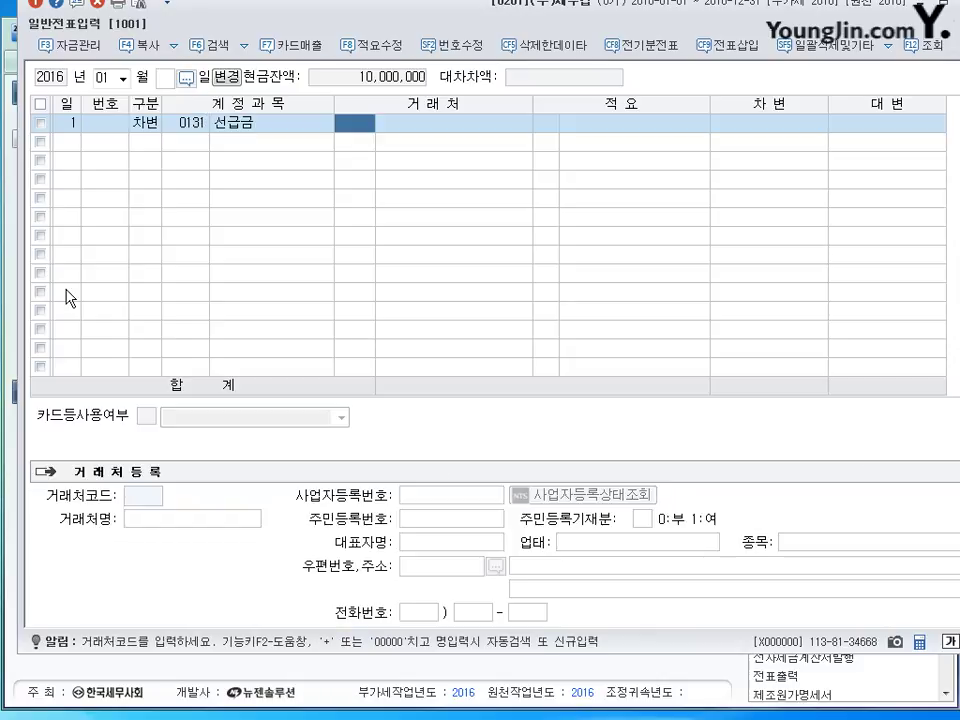
text(우젱)
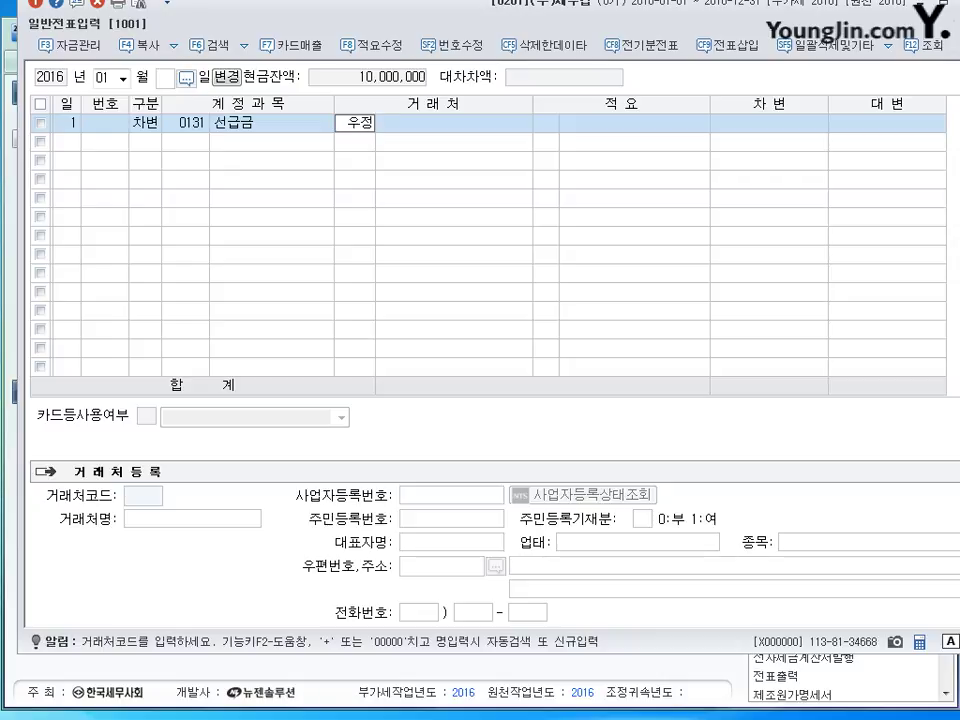
key(Return)
key(Return)
key(Return)
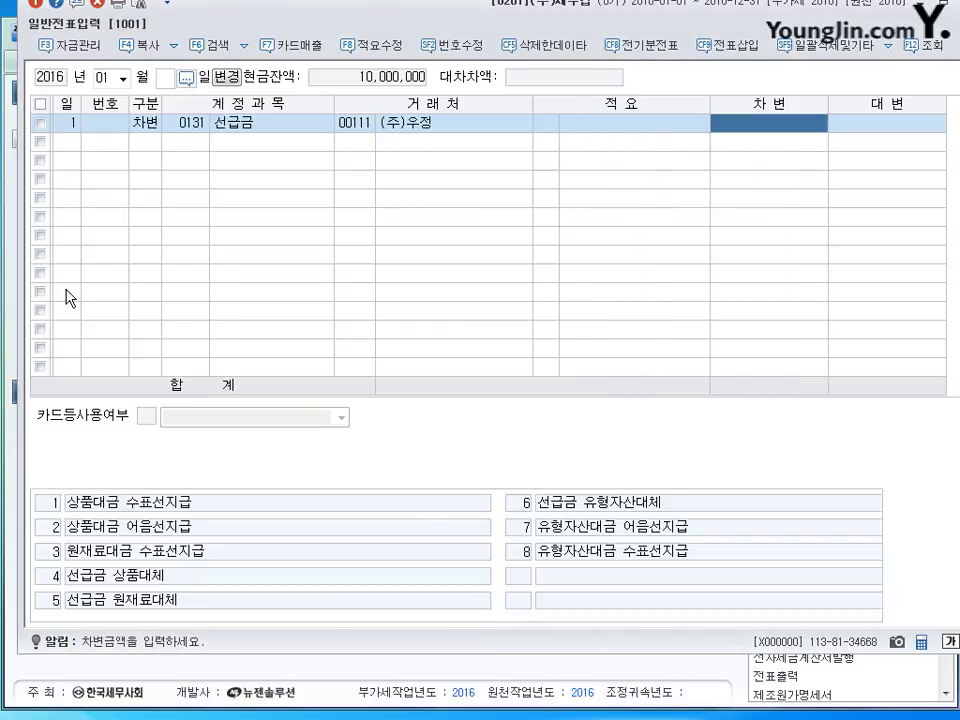
text(15000000)
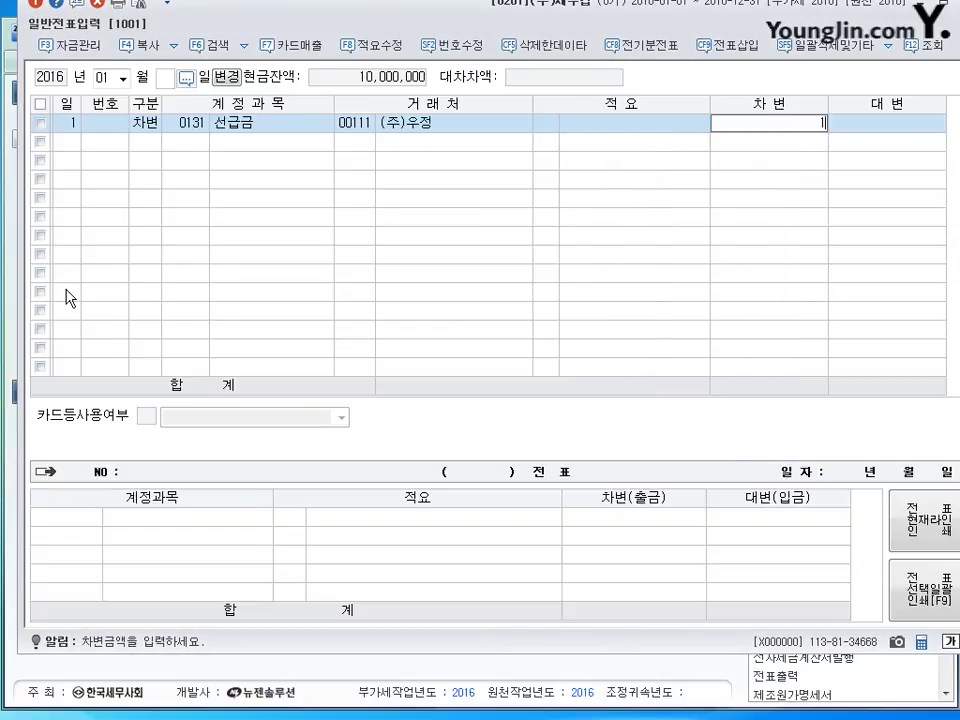
key(Return)
- Add the balancing credit line for January 1 to account 102 당좌예금 without a trading partner
key(Return)
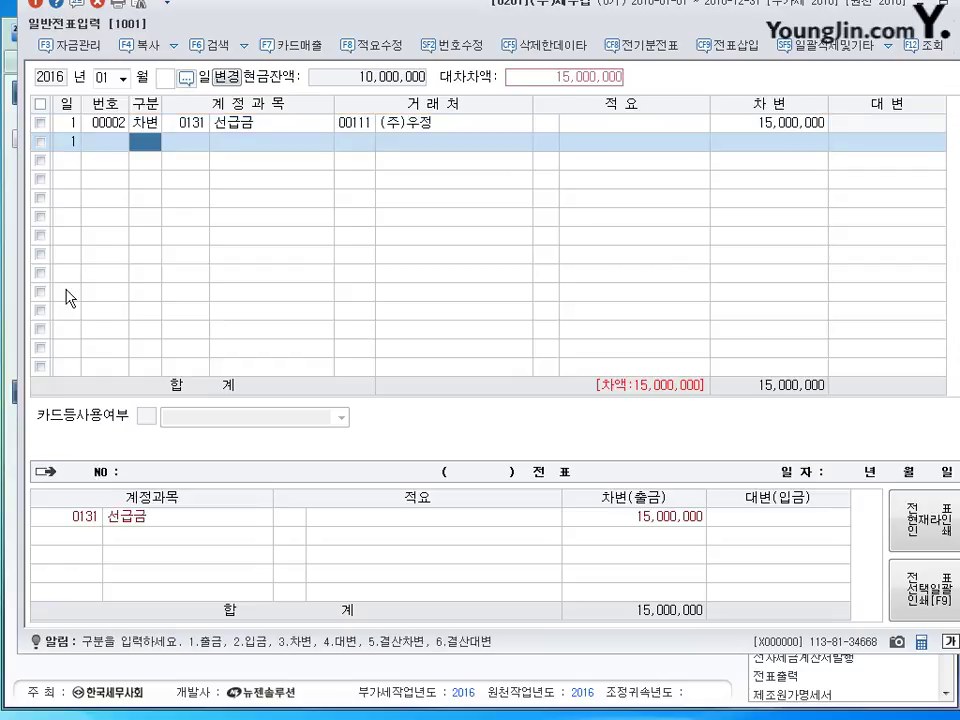
text(4)
key(Return)
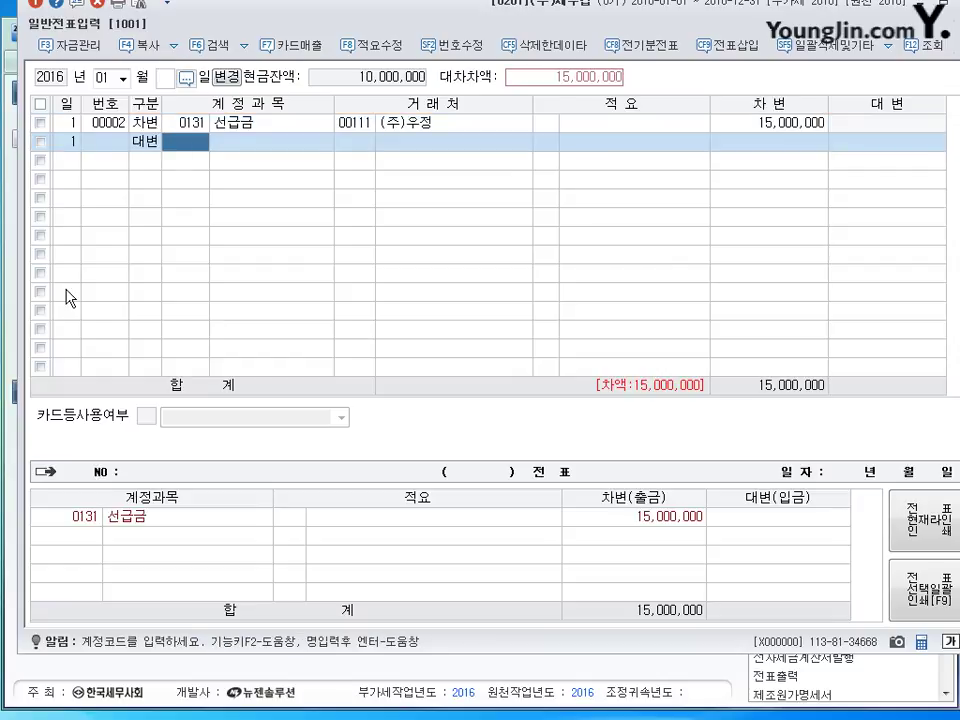
text(102)
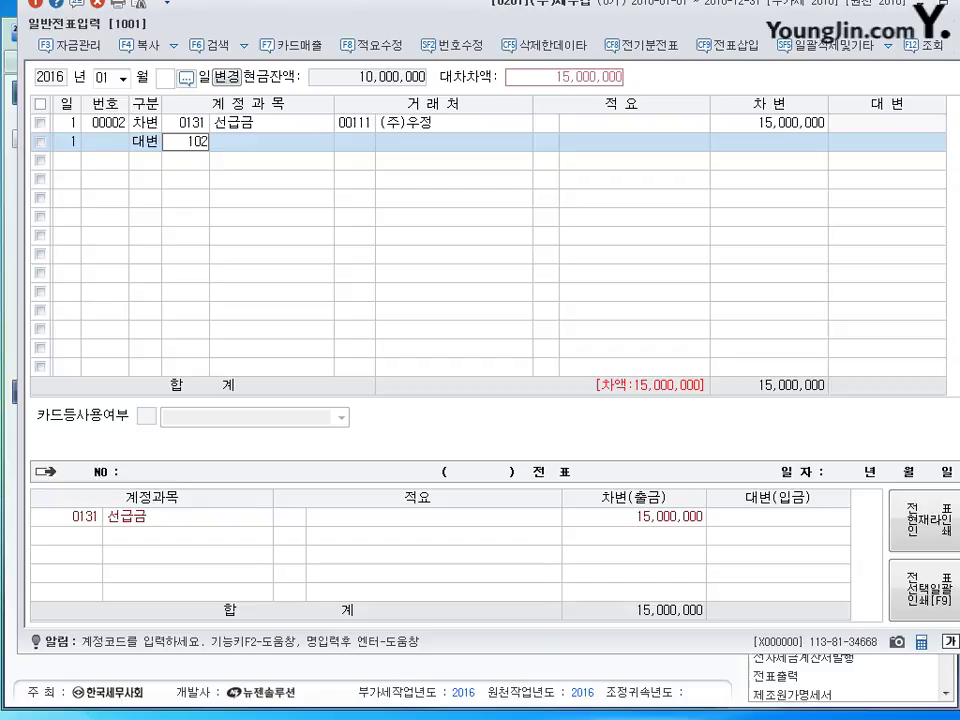
key(Return)
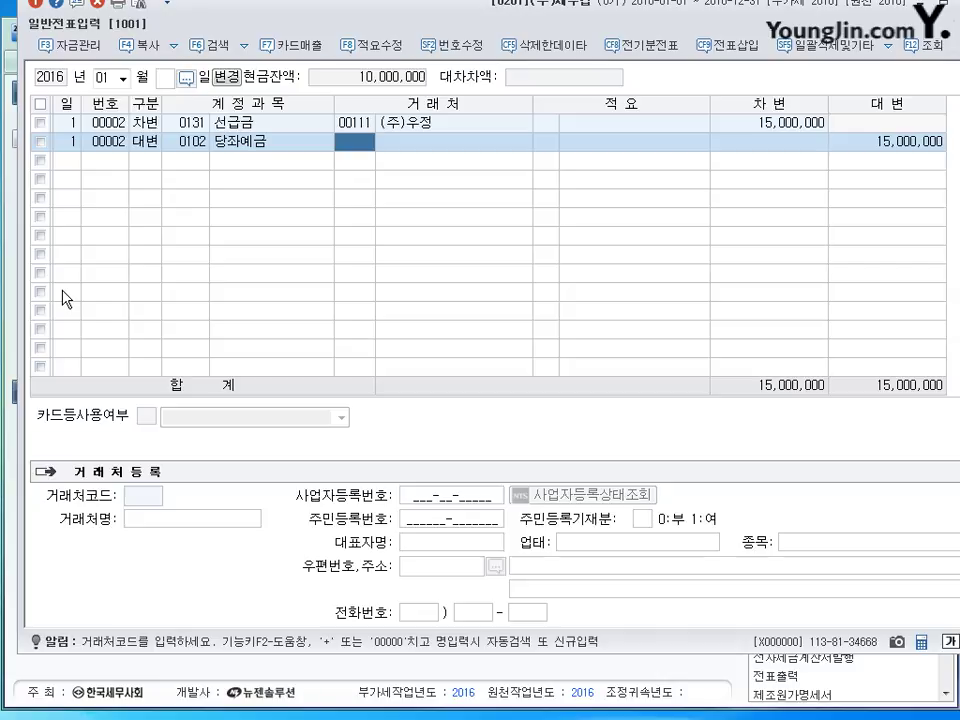
key(Return)
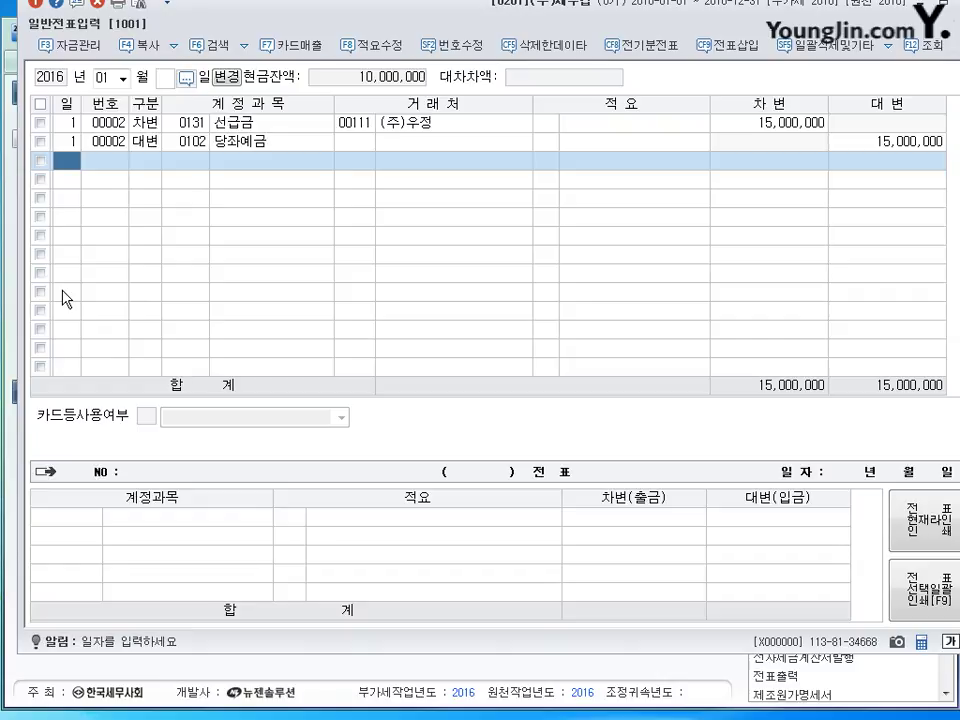
- Enter a debit line dated January 2 for account 107 단기매매증권 with amount 50,000,000, leaving partner and description empty
text(2)
key(Return)
text(3)
key(Return)
text(1)
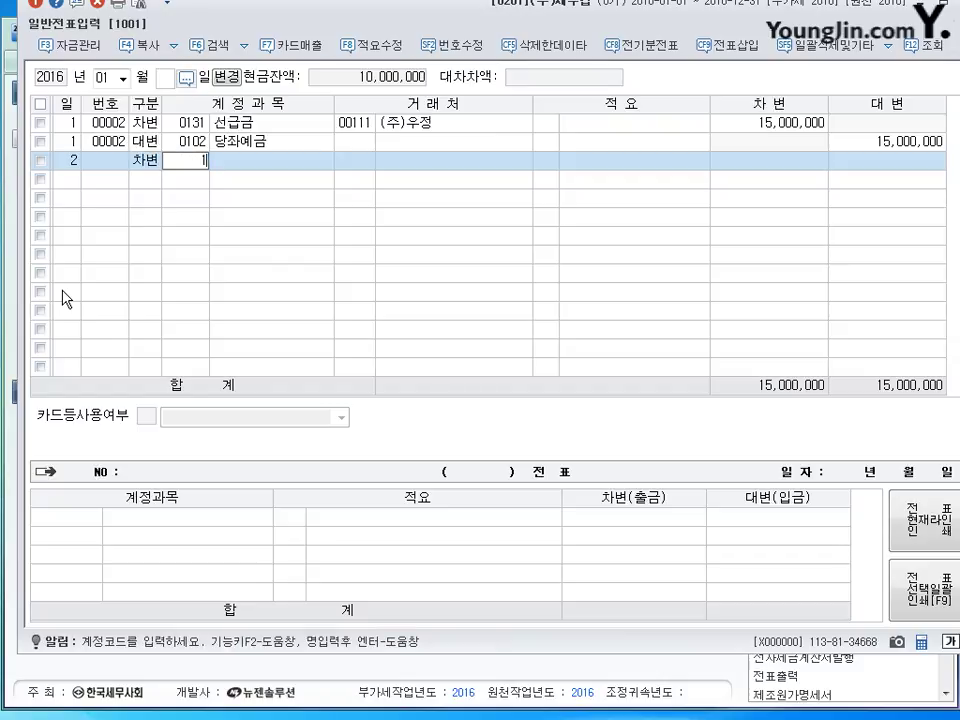
text(07)
key(Return)
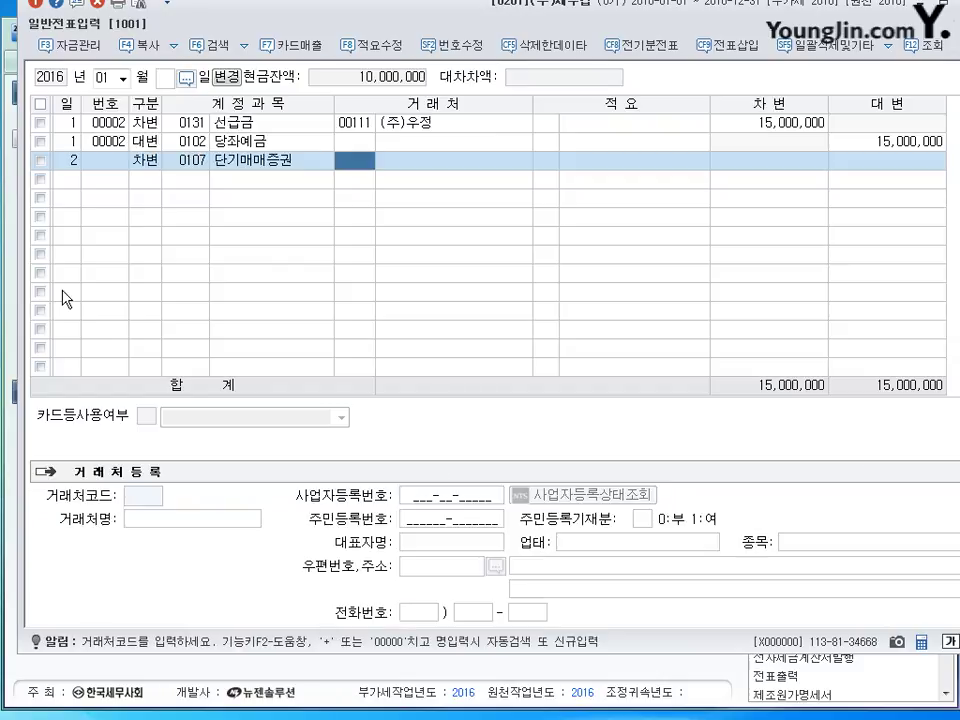
key(Return)
key(Return)
key(Return)
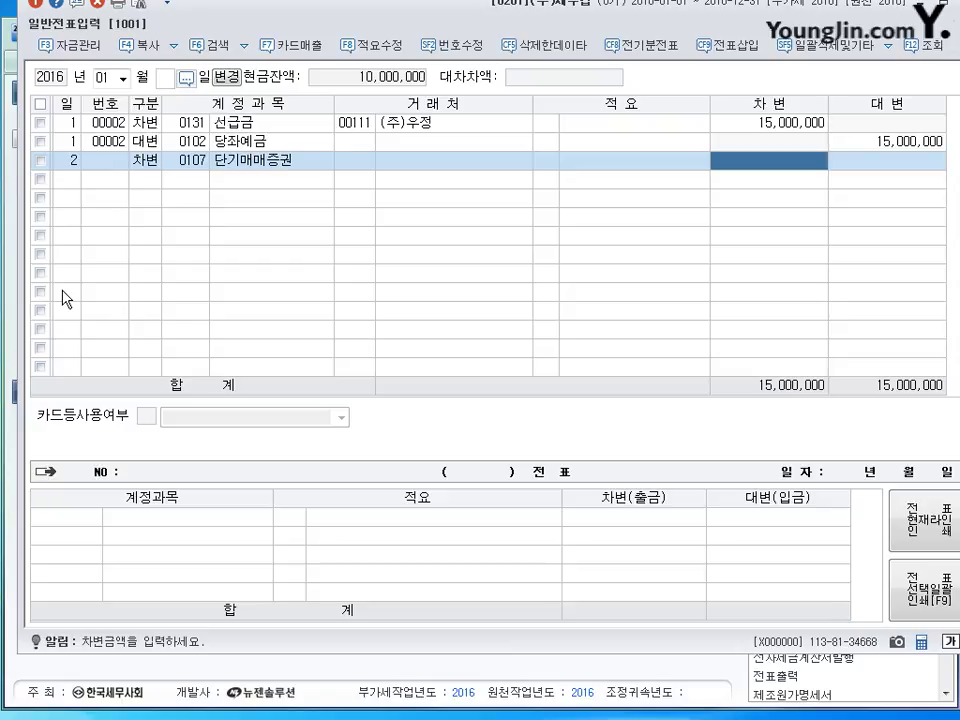
text(50000000)
key(Return)
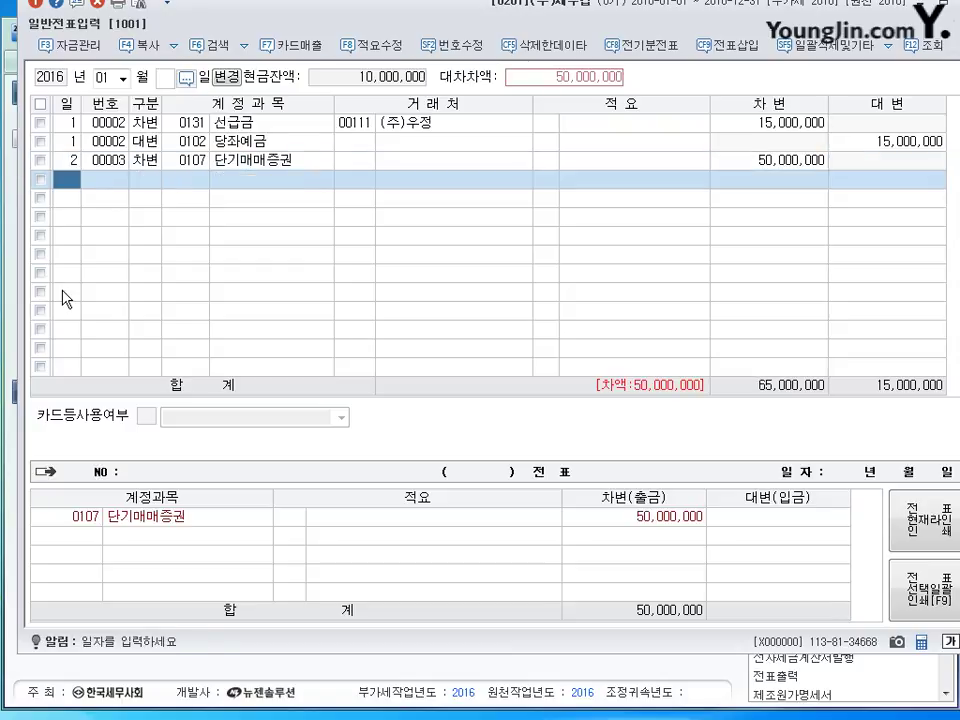
- Add a second January 2 debit line for the non-operating fee account 0984 수수료비용 with amount 500,000
key(Return)
text(3)
key(Return)
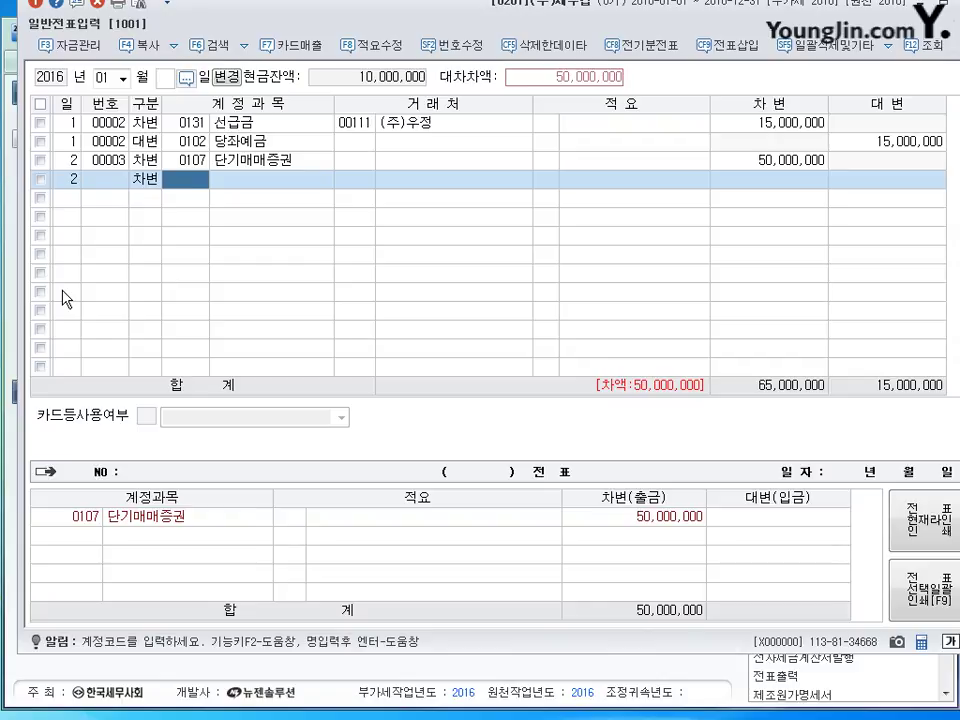
text(수수료)
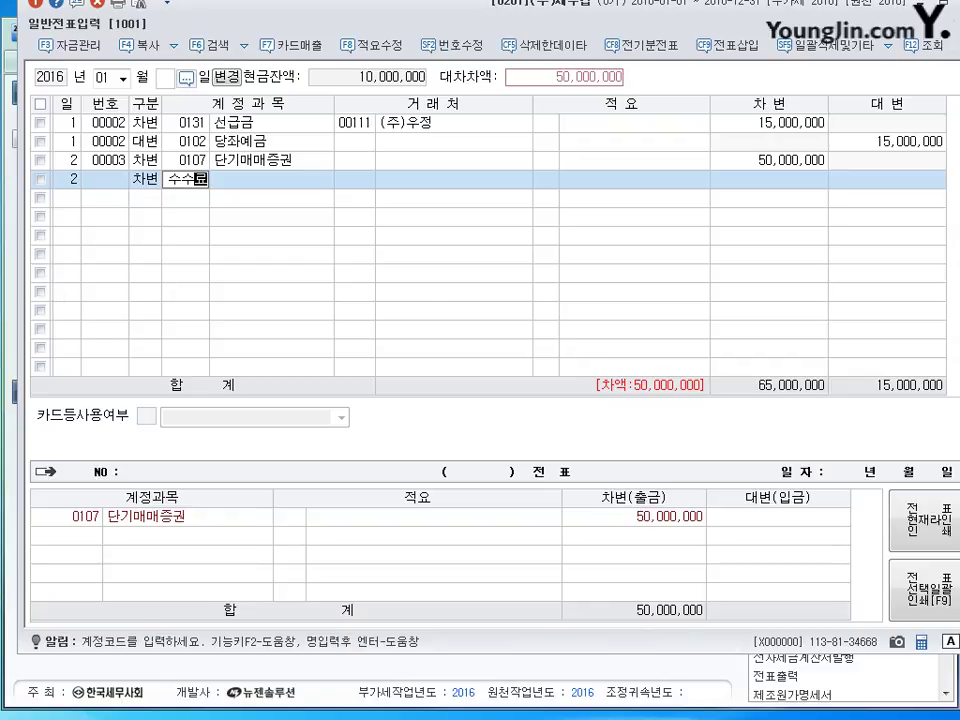
key(Return)
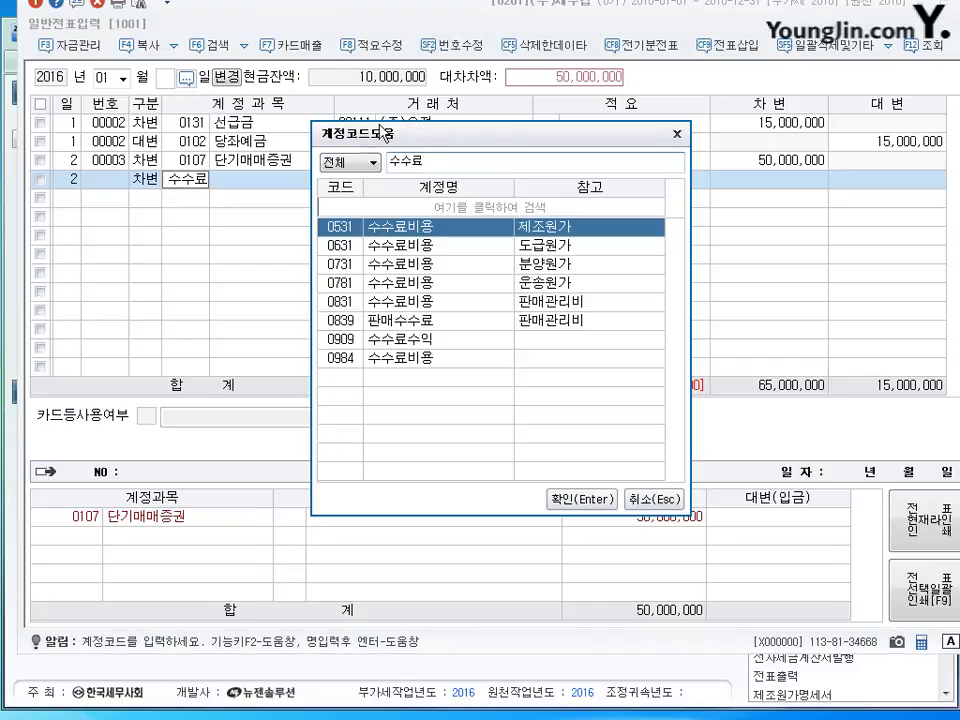
click(426, 360)
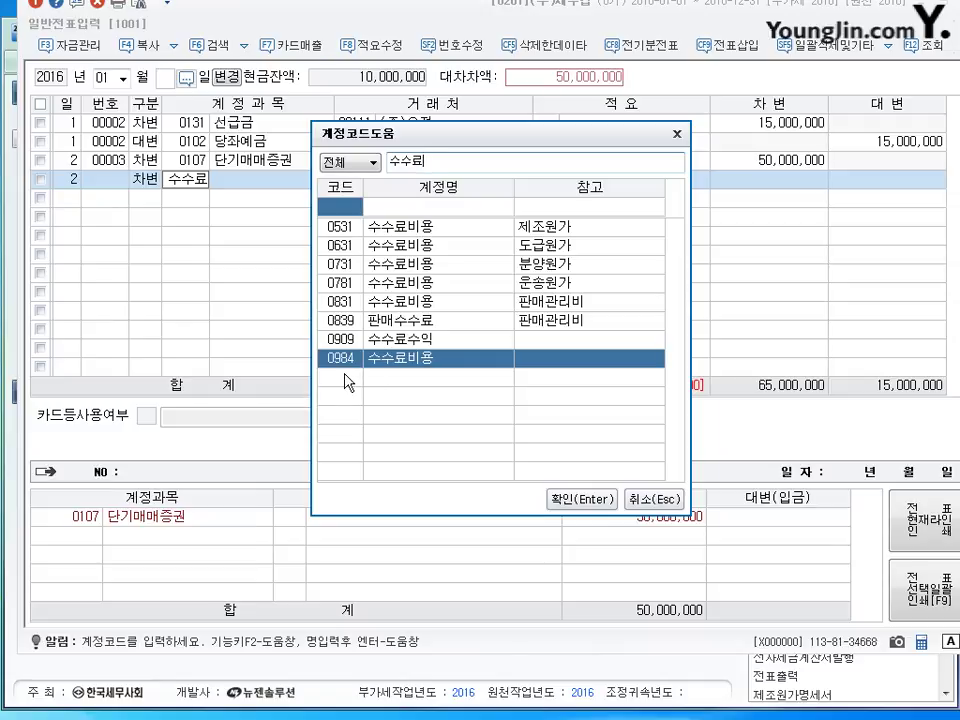
click(603, 506)
key(Return)
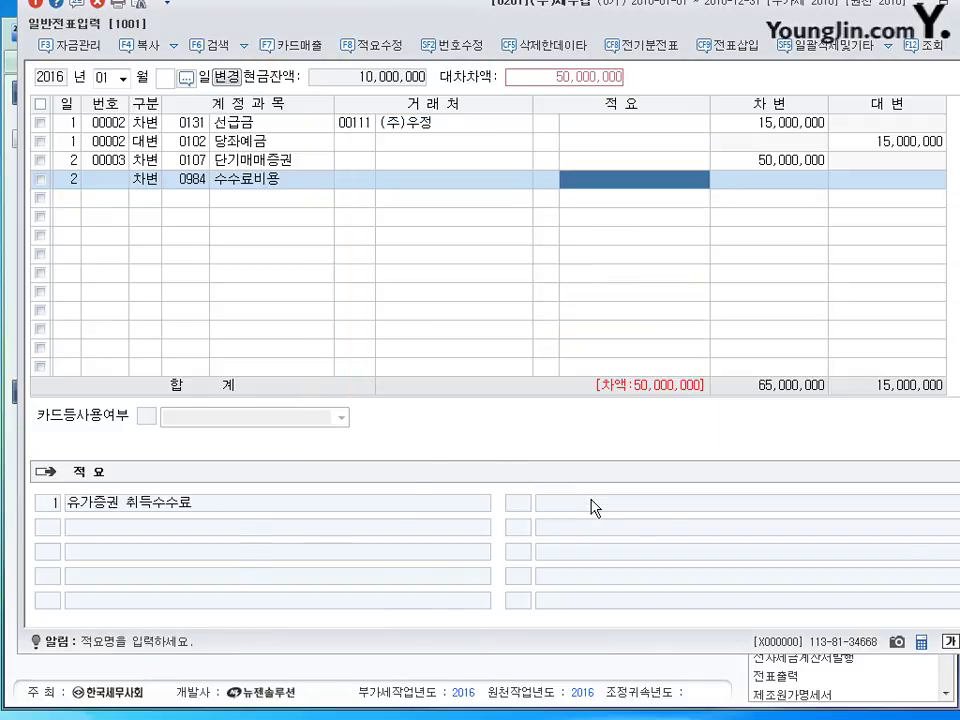
key(Return)
text(500000)
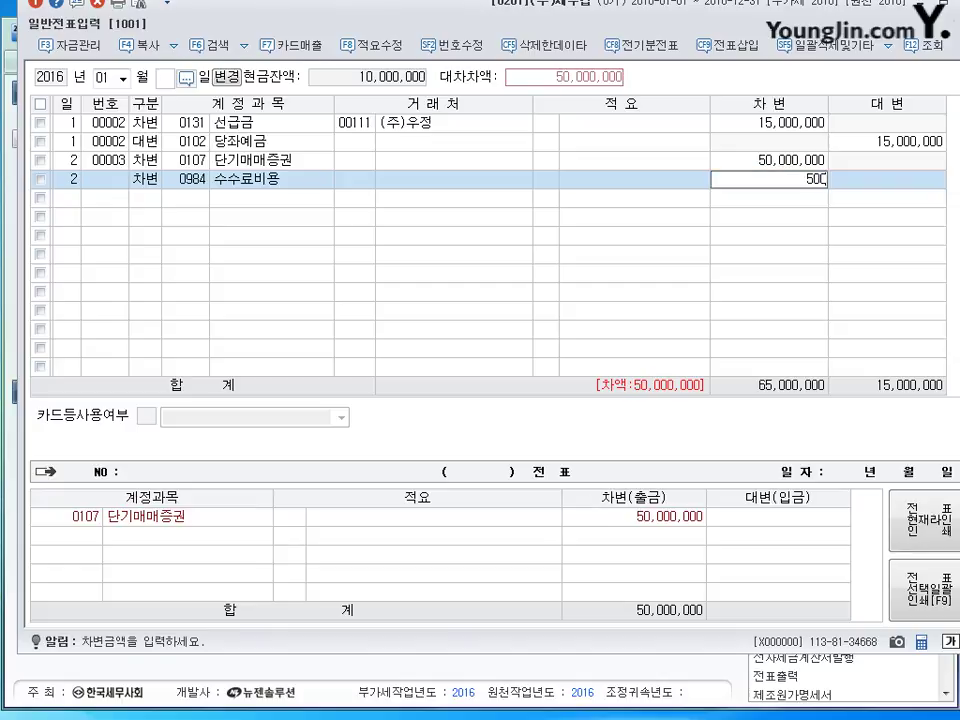
key(Return)
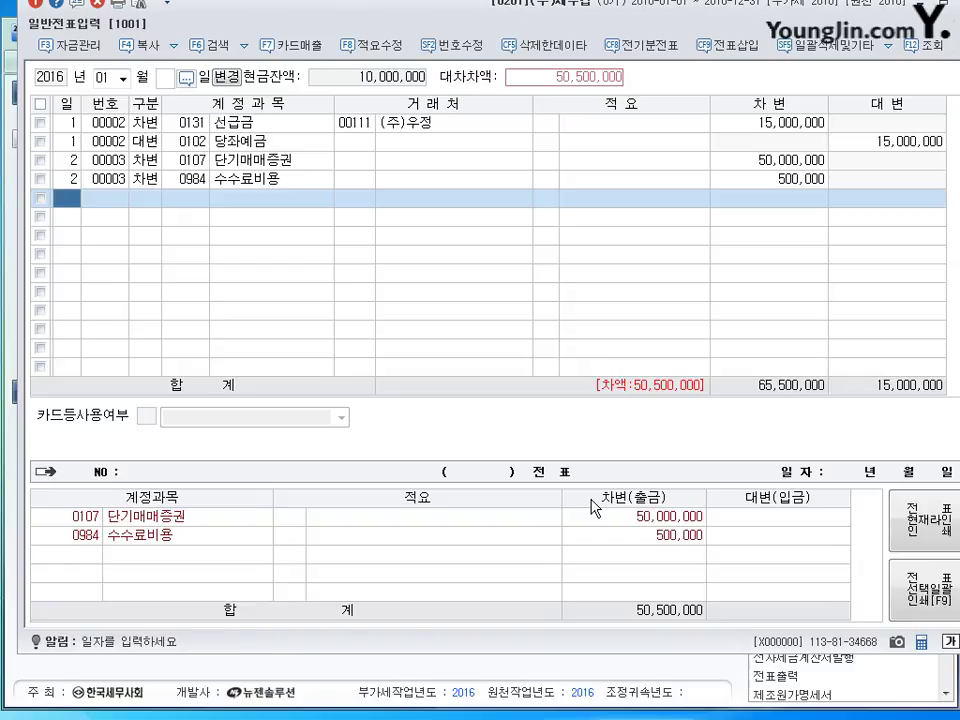
- Add the balancing credit line for January 2 to account 101 현금 without a trading partner
text(2)
key(Return)
text(4)
key(Return)
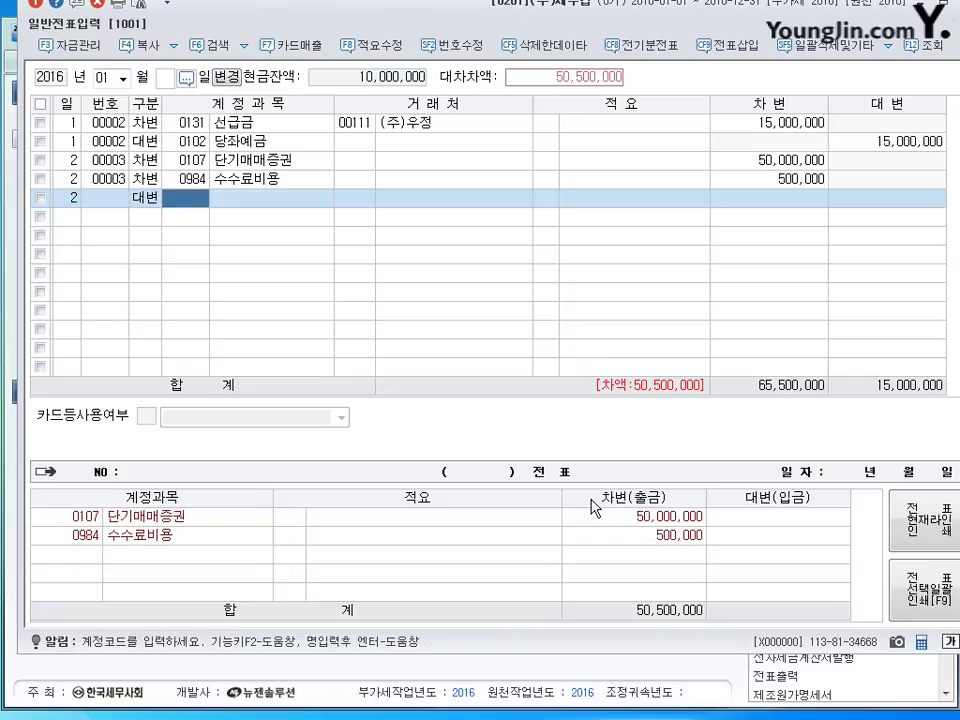
text(101)
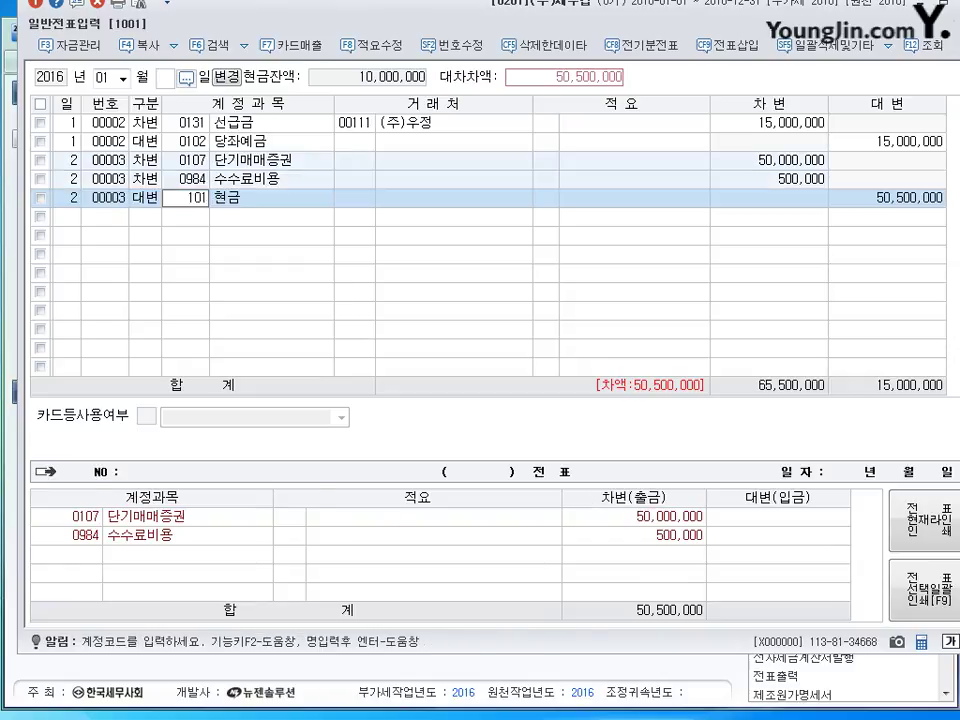
key(Return)
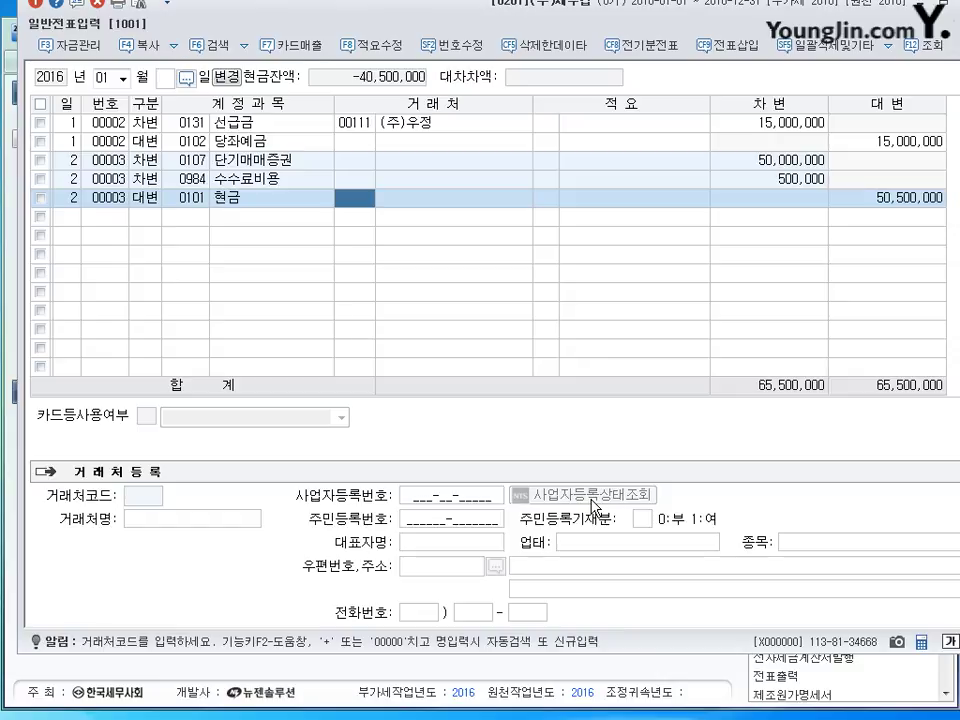
key(Return)
key(Return)
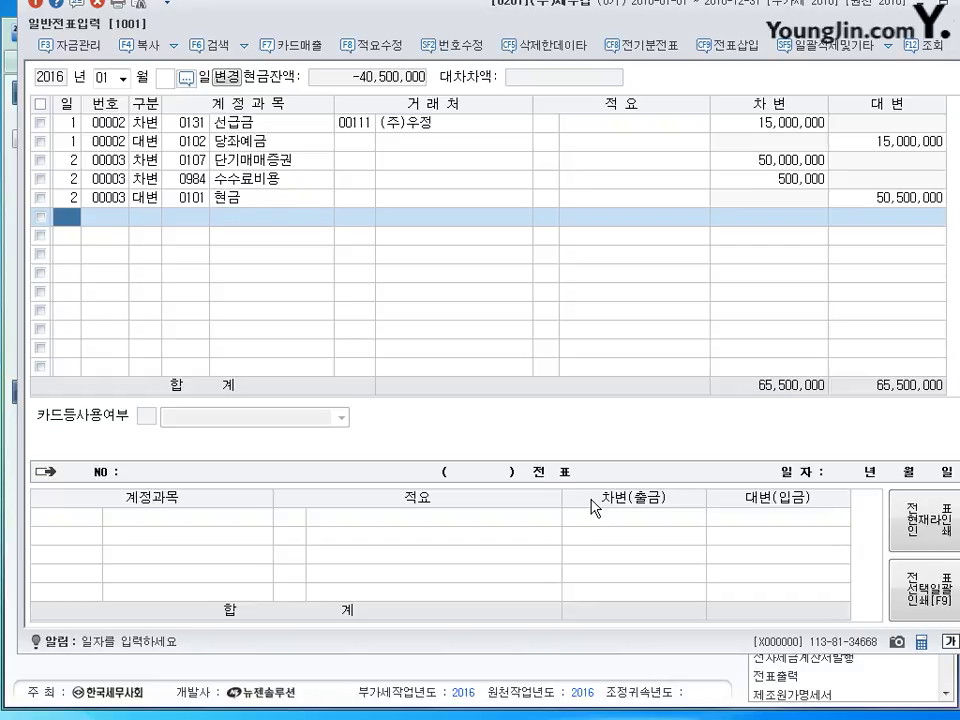
- Start a new voucher line dated January 3
text(3)
key(Return)
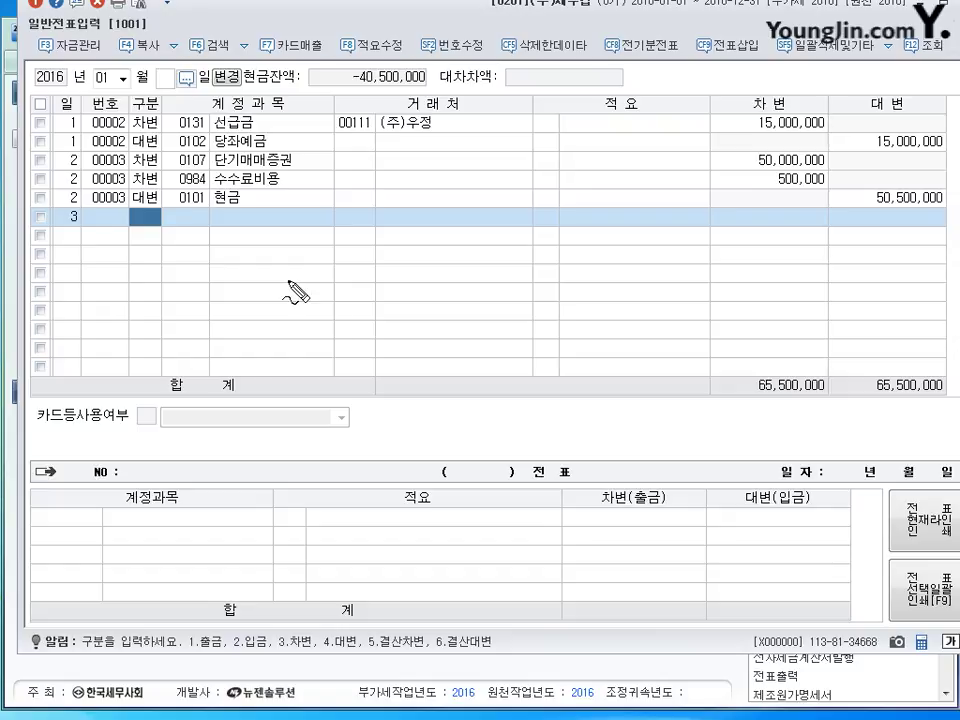
mouse_move(212, 260)
mouse_down()
mouse_move(238, 272)
mouse_move(306, 264)
mouse_move(306, 279)
mouse_move(317, 279)
mouse_up()
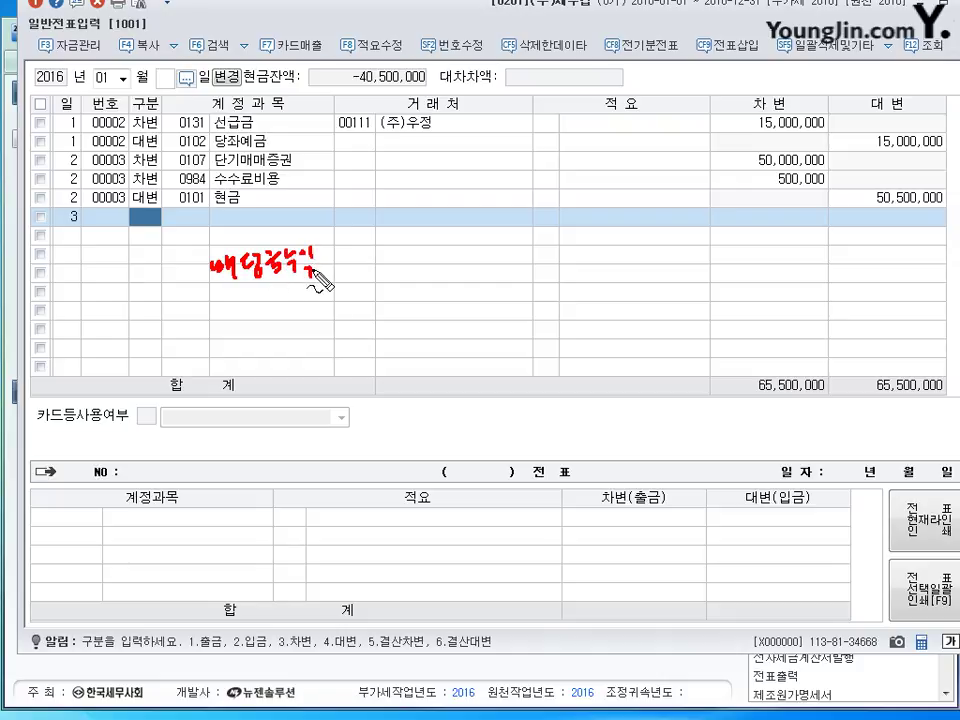
mouse_move(216, 318)
mouse_down()
mouse_move(237, 346)
mouse_move(302, 316)
mouse_move(326, 325)
mouse_move(339, 317)
mouse_move(337, 333)
mouse_move(331, 326)
mouse_up()
drag(339, 262, 343, 272)
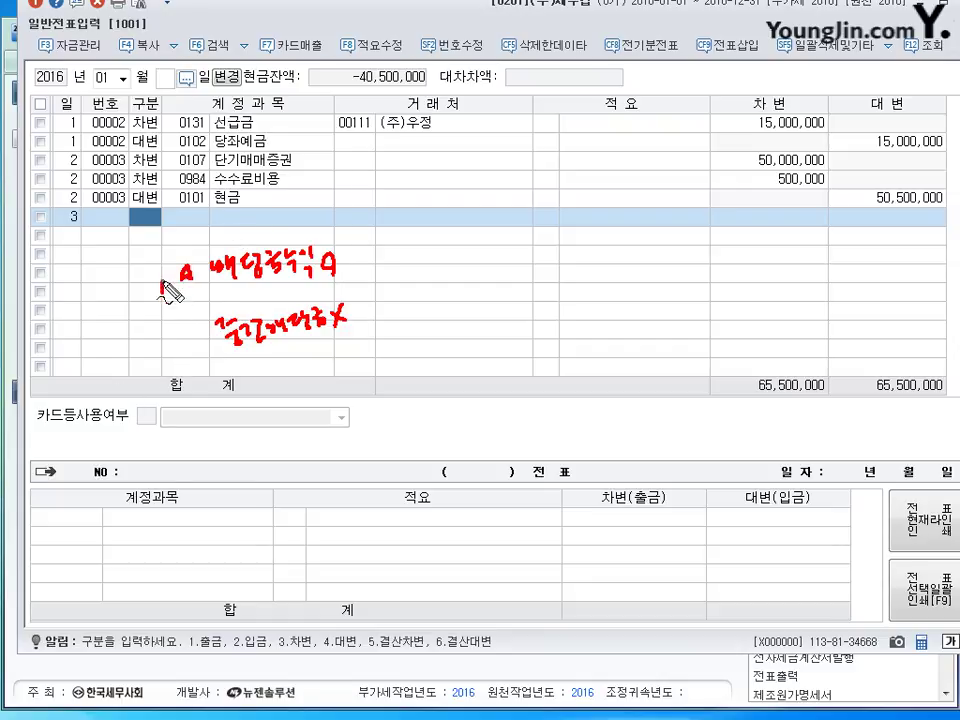
drag(162, 292, 193, 284)
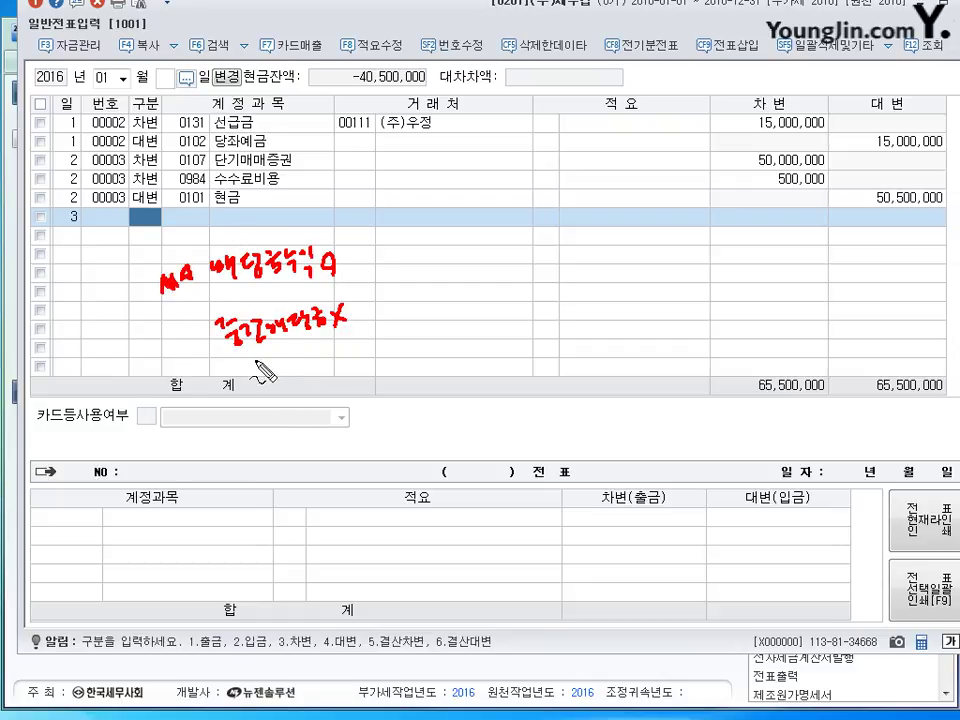
drag(254, 358, 346, 333)
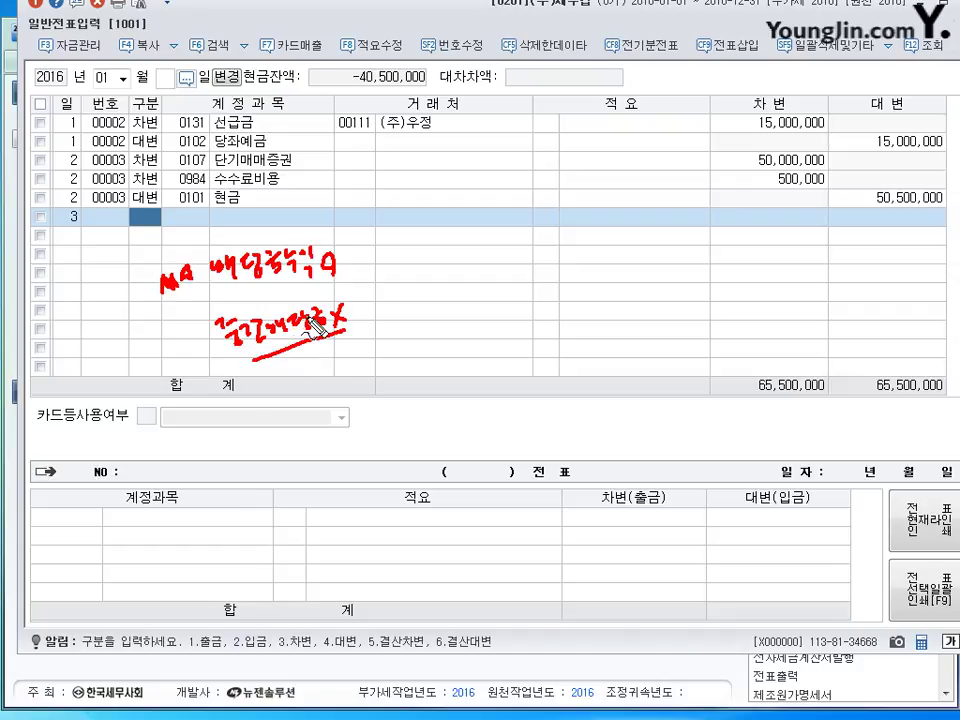
key(Escape)
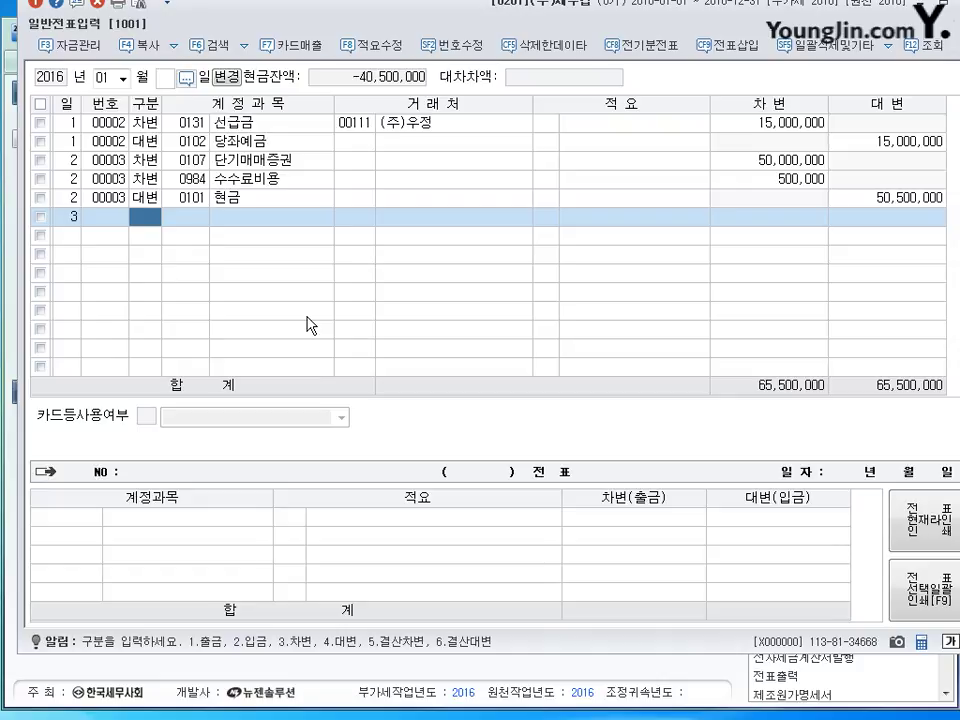
- Enter the January 3 debit line for account 0103 보통예금 with amount 800,000, leaving partner and description empty
text(3103)
key(Return)
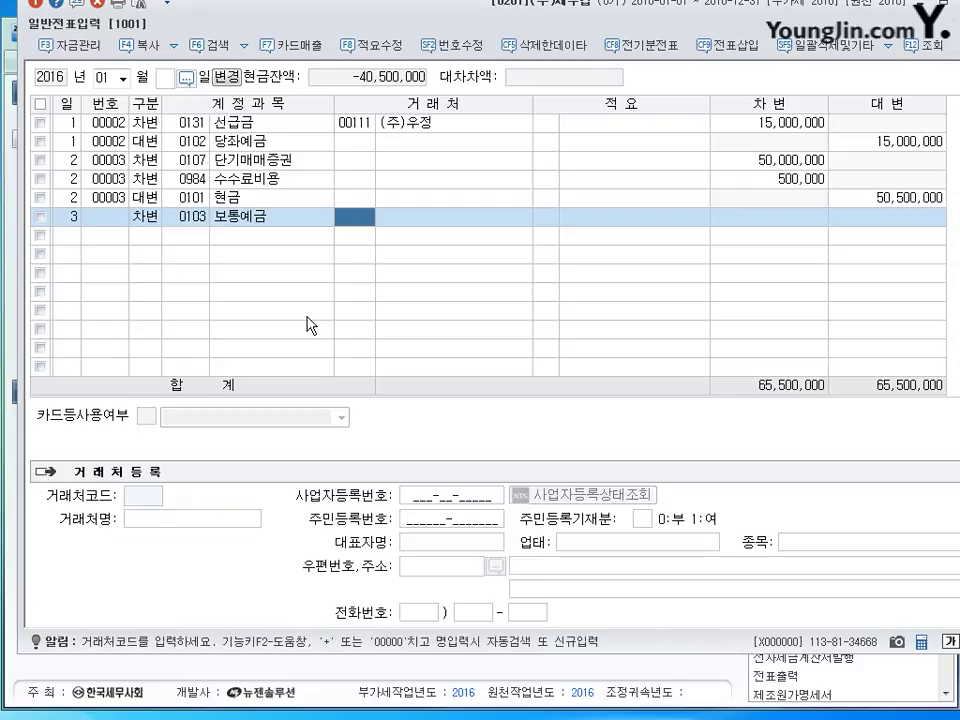
key(Return)
key(Return)
key(Return)
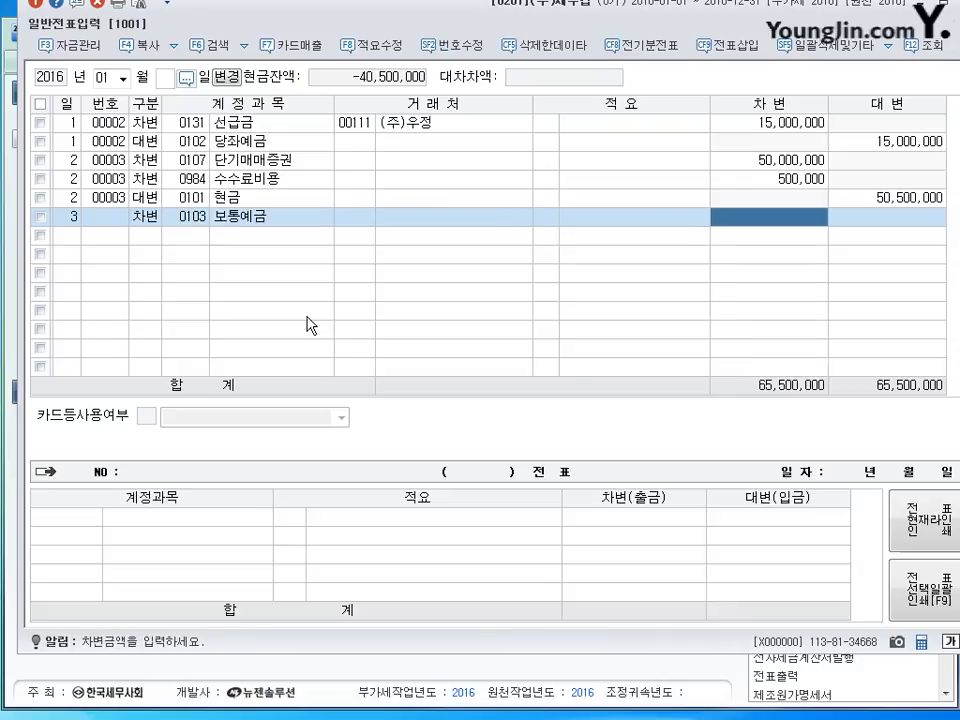
text(8000000)
key(Return)
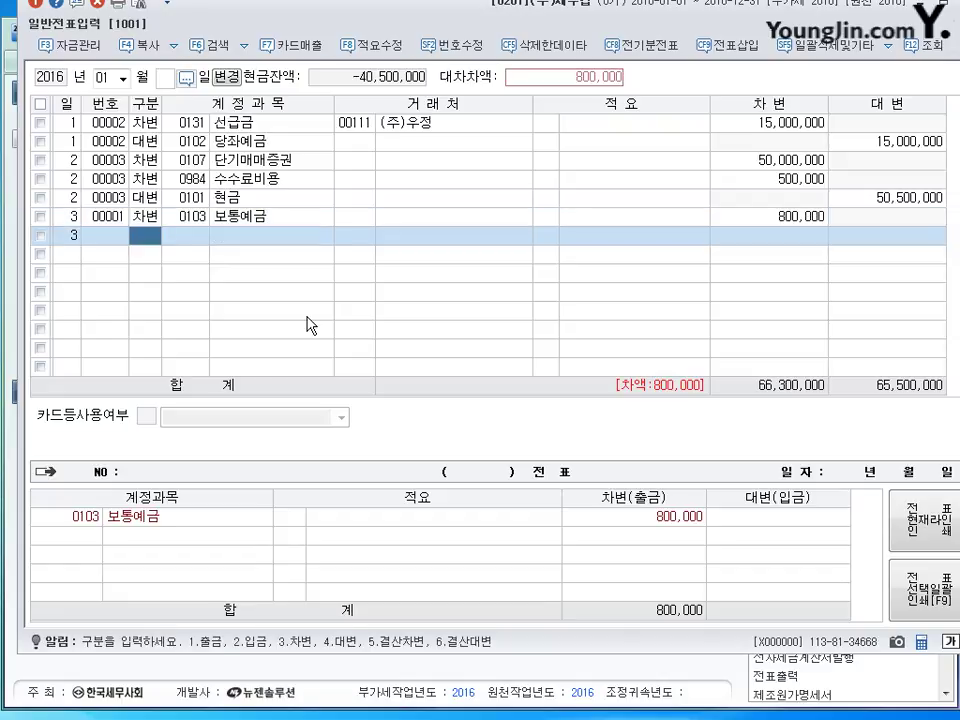
- Add the balancing January 3 credit line to account 0903 배당금수익, leaving partner and description empty
text(4)
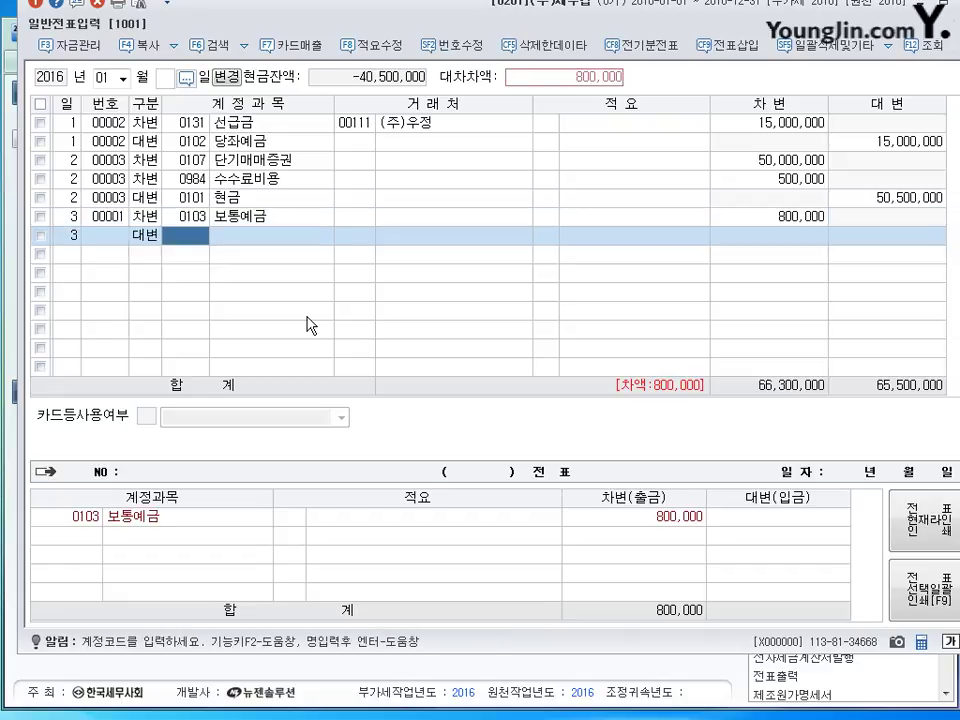
text(903)
key(Return)
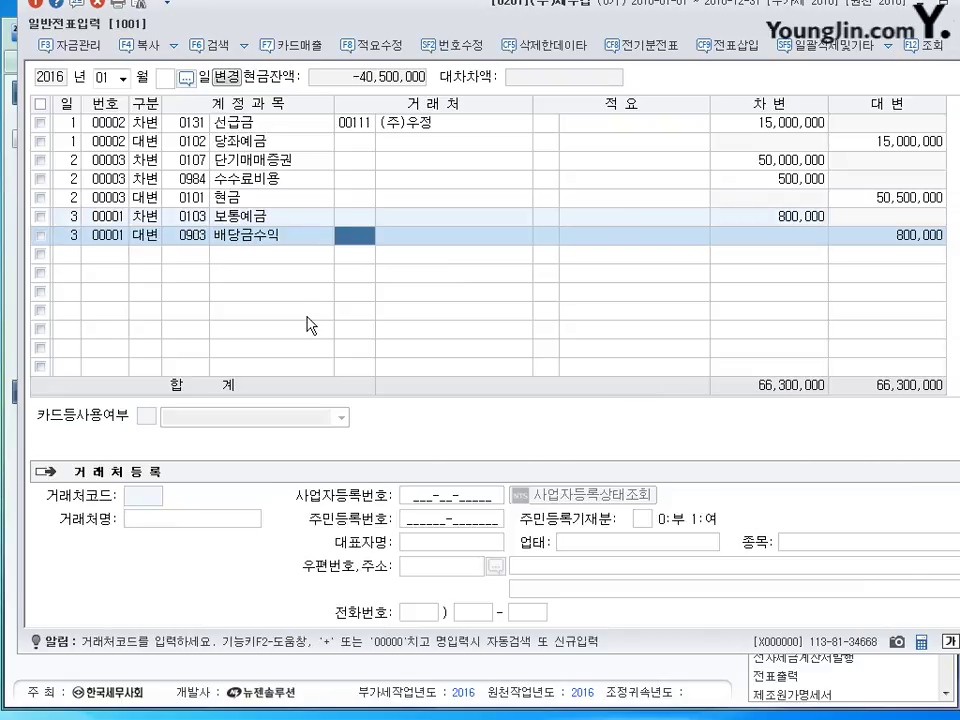
key(Return)
key(Return)
key(Return)
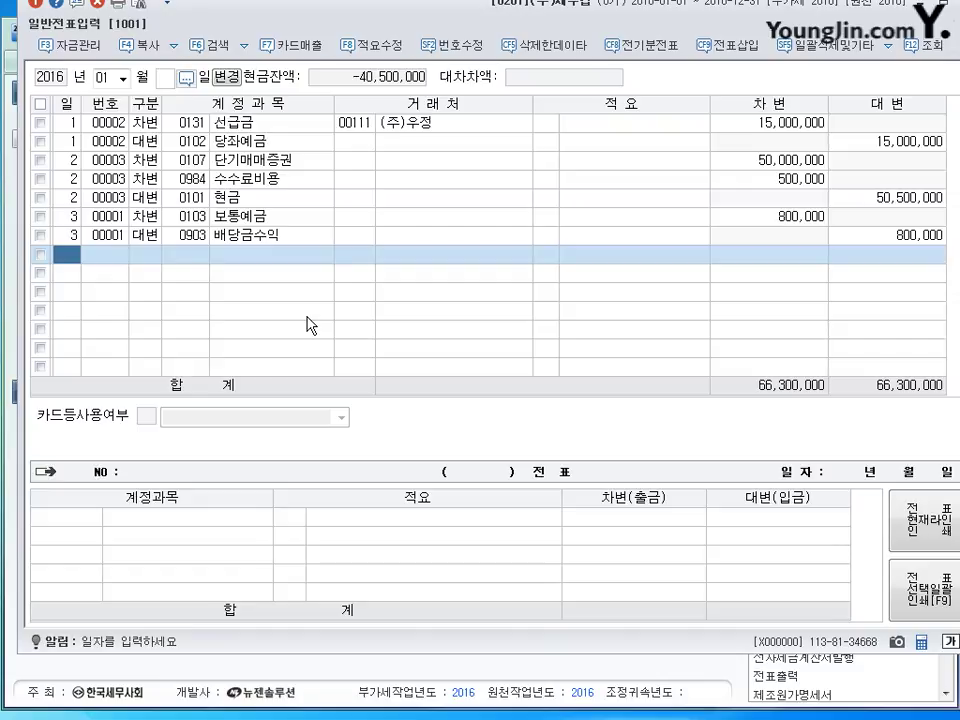
- Enter a debit line dated January 4 for account 0103 보통예금 with amount 5,000,000, without partner or description
text(4)
key(Return)
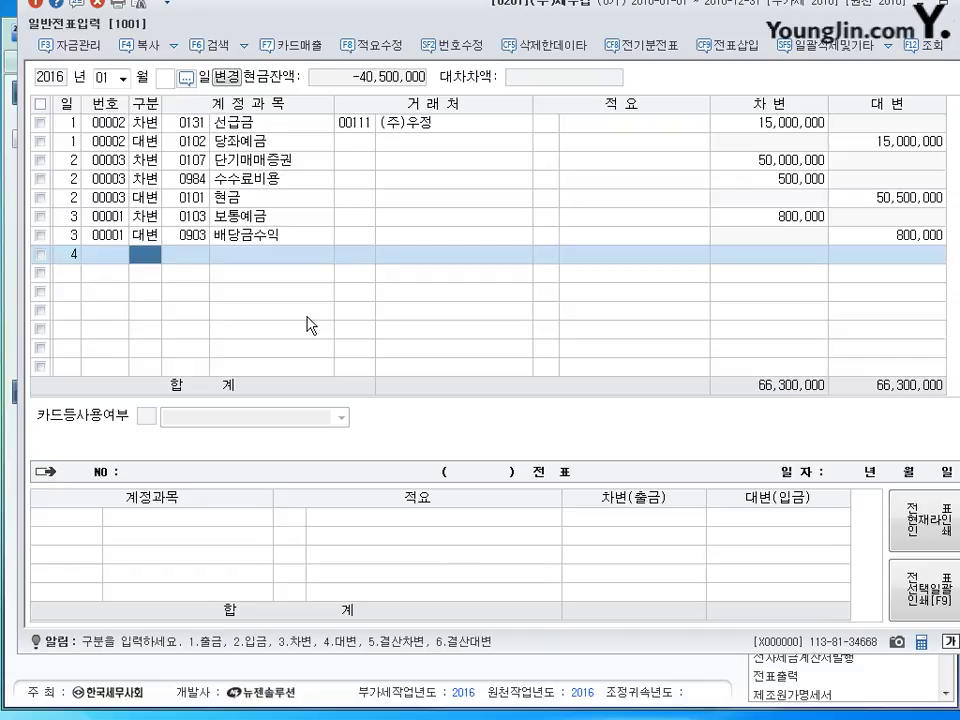
text(3103)
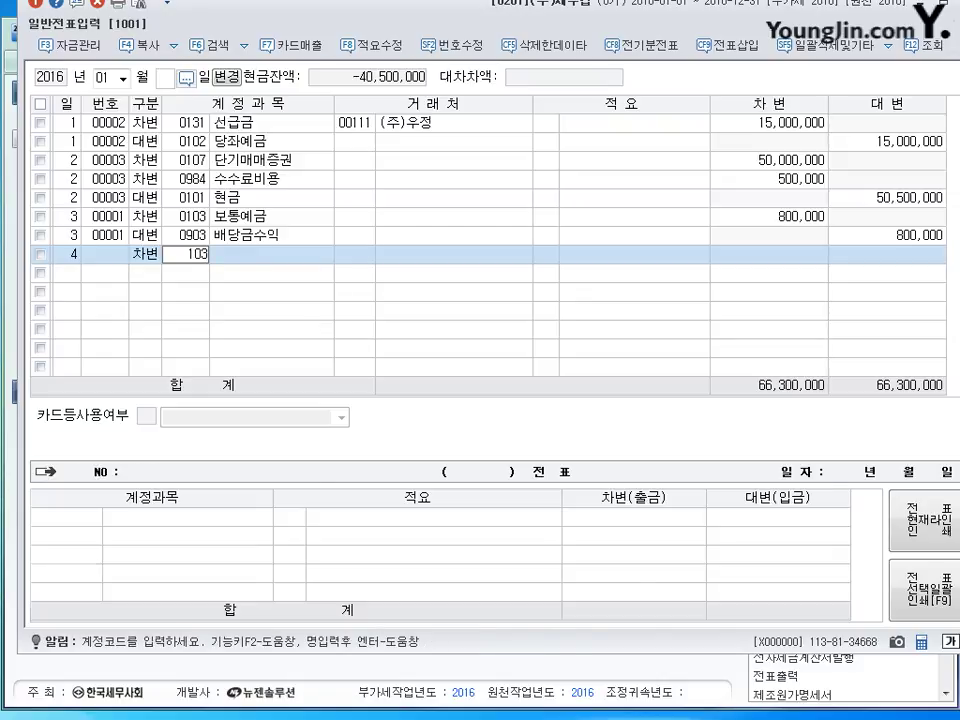
key(Return)
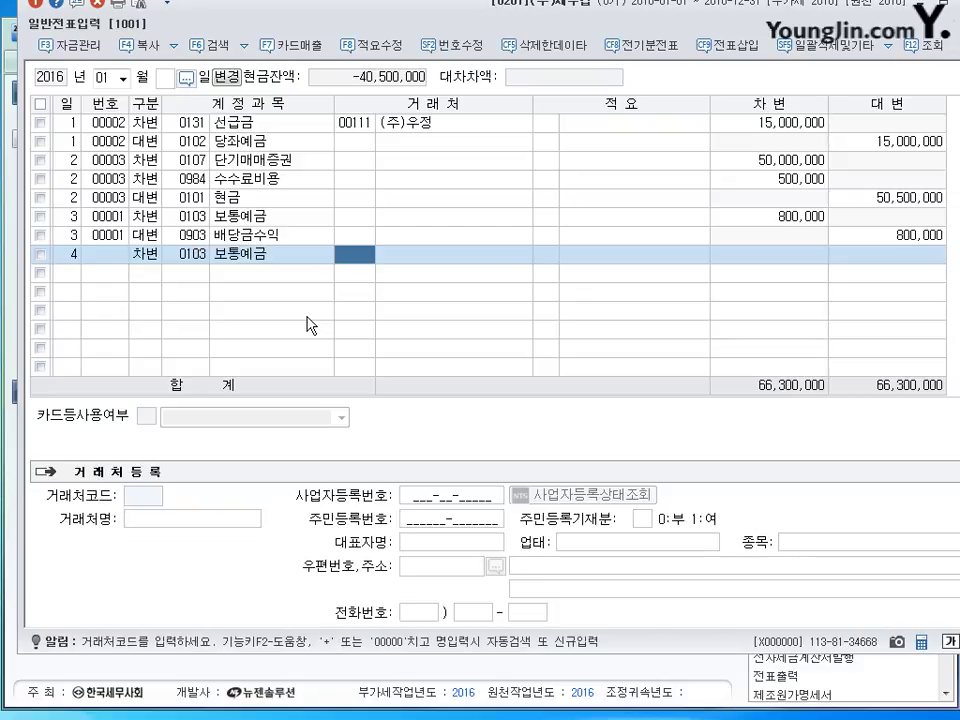
key(Return)
key(Return)
text(5000000)
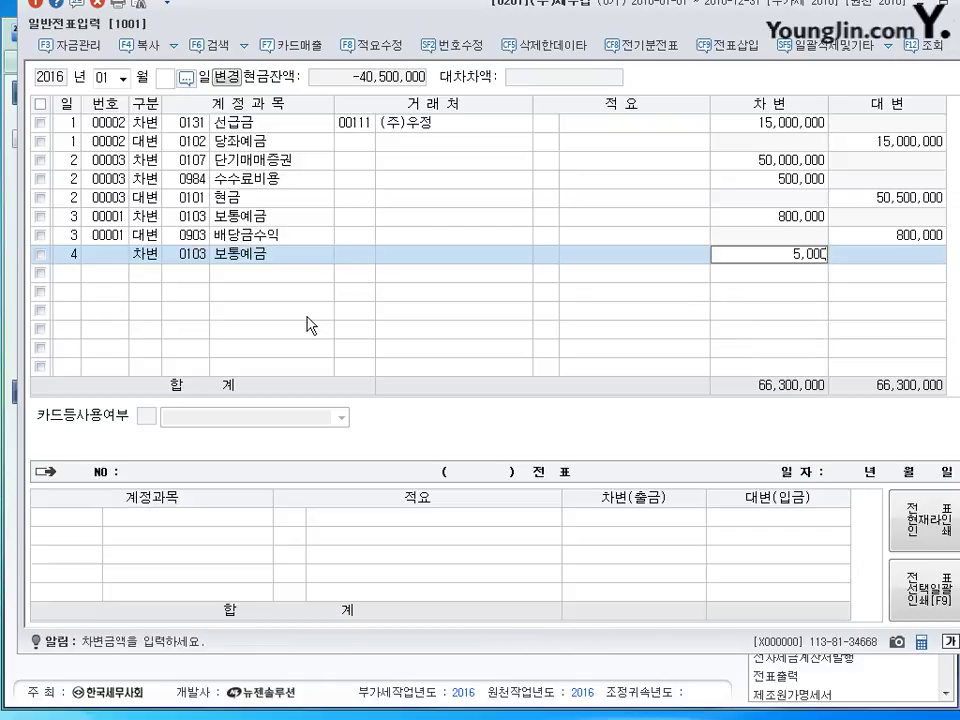
key(Return)
- Add a January 4 credit line for account 0107 단기매매증권 with amount 3,200,000, without partner or description
text(4)
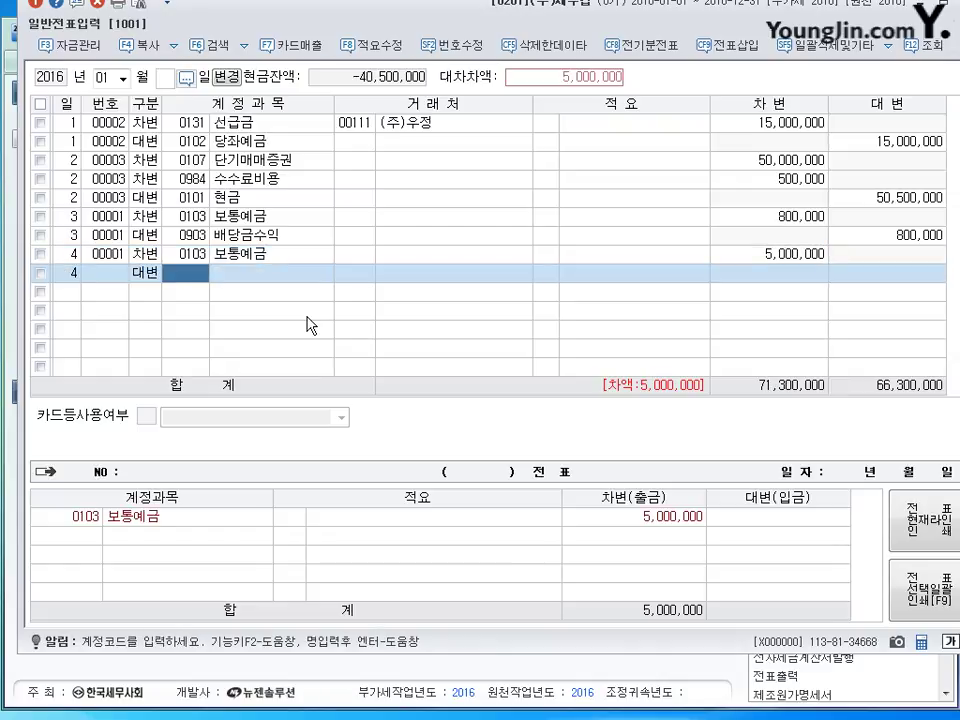
text(107)
key(Return)
key(Return)
key(Return)
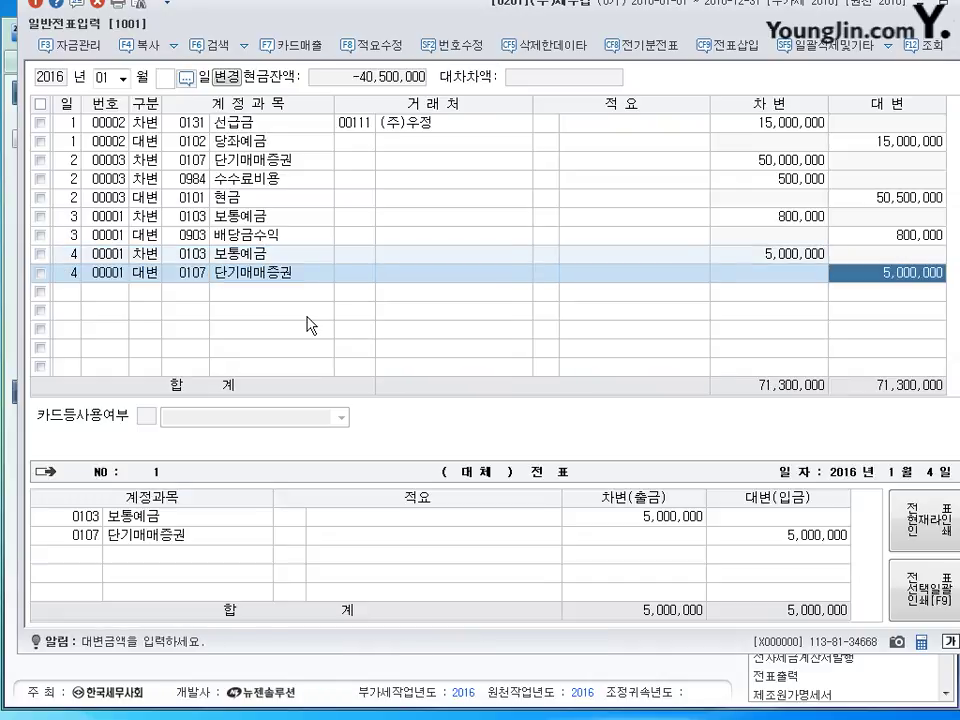
text(3200000)
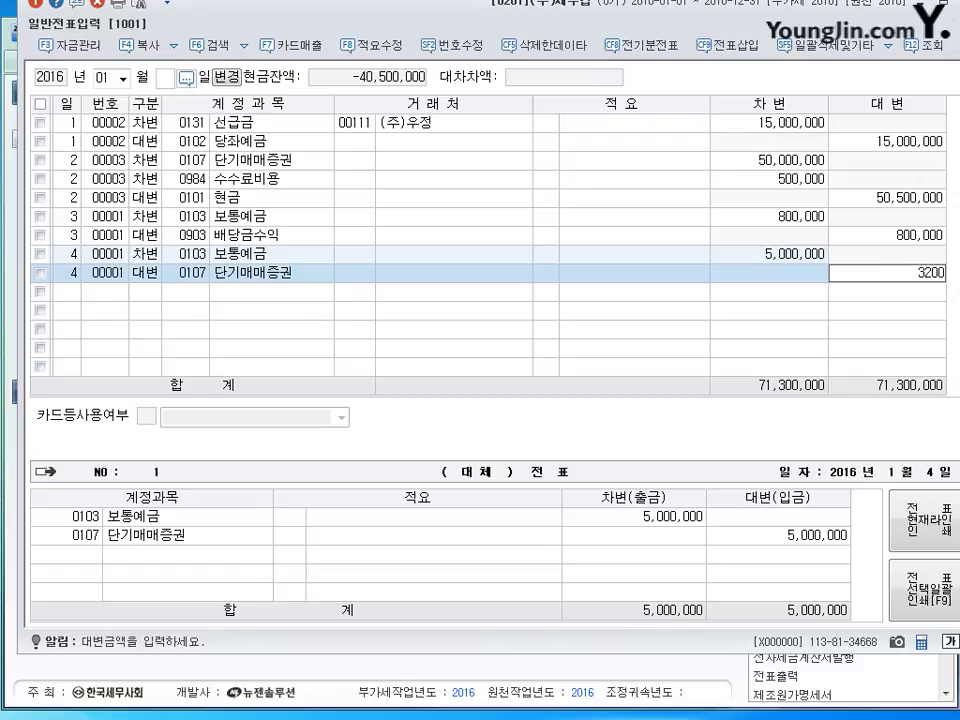
key(Return)
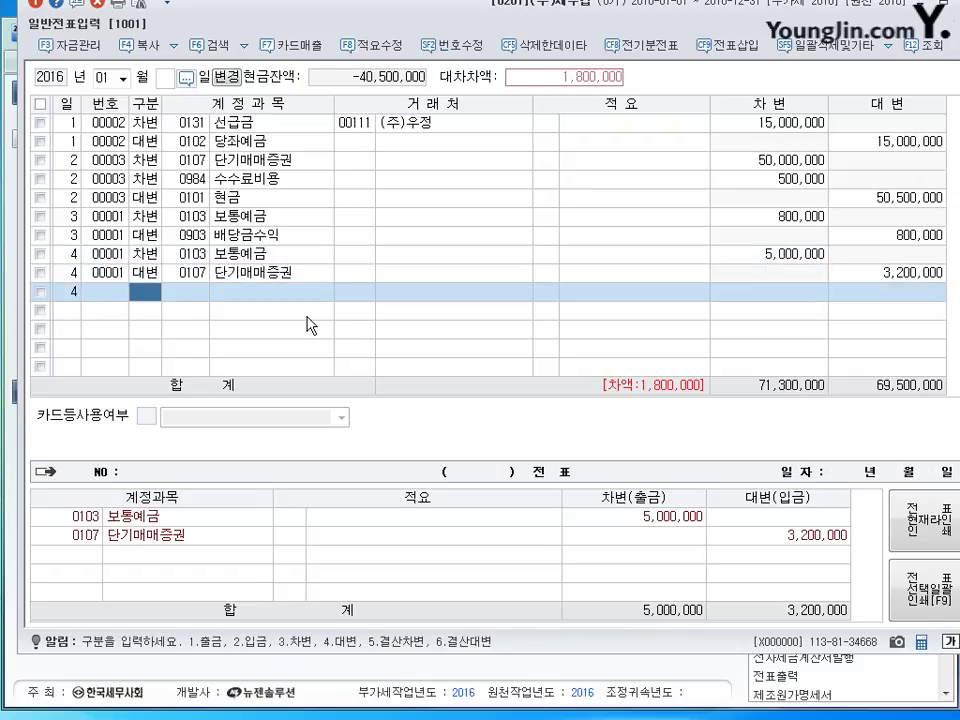
text(6)
key(Return)
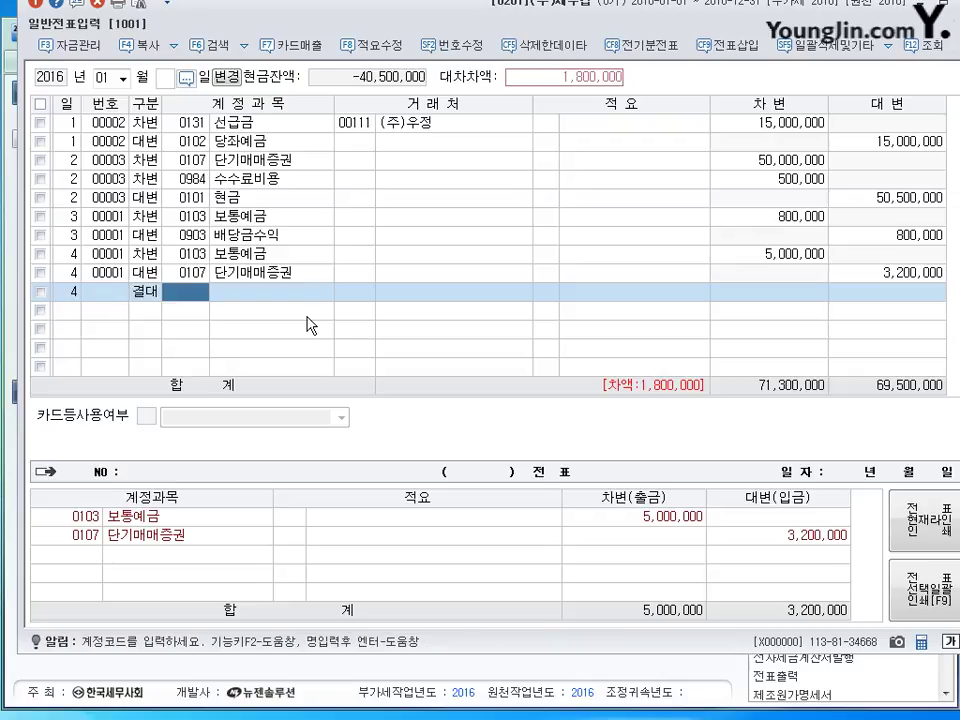
key(Left)
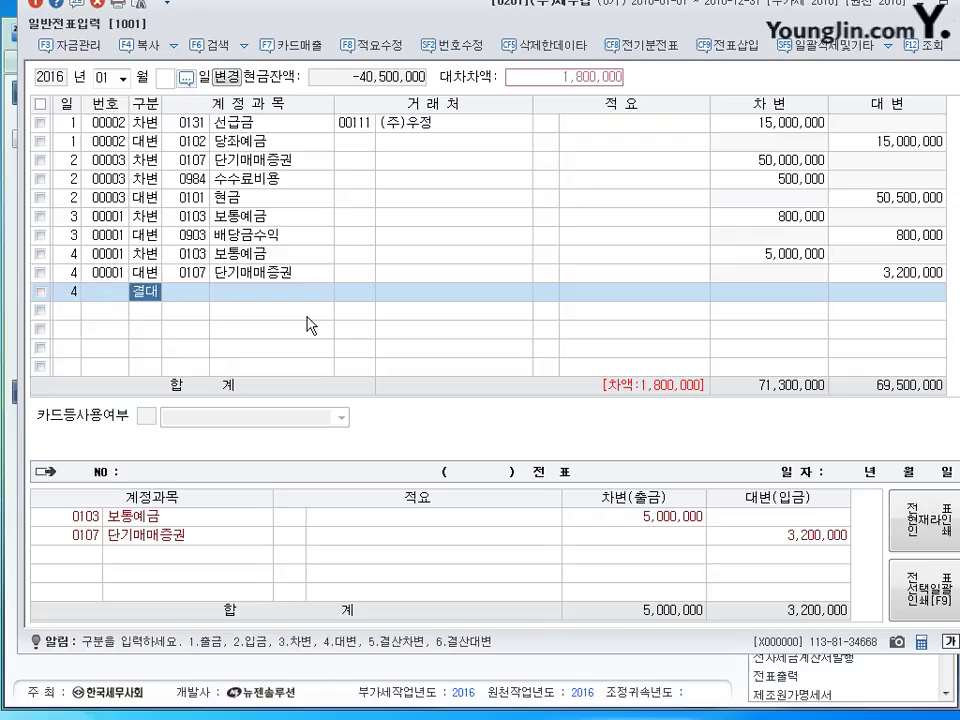
key(Return)
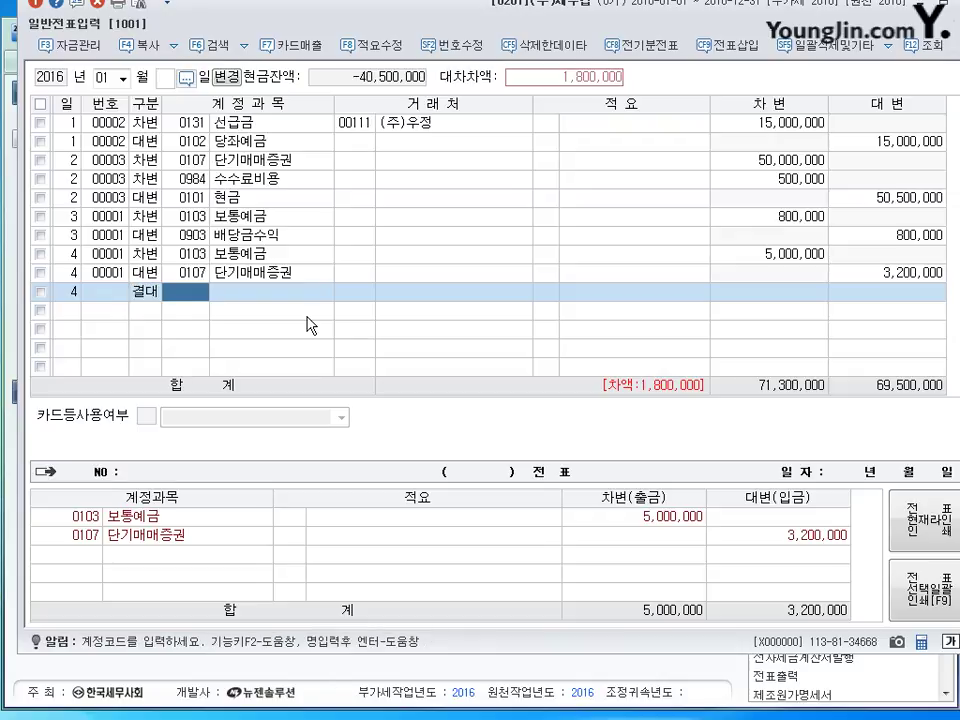
- Make the new January 4 line an ordinary credit (대변) to account 0906 단기매매증권처분이익 for the remaining balance, without a partner
key(Left)
text(40906)
key(Return)
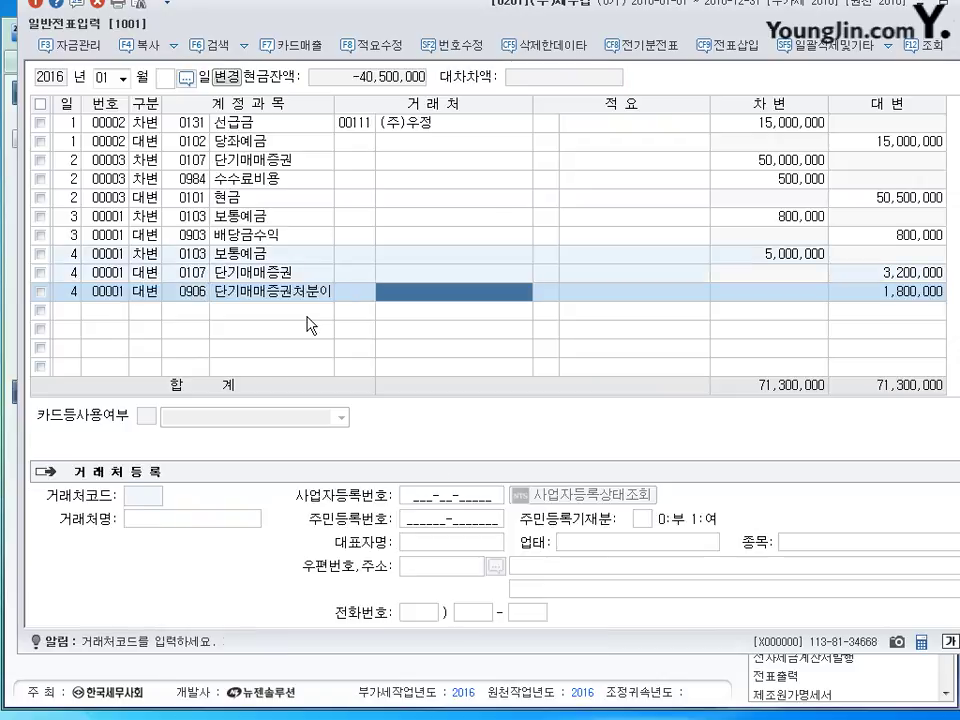
key(Return)
key(Return)
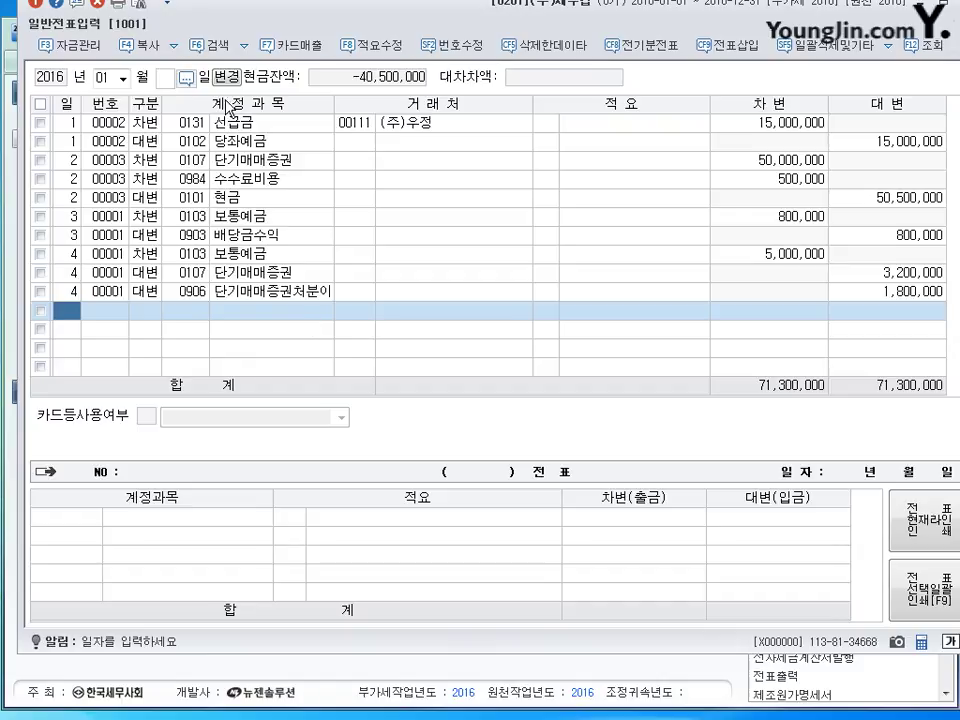
- Widen the account column to fit the full name of account 0906, review that line and return to the empty row
double_click(341, 104)
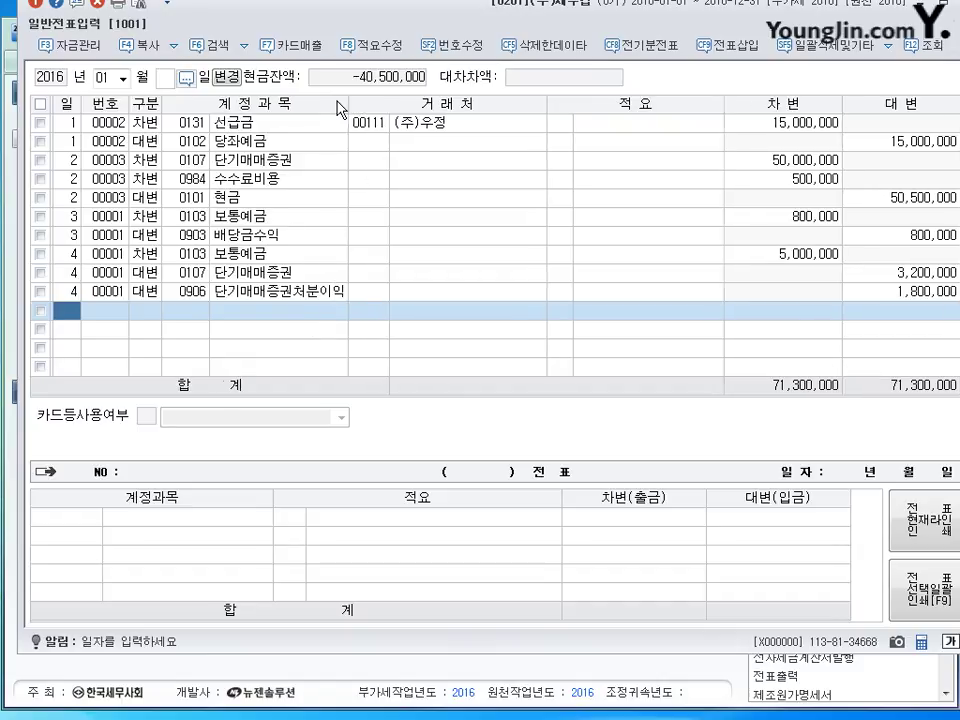
click(313, 291)
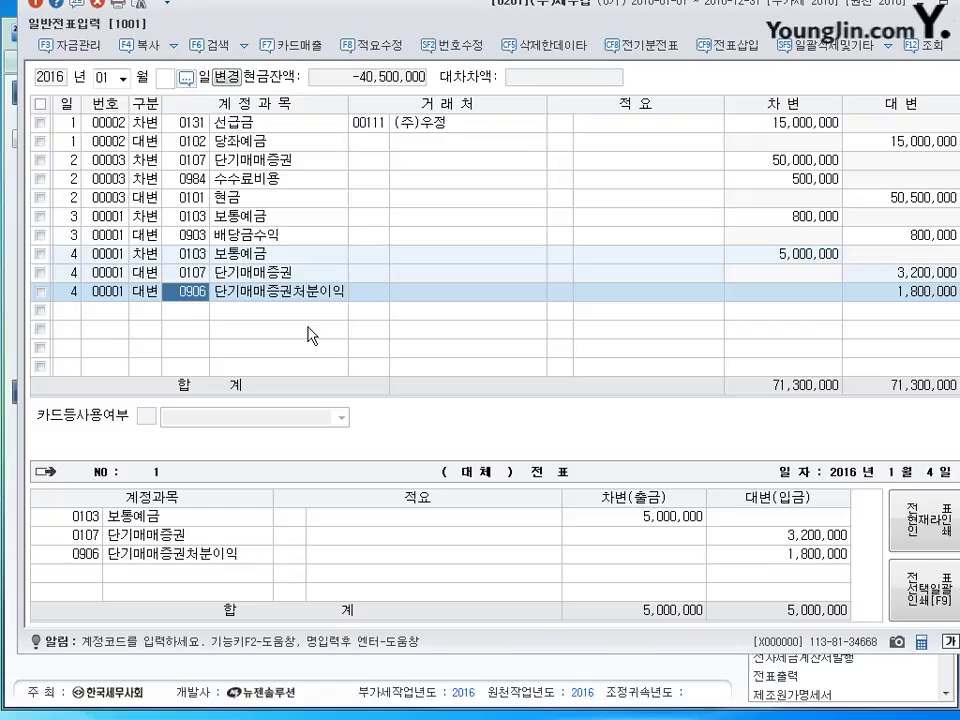
key(Down)
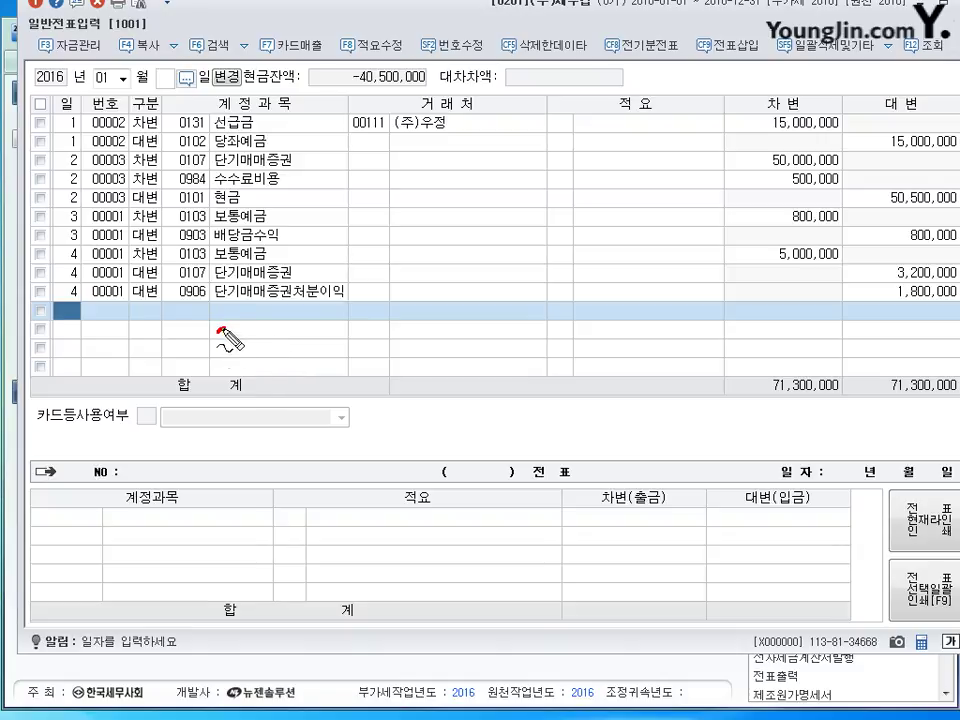
mouse_move(217, 333)
mouse_down()
mouse_move(222, 350)
mouse_move(257, 347)
mouse_move(259, 336)
mouse_move(356, 347)
mouse_move(414, 336)
mouse_move(443, 366)
mouse_move(456, 343)
mouse_move(463, 364)
mouse_move(440, 380)
mouse_up()
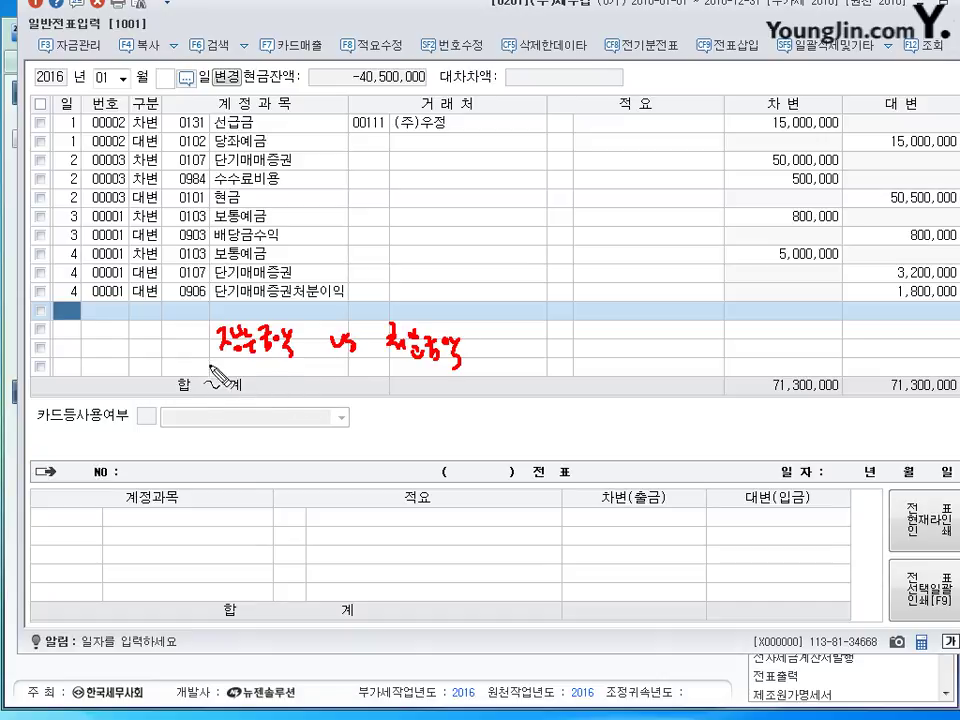
drag(211, 358, 292, 356)
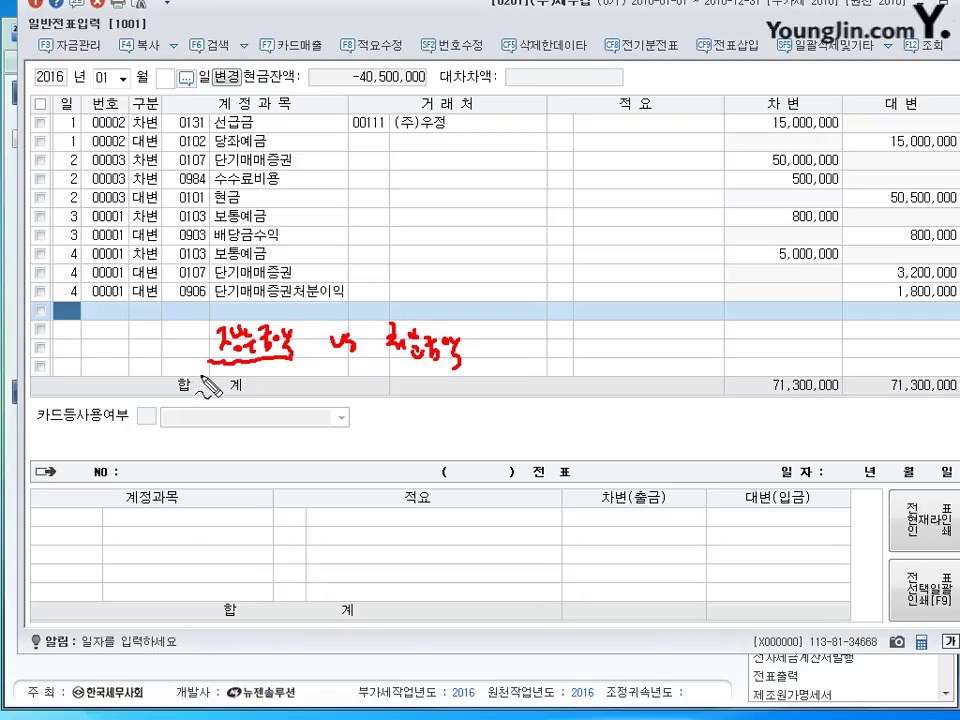
drag(210, 358, 292, 356)
mouse_move(205, 384)
mouse_down()
mouse_move(206, 399)
mouse_move(250, 395)
mouse_up()
drag(183, 384, 176, 386)
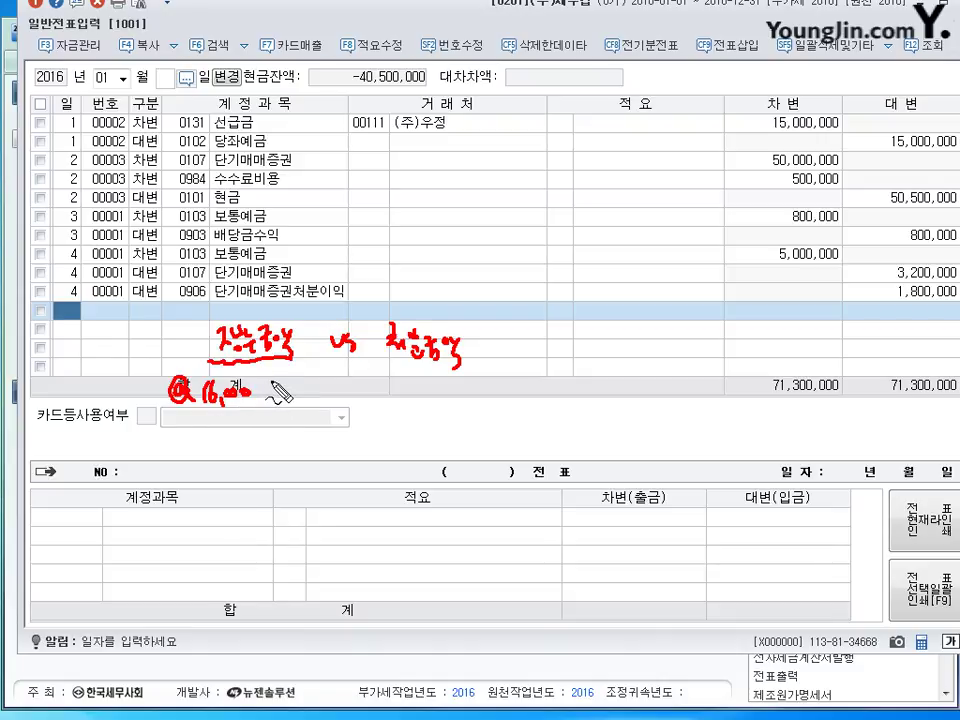
drag(263, 379, 276, 392)
mouse_move(276, 379)
mouse_down()
mouse_move(264, 392)
mouse_move(314, 389)
mouse_up()
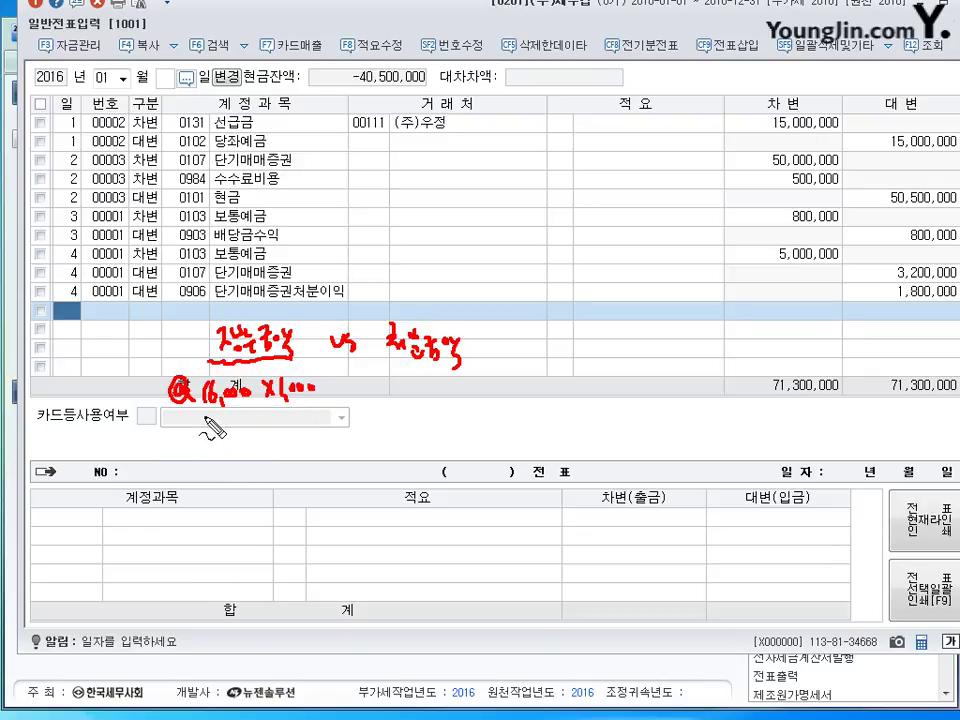
drag(207, 413, 298, 402)
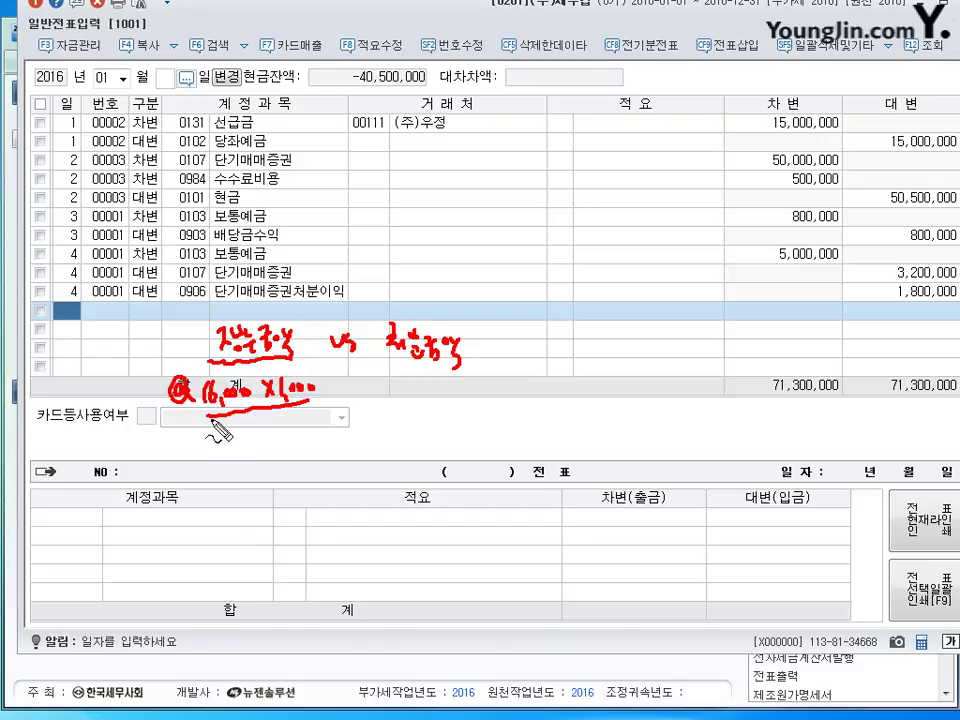
mouse_move(163, 400)
mouse_down()
mouse_move(215, 378)
mouse_move(270, 372)
mouse_move(315, 372)
mouse_move(328, 398)
mouse_up()
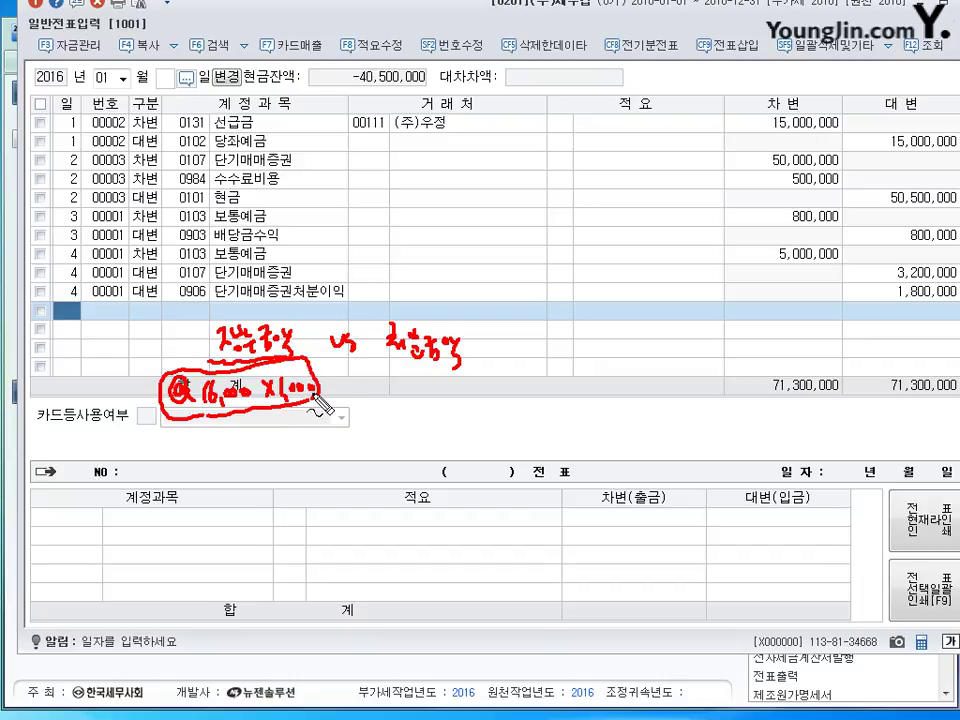
drag(393, 366, 480, 365)
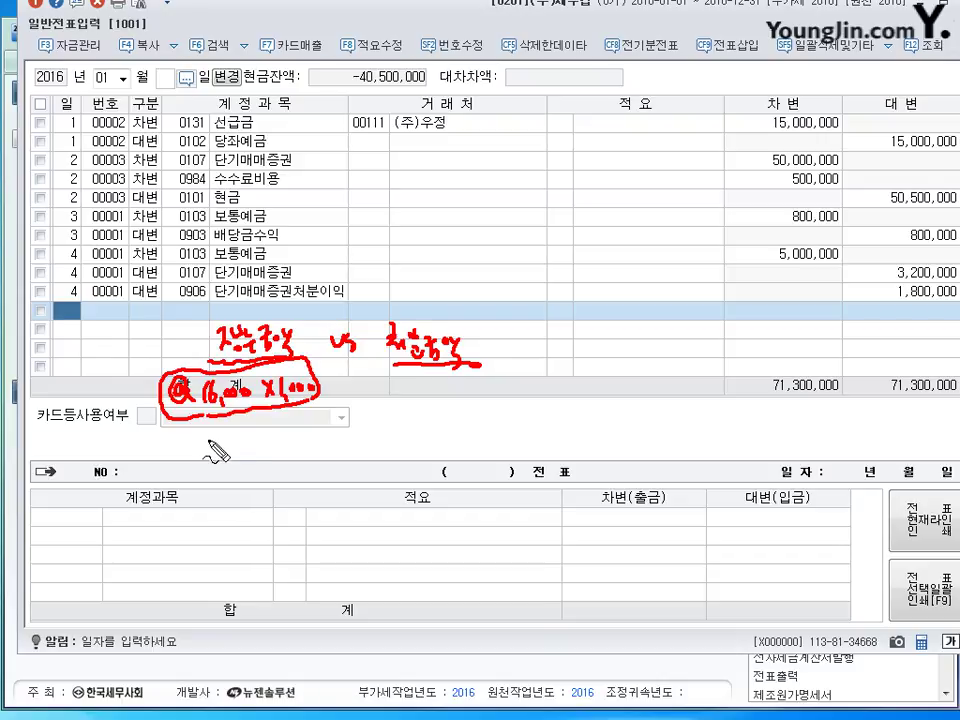
mouse_move(203, 446)
mouse_down()
mouse_move(206, 462)
mouse_move(288, 452)
mouse_up()
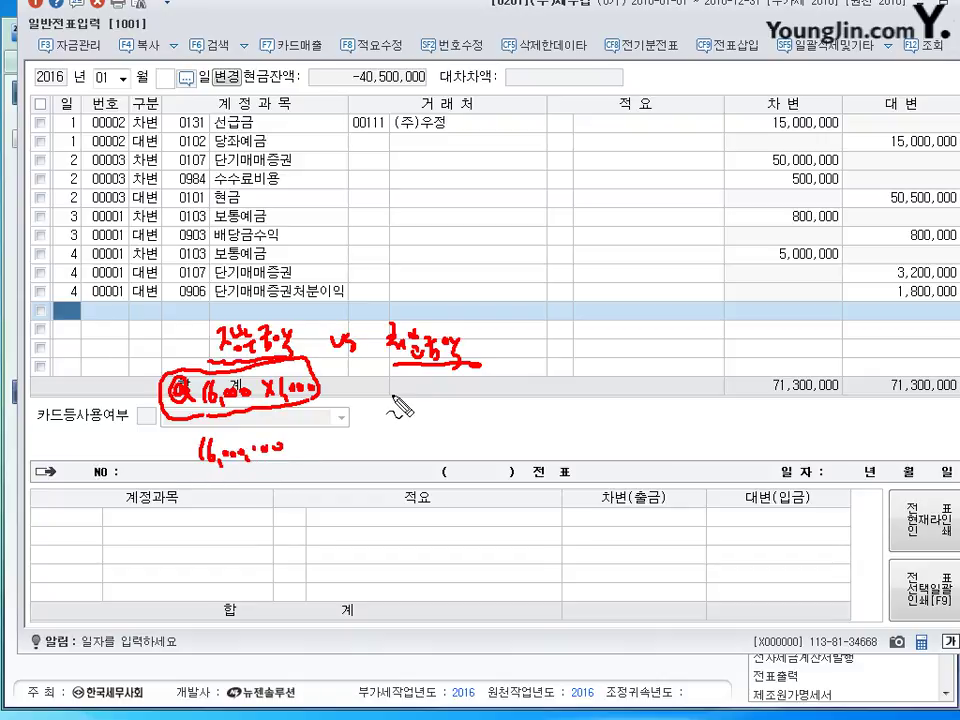
drag(398, 394, 495, 398)
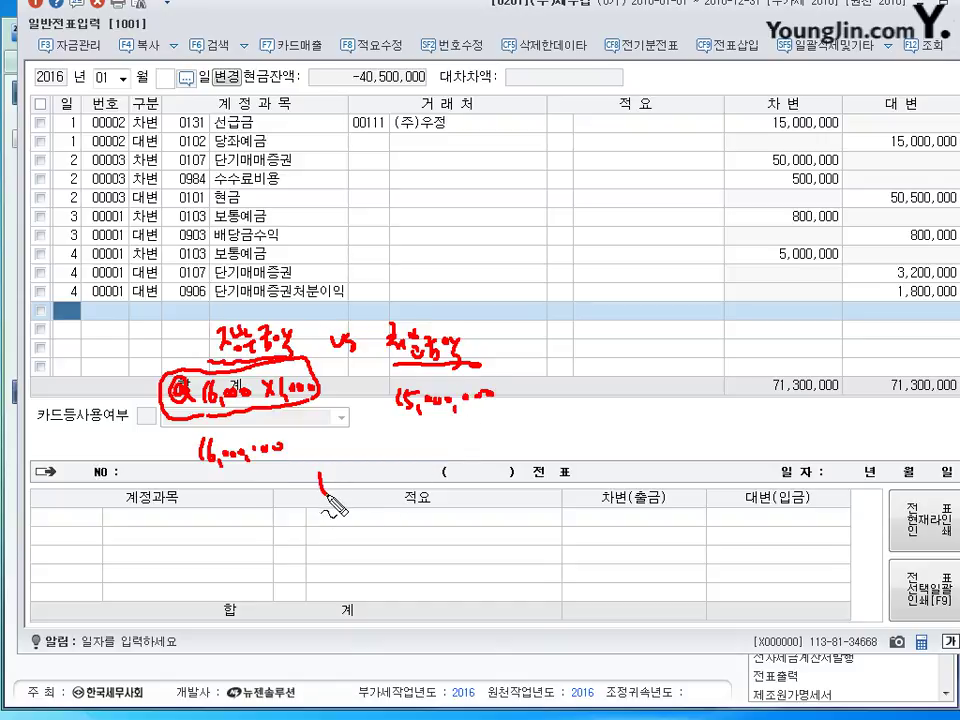
drag(320, 455, 385, 455)
drag(356, 519, 357, 530)
mouse_move(367, 521)
mouse_down()
mouse_move(368, 530)
mouse_move(386, 515)
mouse_move(405, 521)
mouse_move(455, 498)
mouse_up()
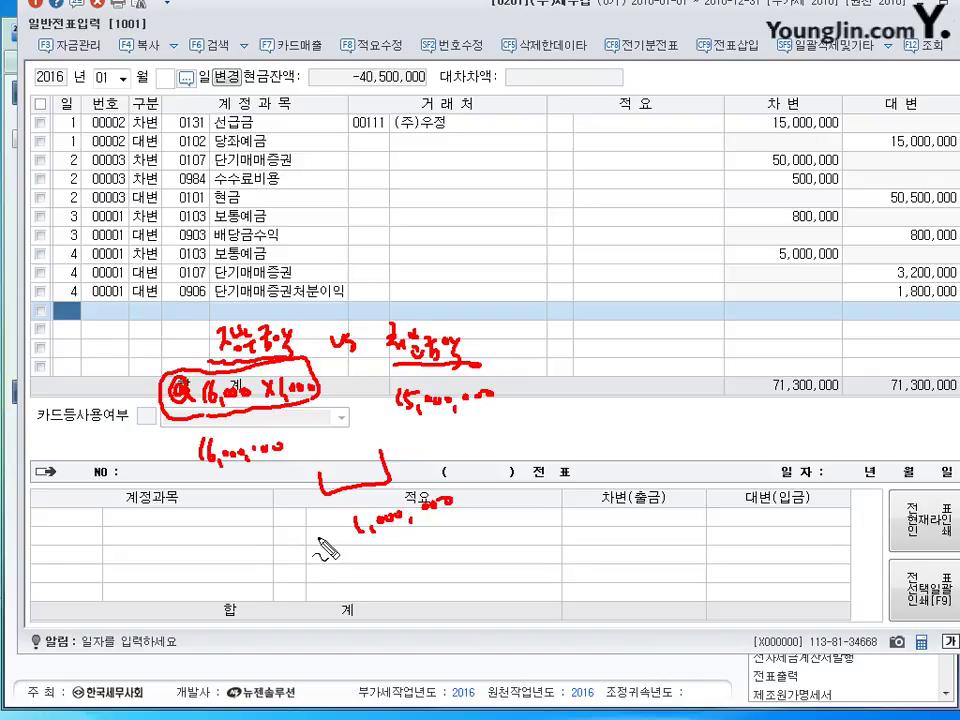
mouse_move(497, 472)
mouse_down()
mouse_move(495, 494)
mouse_move(503, 486)
mouse_up()
drag(506, 484, 554, 494)
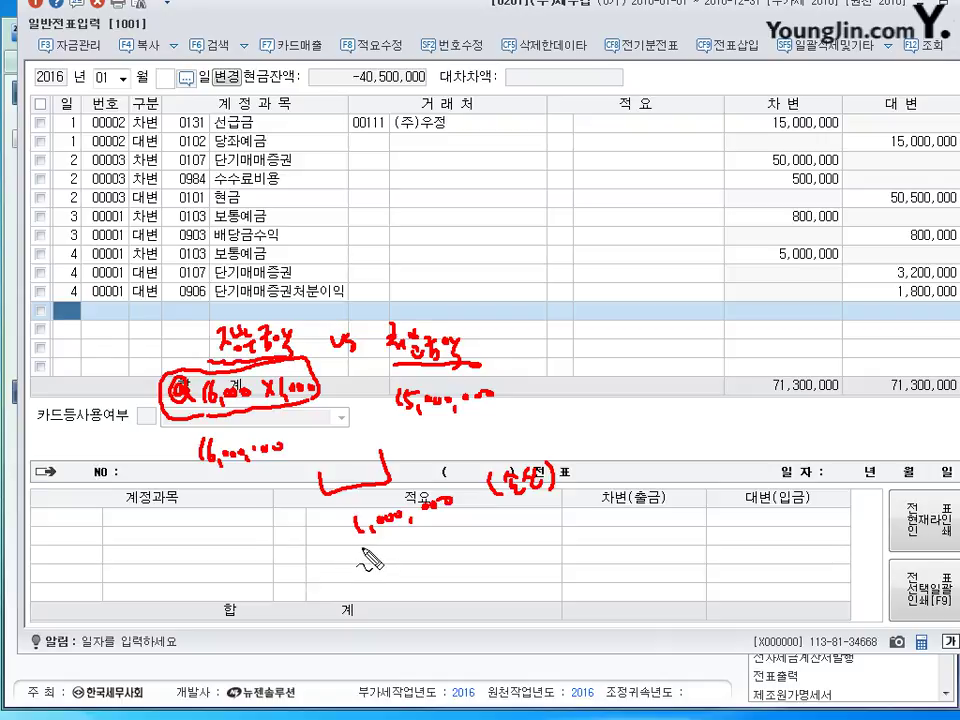
drag(294, 533, 309, 542)
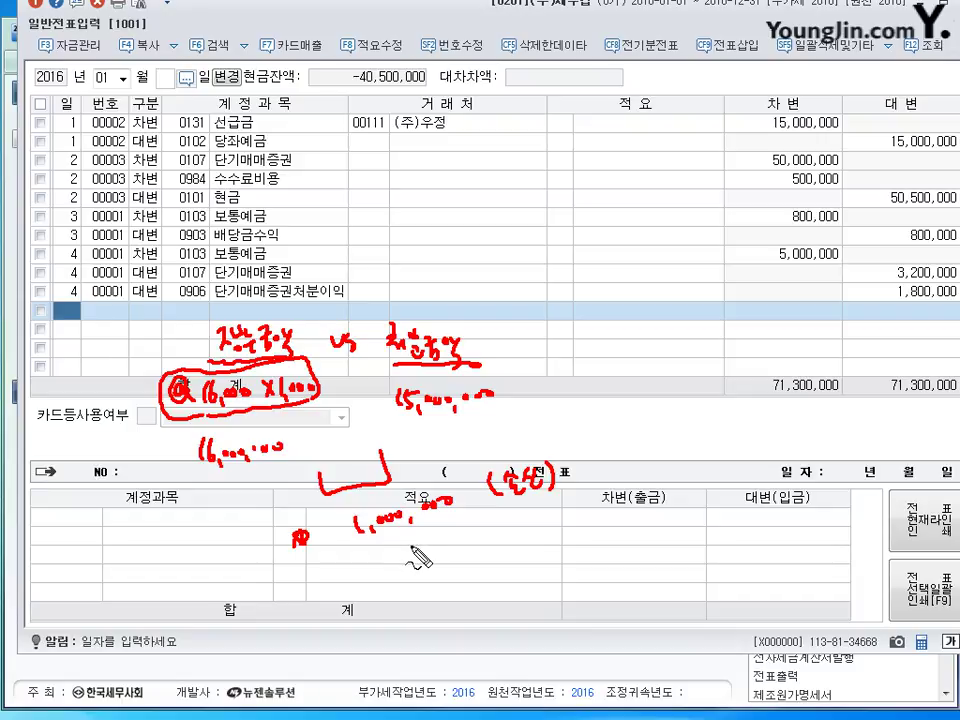
mouse_move(365, 561)
mouse_down()
mouse_move(422, 556)
mouse_move(434, 541)
mouse_up()
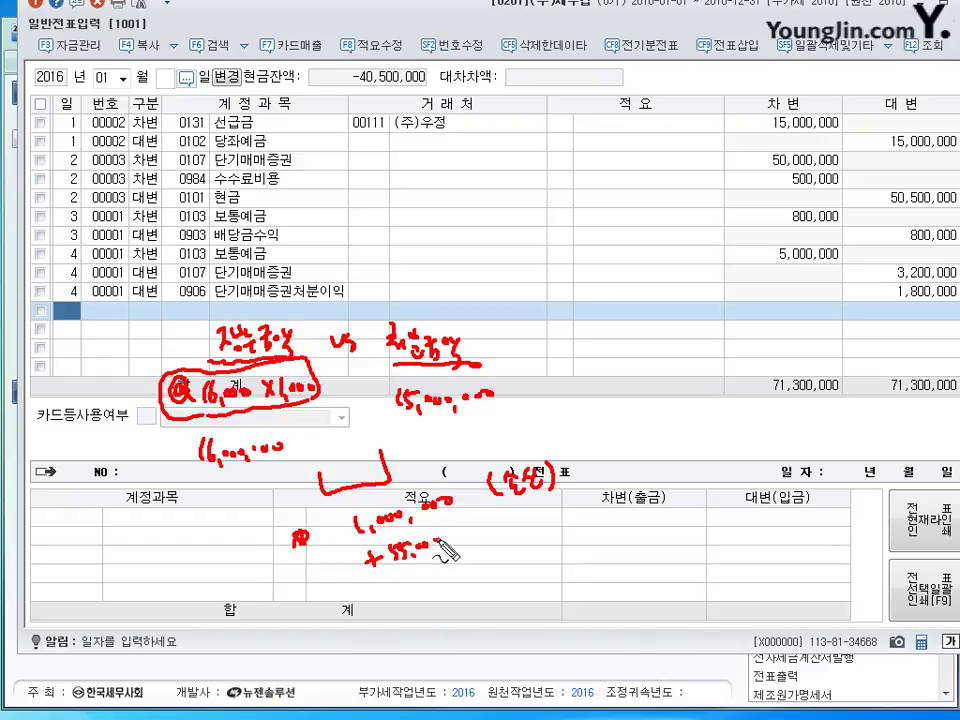
drag(338, 595, 484, 532)
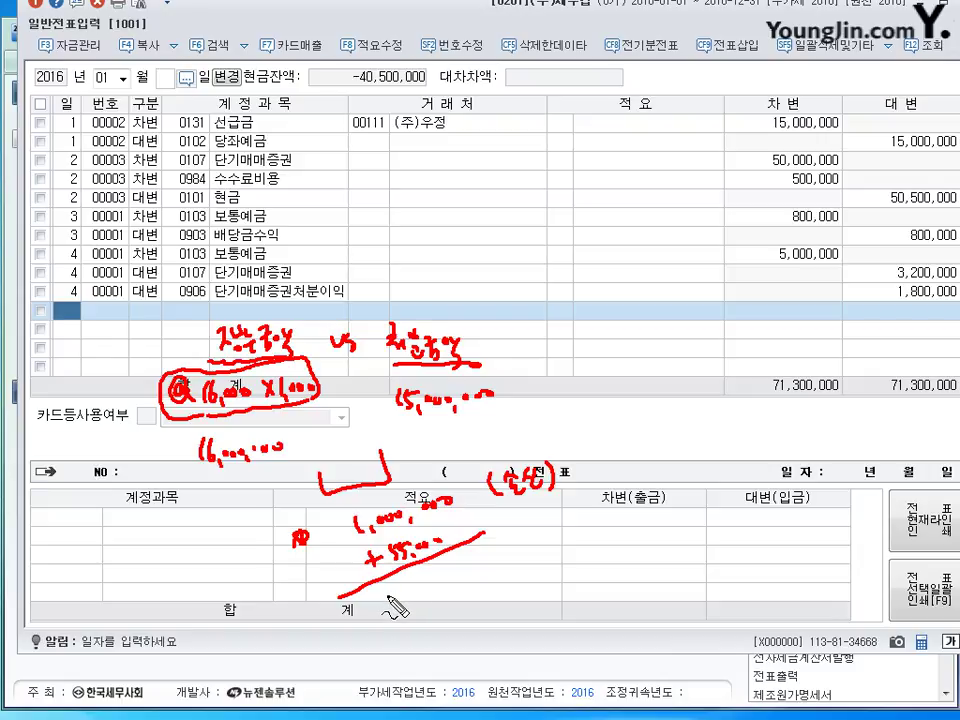
mouse_move(382, 599)
mouse_down()
mouse_move(384, 611)
mouse_move(405, 610)
mouse_move(445, 595)
mouse_up()
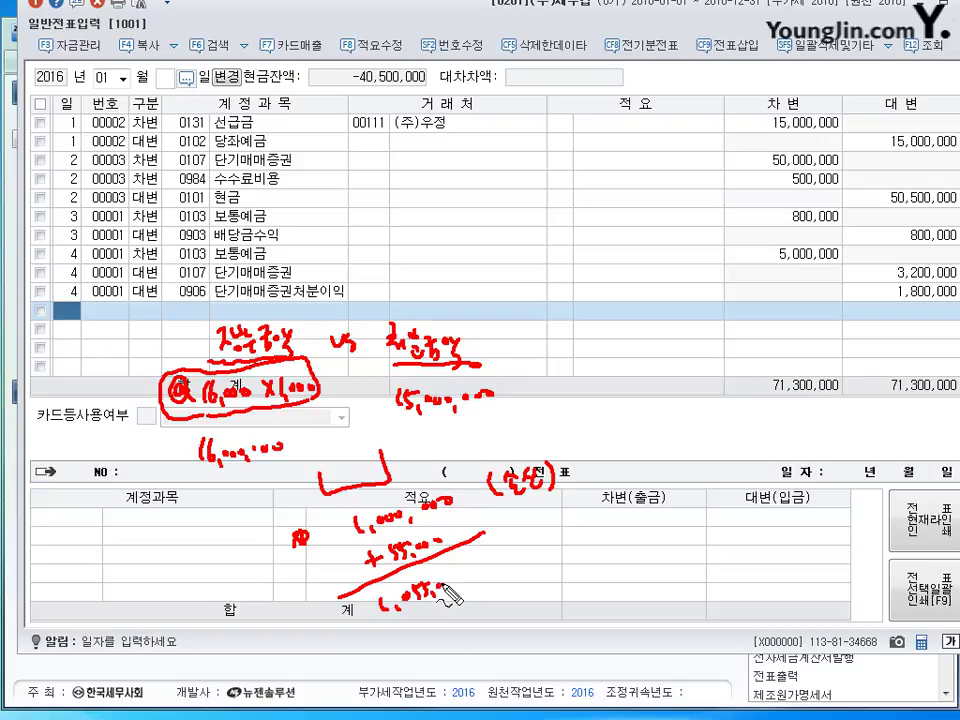
drag(346, 612, 357, 616)
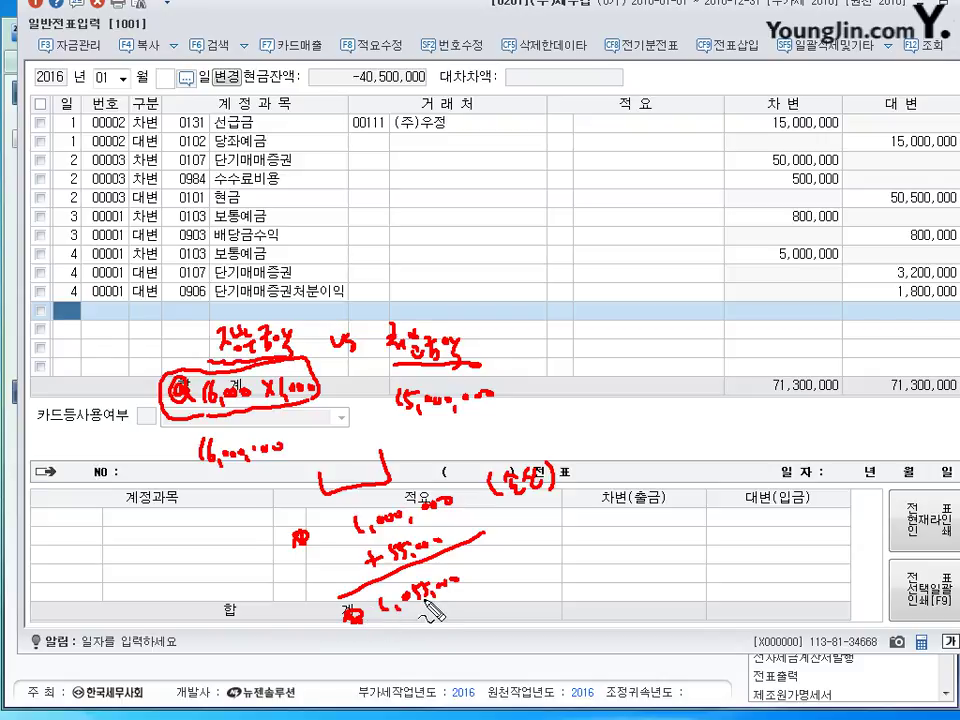
key(Escape)
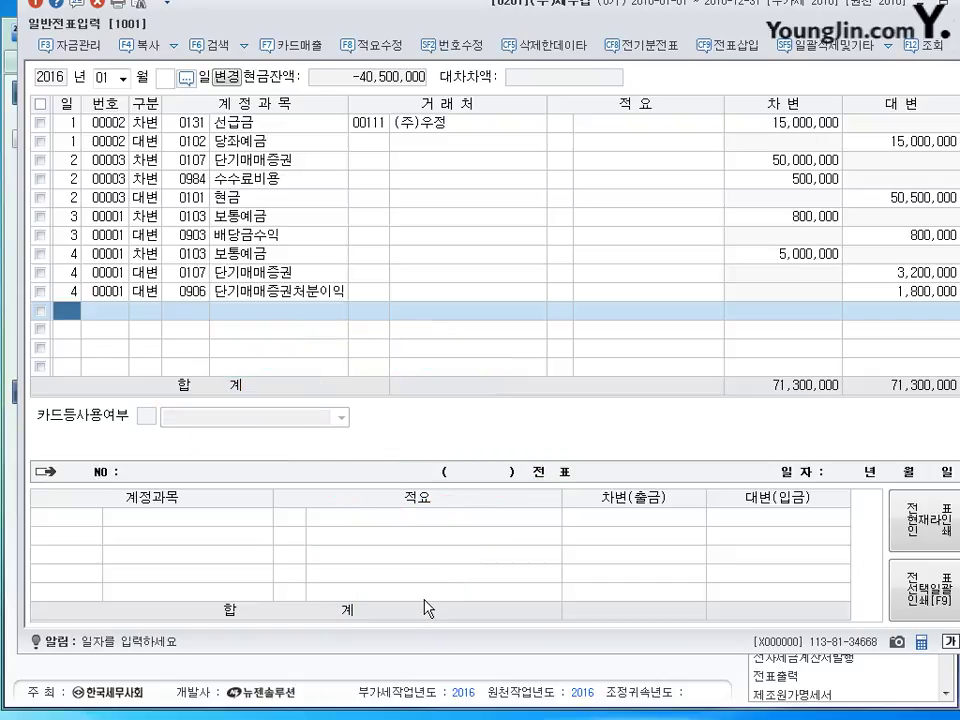
- Enter a January 5 debit line for account 0103 보통예금 with amount 14,990,000 and no partner, and start another line dated January 5
text(5)
key(Return)
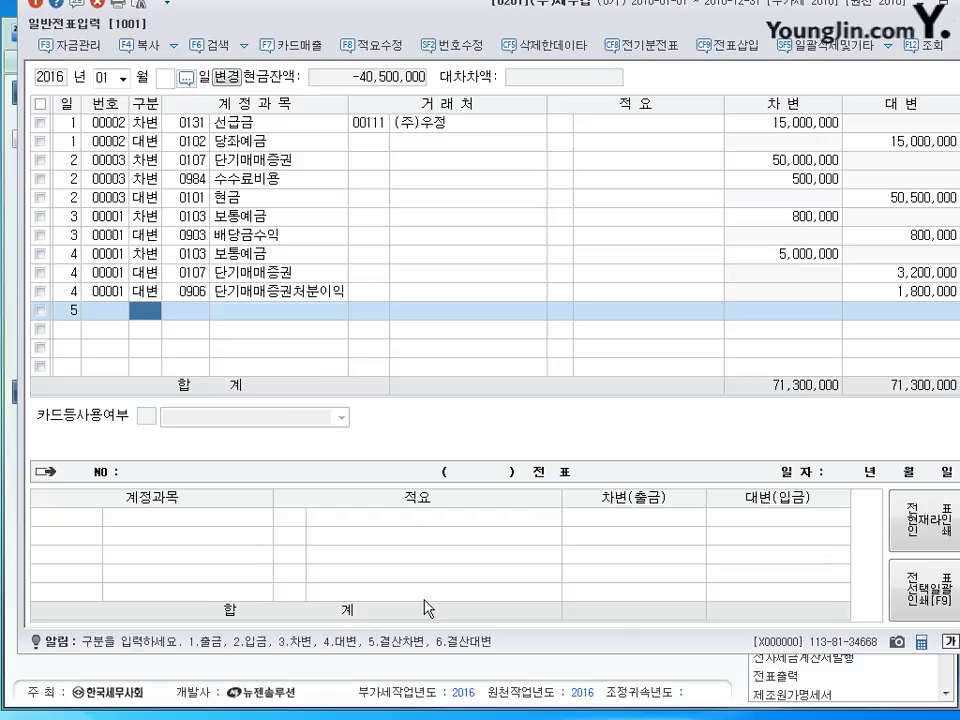
text(3)
key(Return)
text(103)
key(Return)
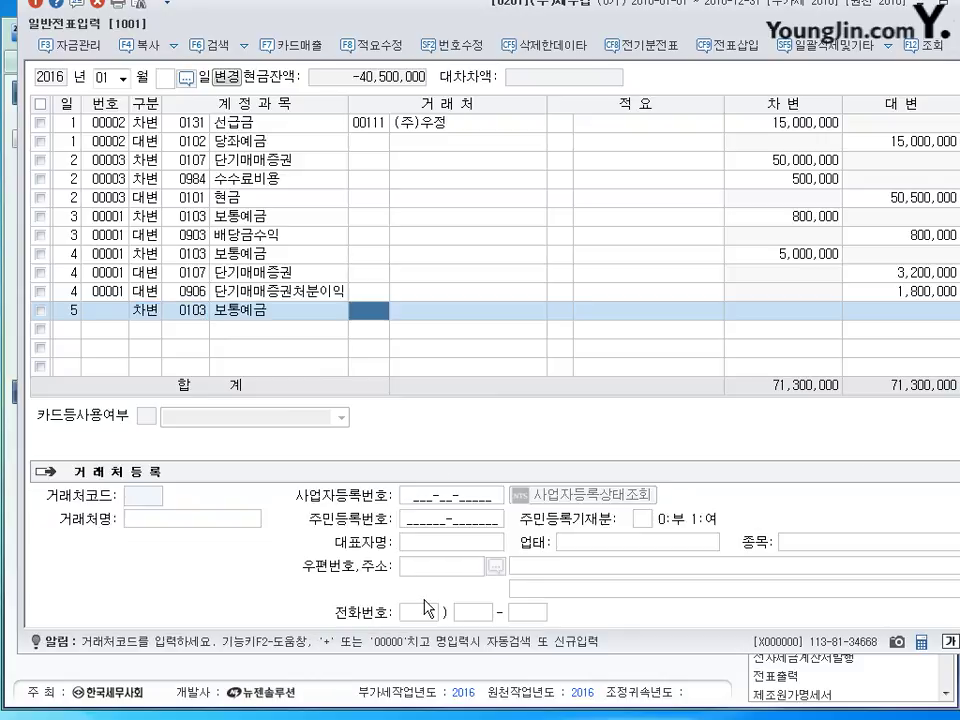
key(Return)
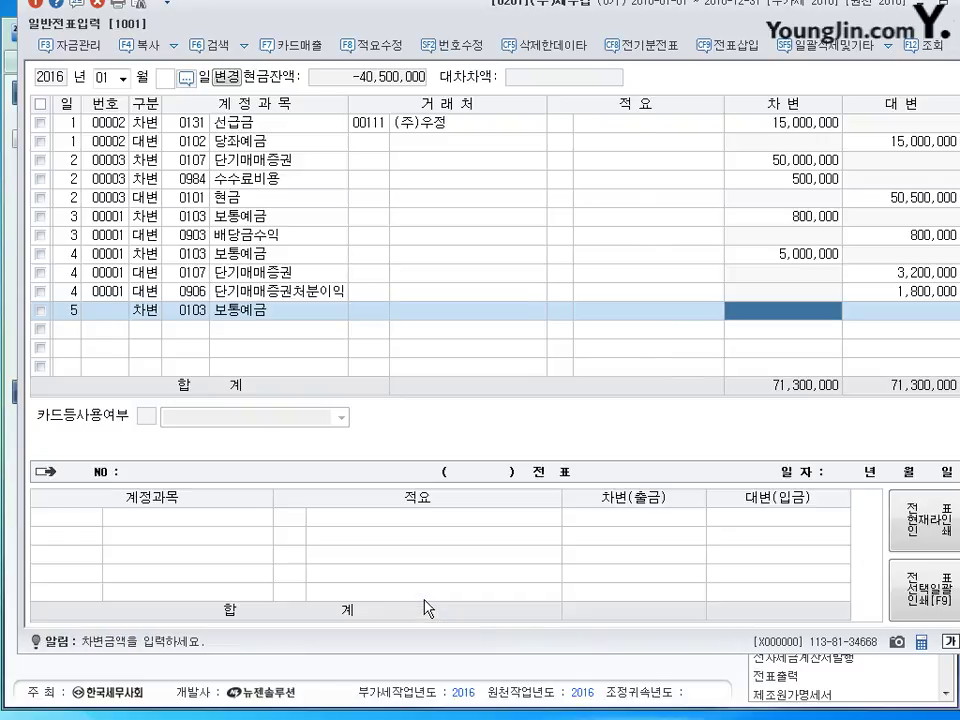
text(14,)
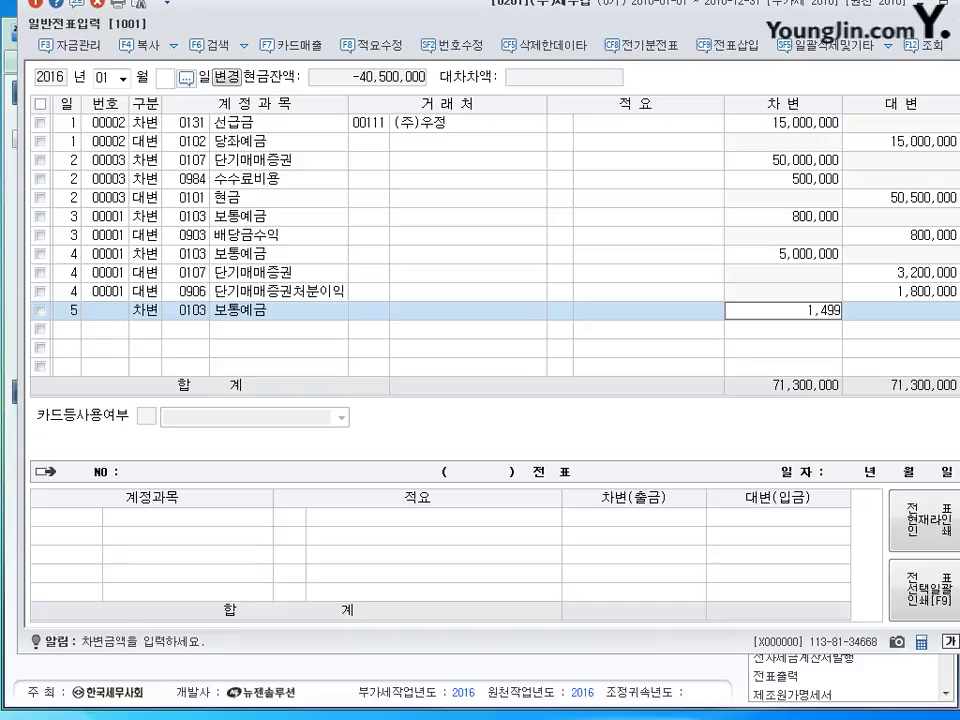
text(990,000)
key(Return)
text(5)
key(Return)
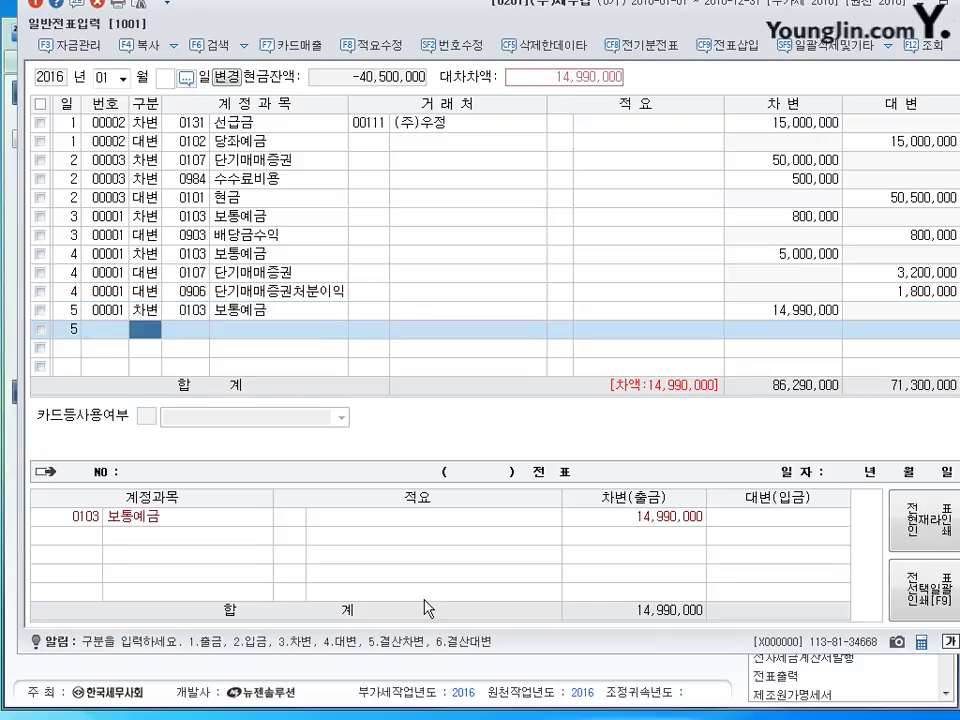
text(4)
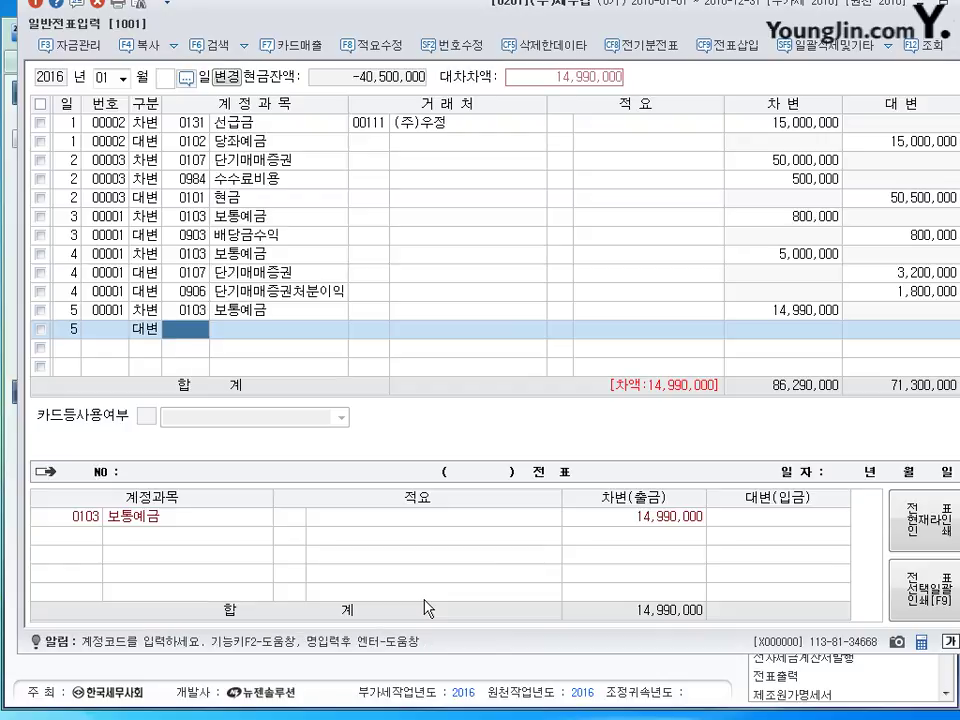
text(1)
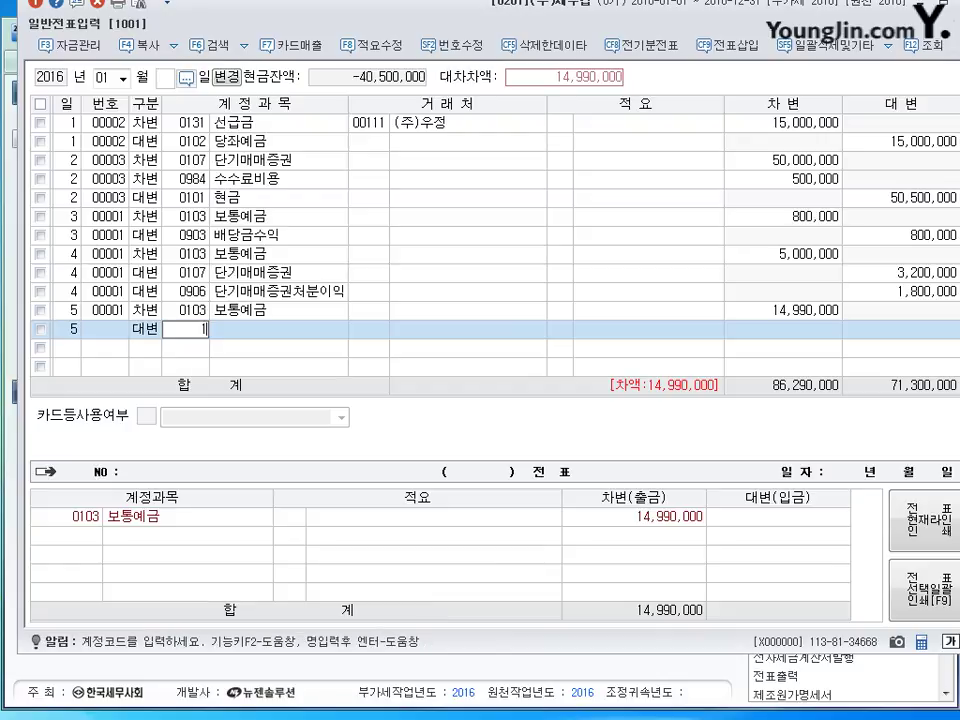
key(Escape)
key(Left)
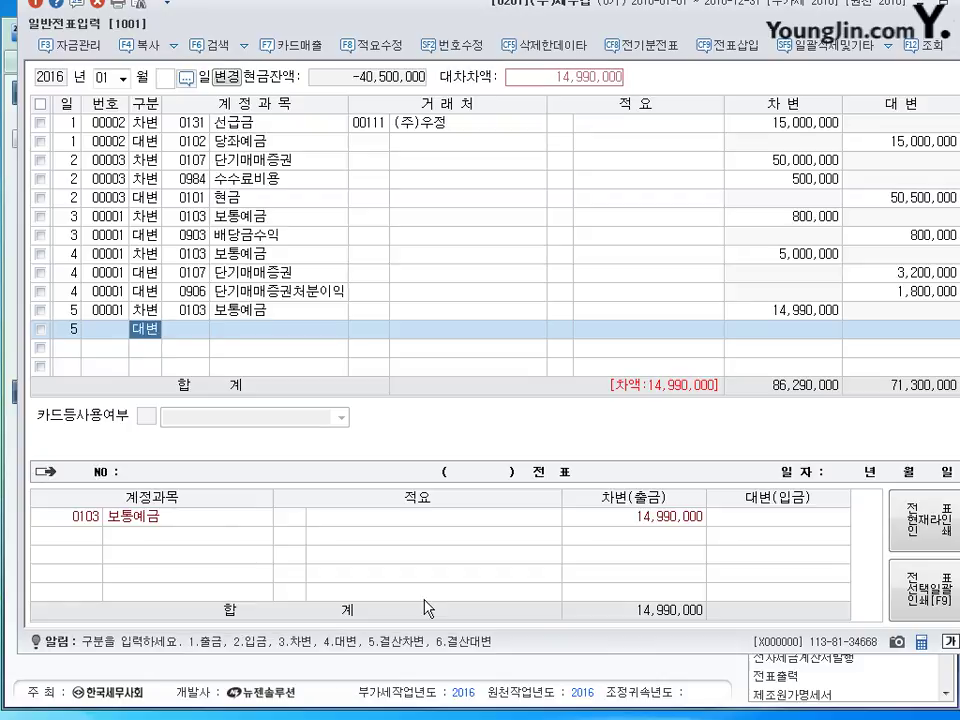
- Make the new January 5 line a debit (차변) to account 0958 단기매매증권처분손실 with amount 1,055,000, without partner or description
text(3)
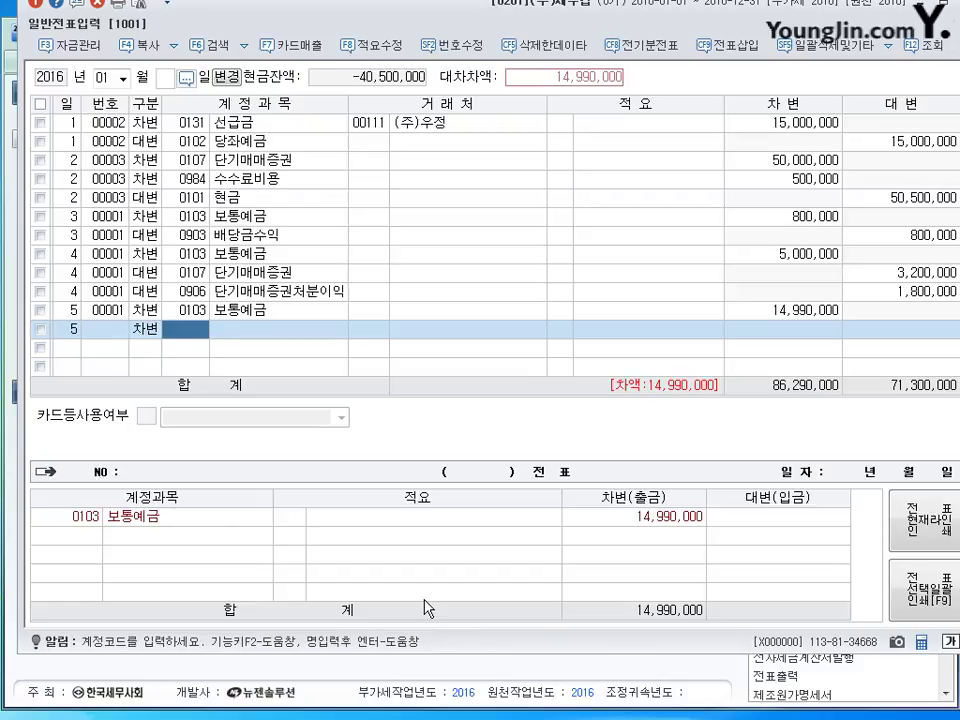
text(958)
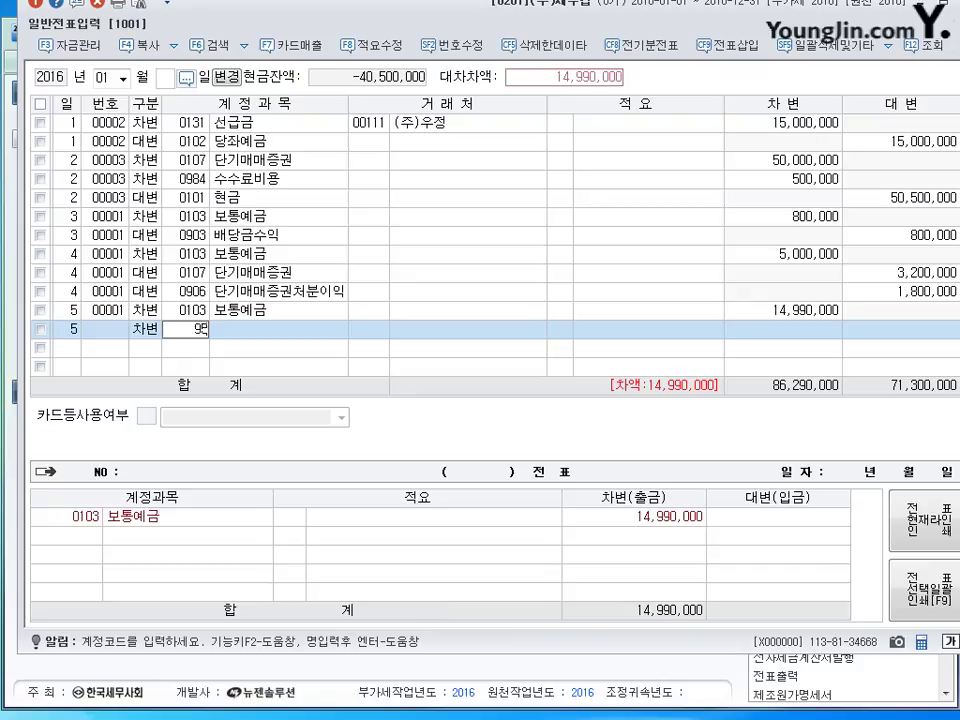
key(Return)
key(Return)
key(Return)
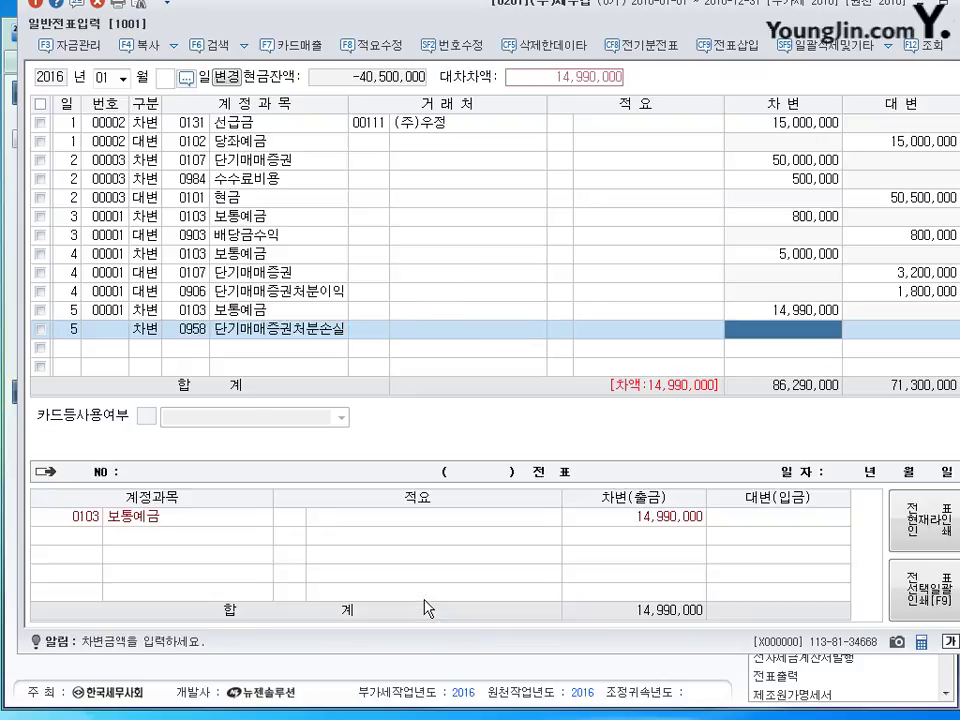
text(1)
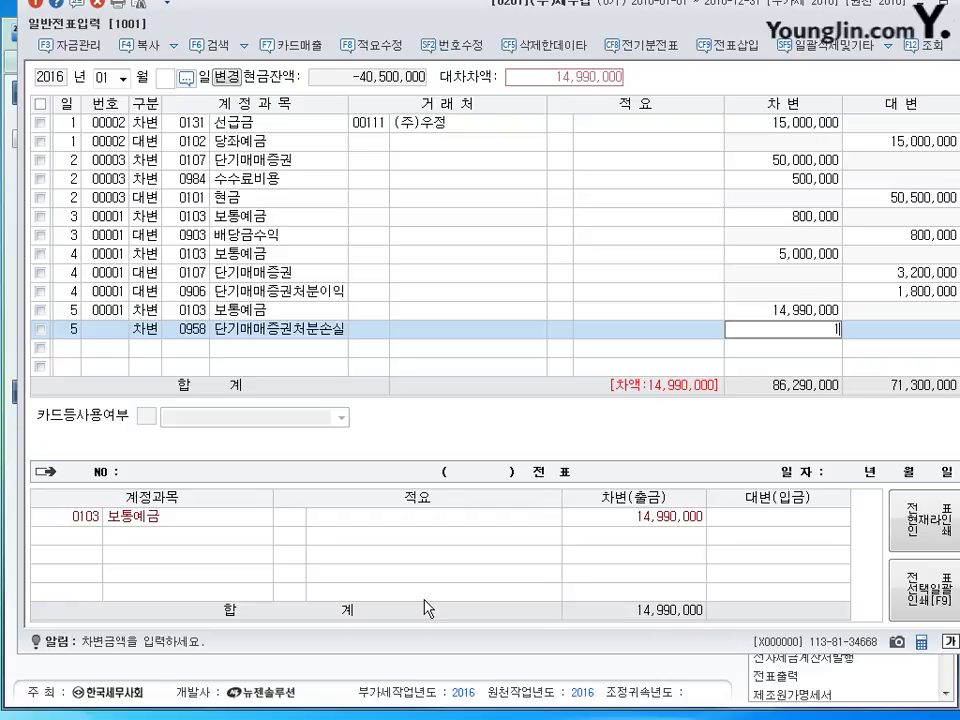
text(,055,000)
key(Return)
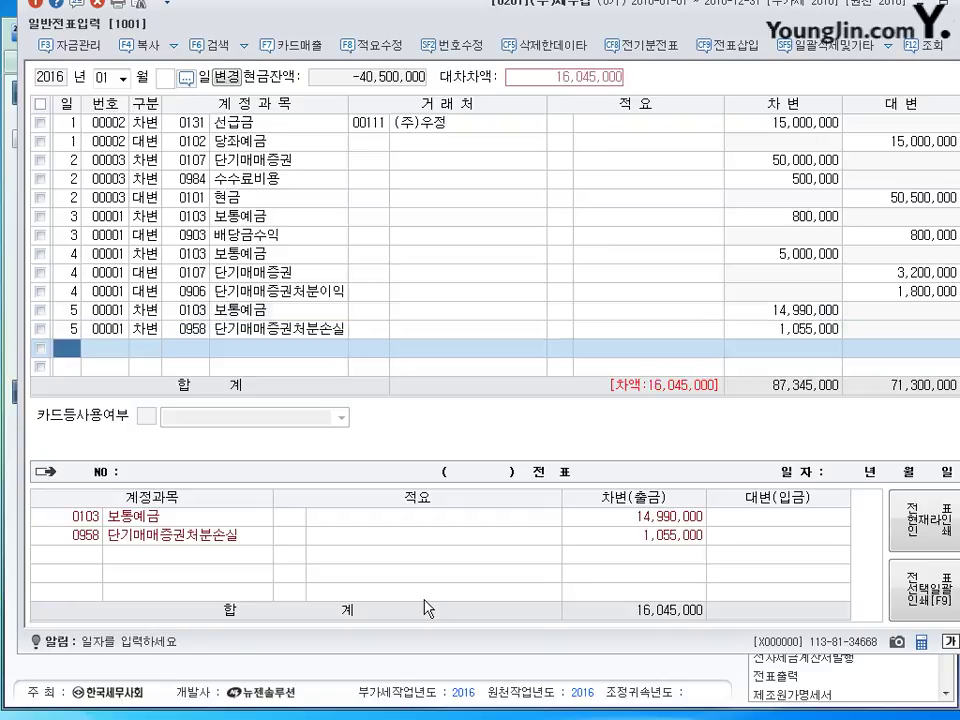
- Add a January 5 credit line for account 0107 단기매매증권 with amount 16,000,000, without partner or description
text(5)
key(Return)
text(4)
key(Return)
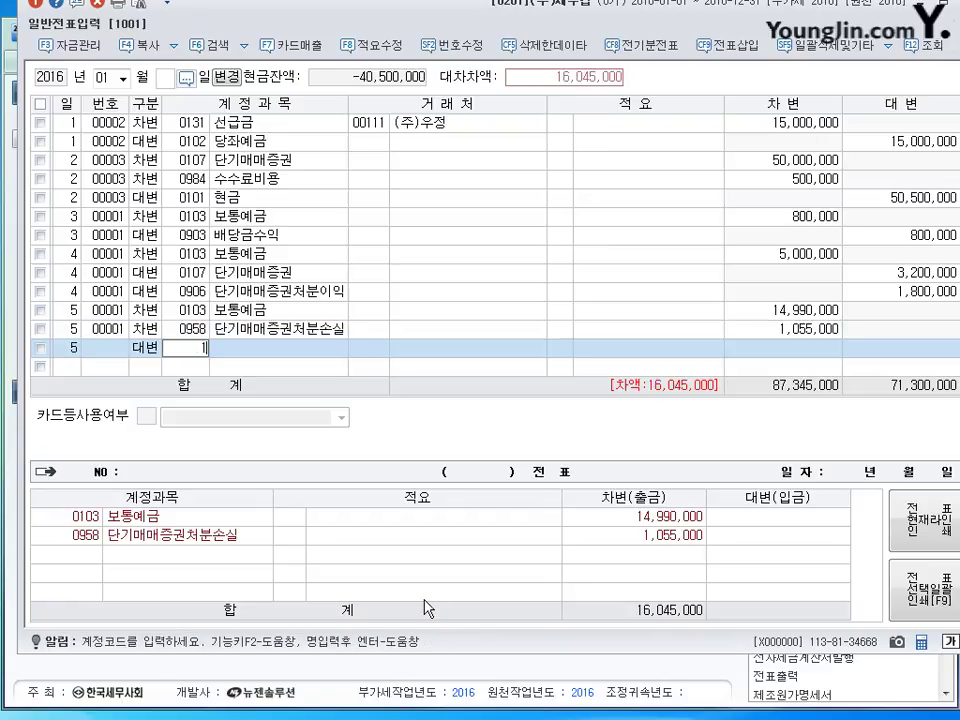
text(107)
key(Return)
key(Return)
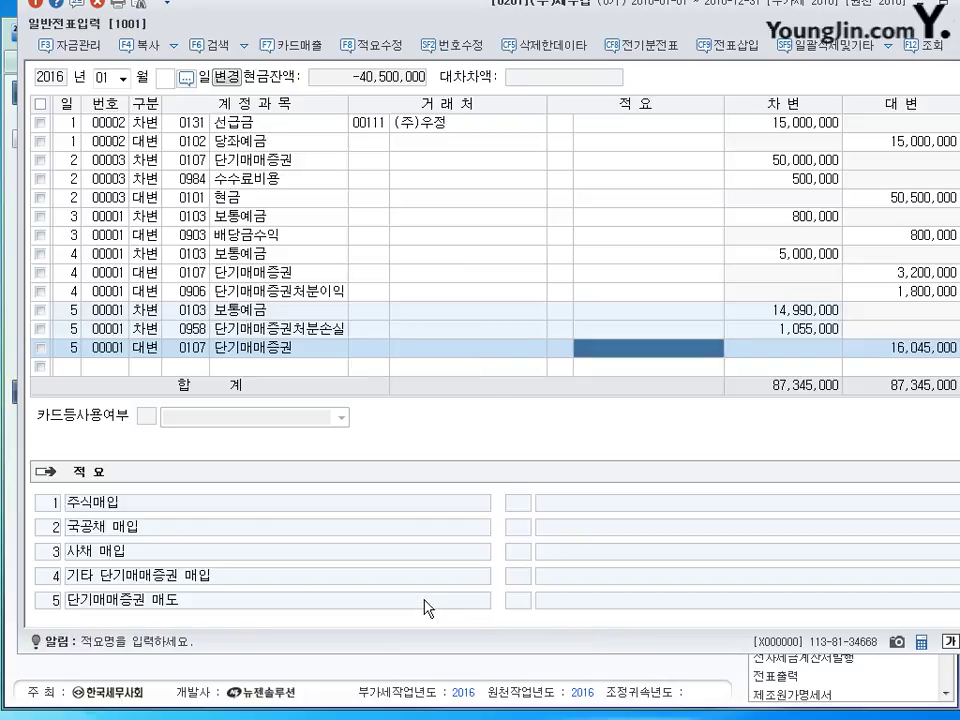
key(Return)
text(16,000,000)
key(Return)
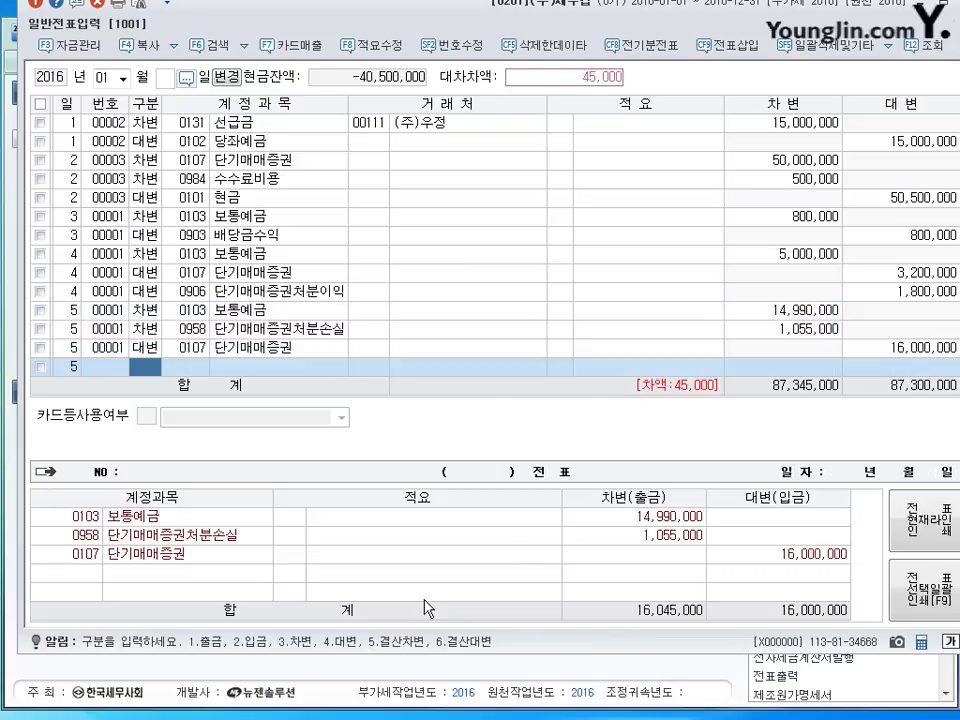
- Credit the remaining January 5 balance of 45,000 to account 0101 현금 without a partner, and narrow the partner column to fit the amount columns
text(4)
key(Return)
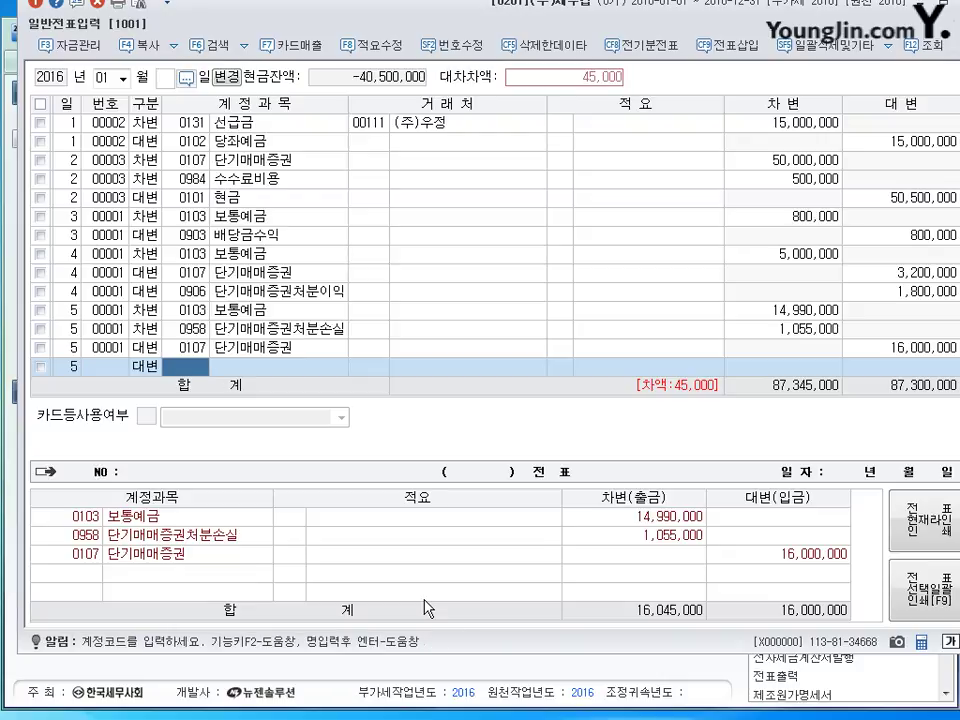
text(101)
key(Return)
key(Return)
key(Return)
key(Return)
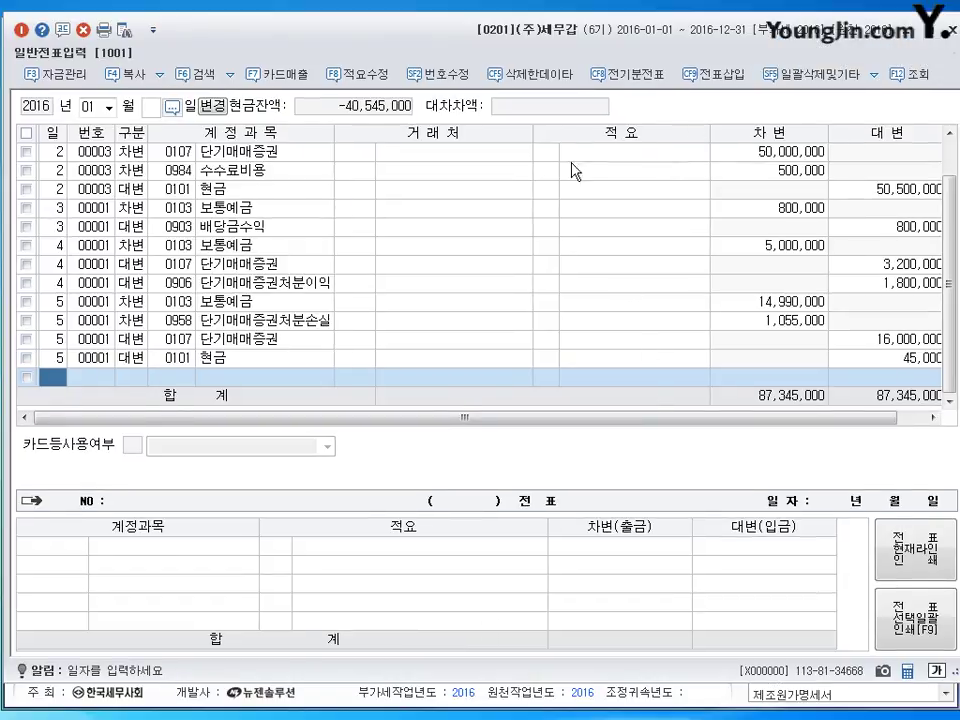
drag(533, 133, 503, 137)
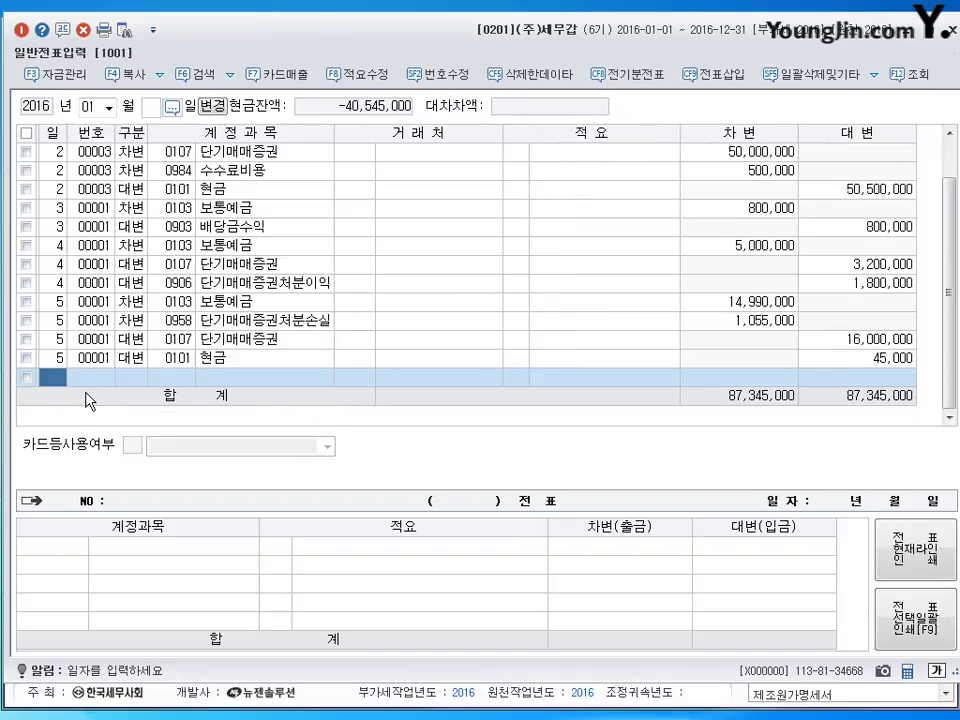
- Enter a January 6 debit line for account 0956 매출채권처분손실 with amount 700,000, without partner or description
text(6)
key(Return)
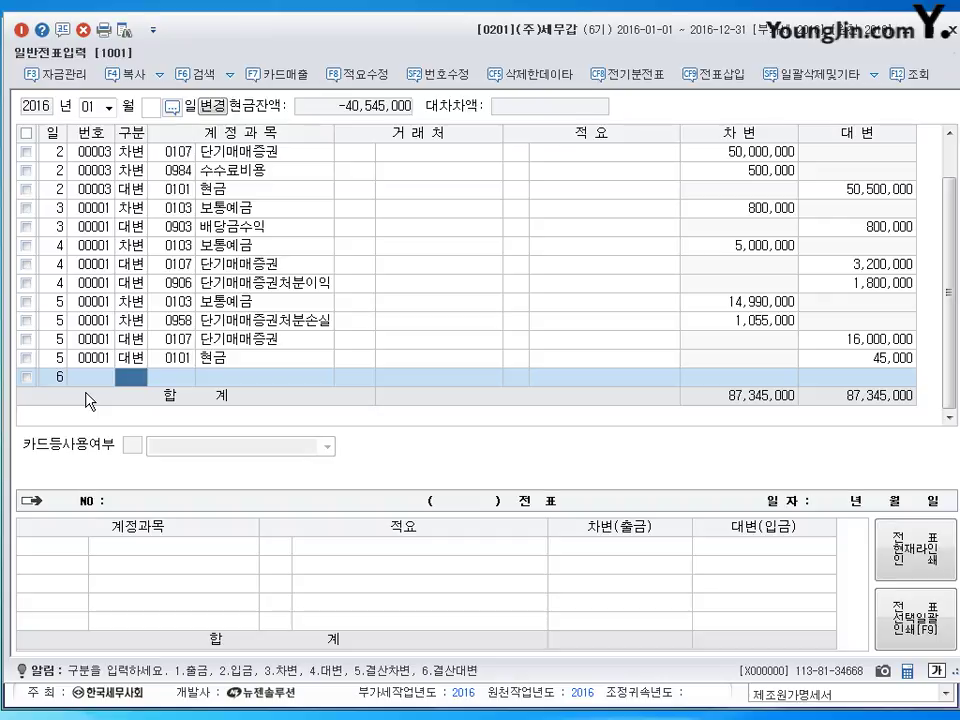
key(3)
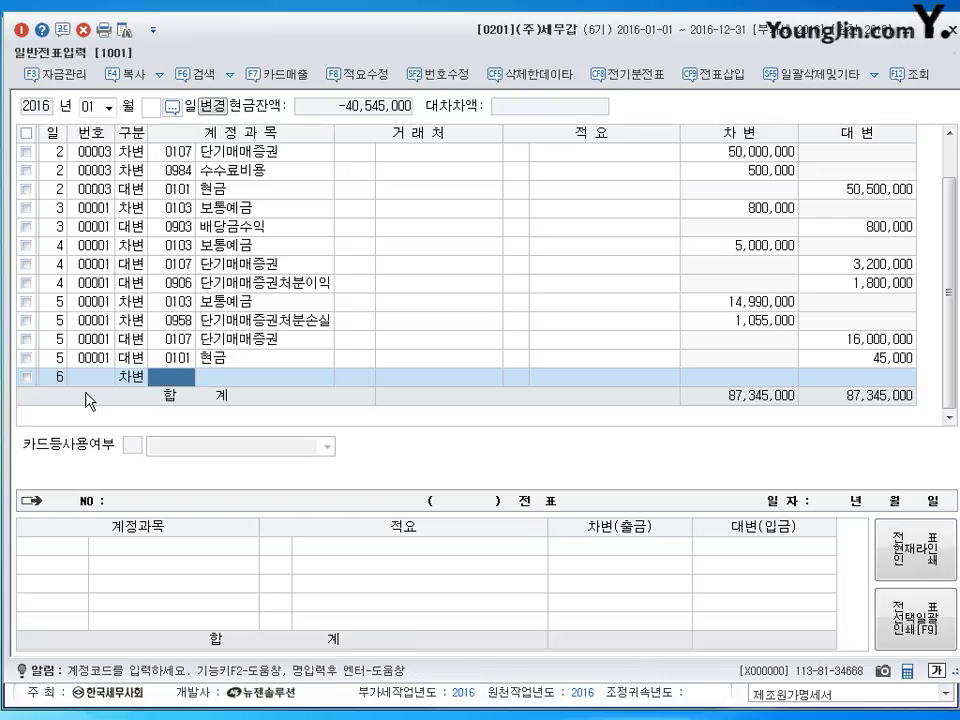
text(0956)
key(Return)
key(Return)
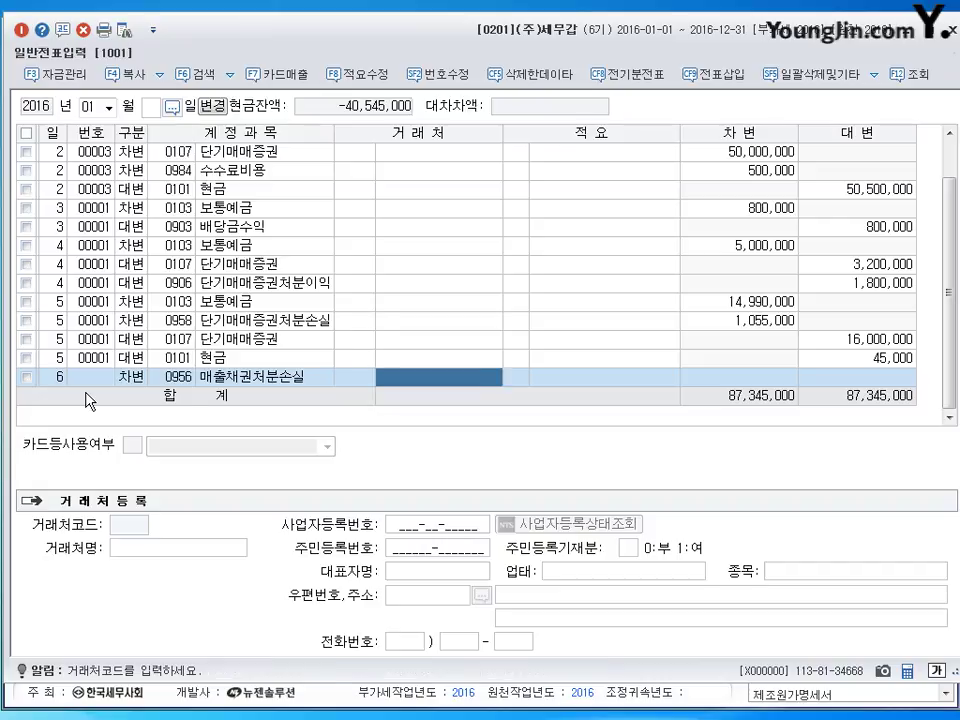
key(Return)
key(Return)
text(7000000)
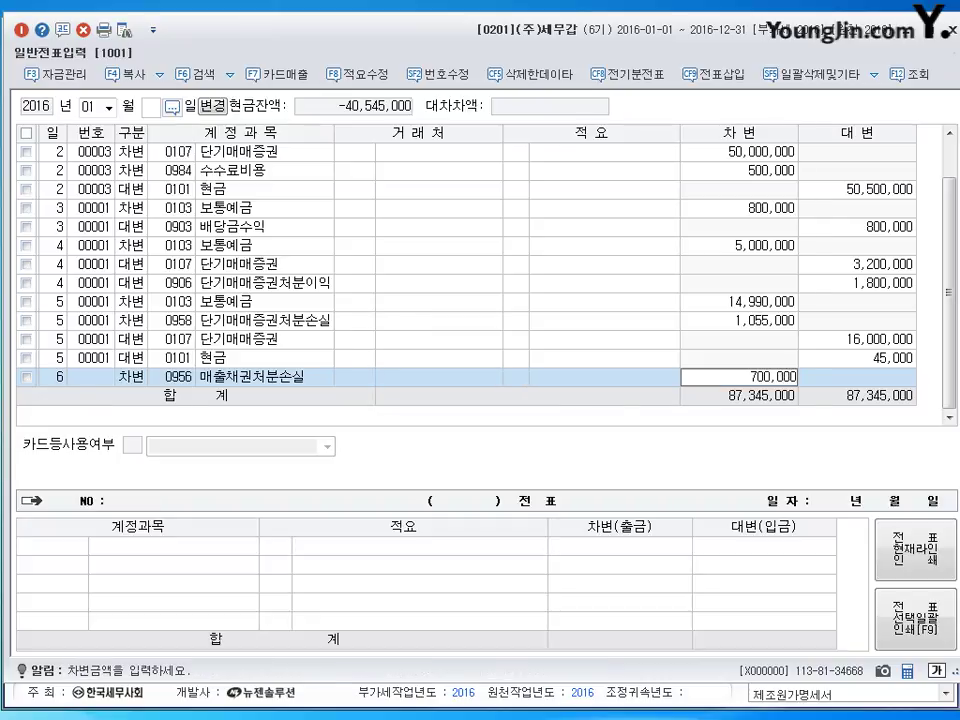
key(Return)
- Add a January 6 debit line for account 0103 보통예금 with amount 29,300,000, without partner or description
text(3103)
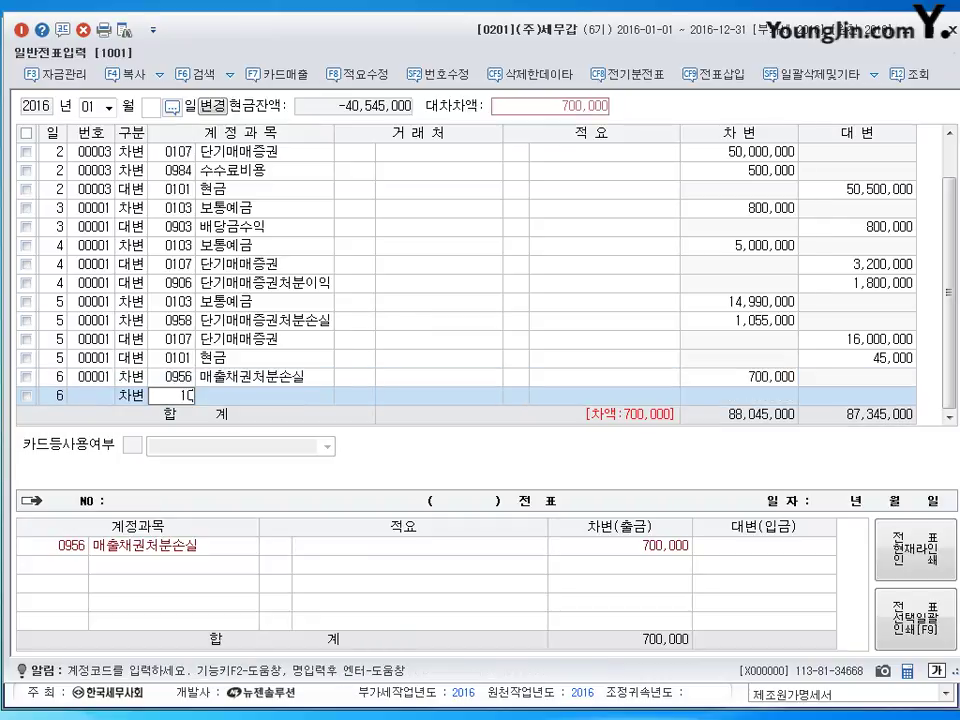
key(Return)
key(Return)
key(Return)
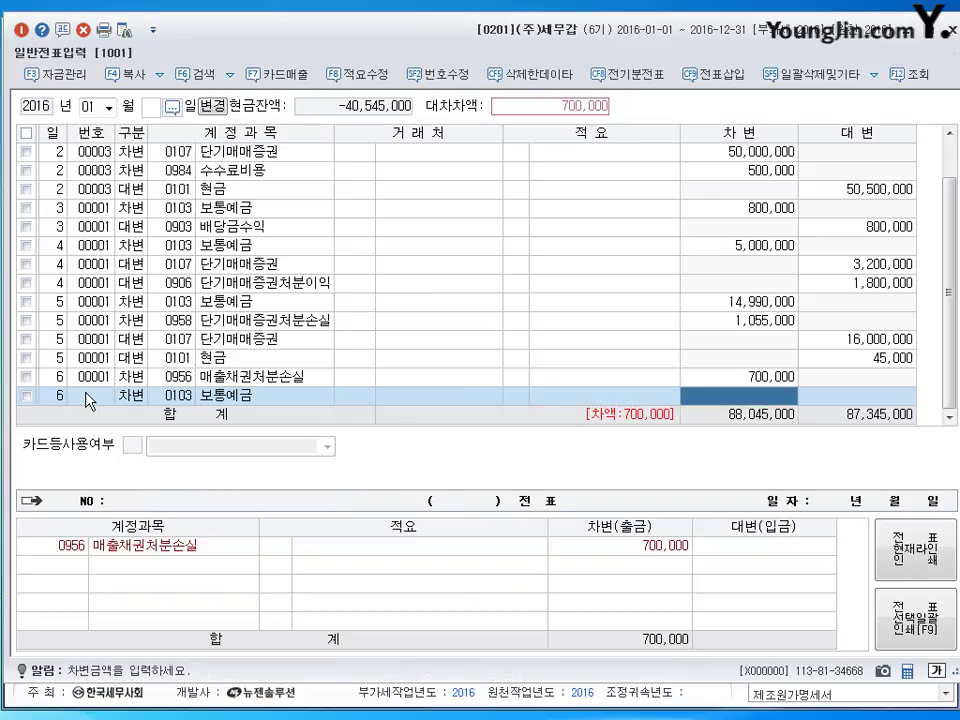
text(29300000)
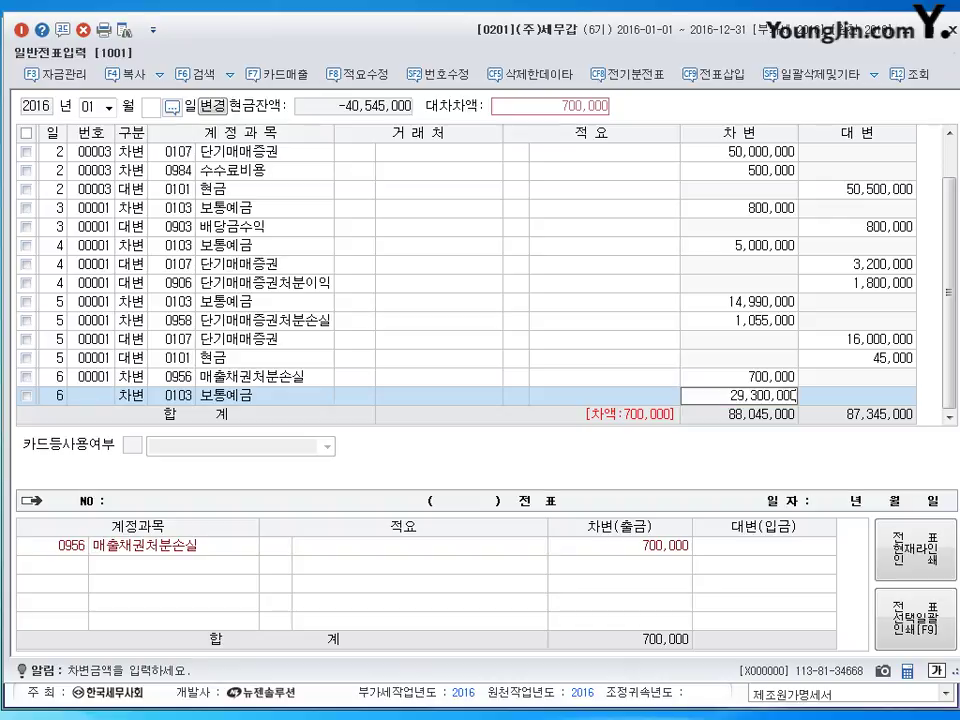
key(Return)
- Add a January 6 credit line for account 0110 받을어음 with partner 서현상사(주), accepting the balancing amount of 30,000,000 without a description
key(Return)
text(4110)
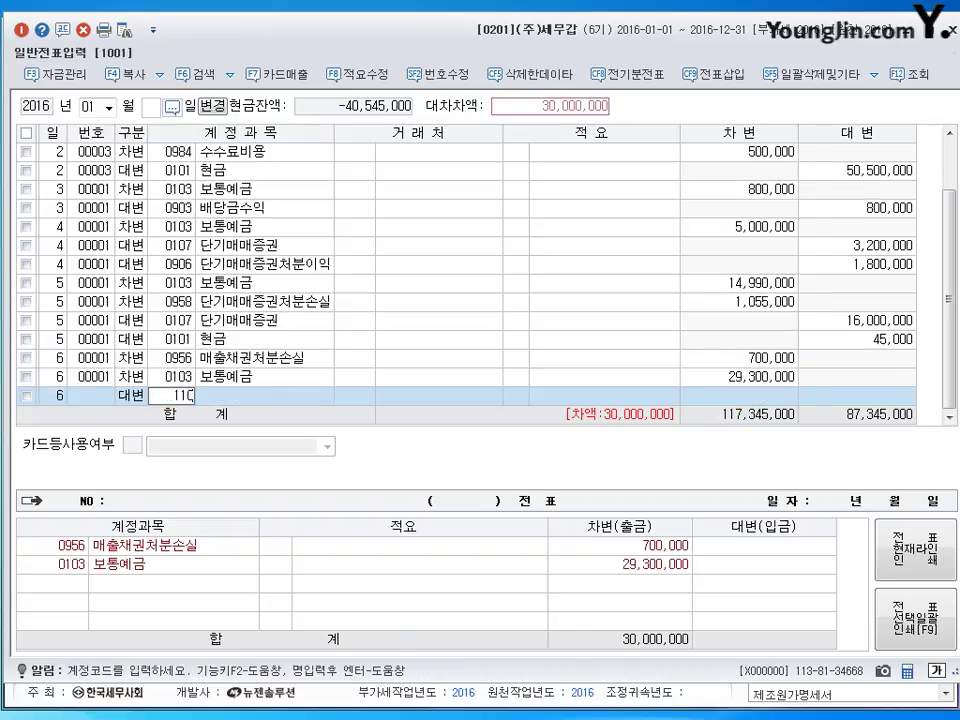
key(Return)
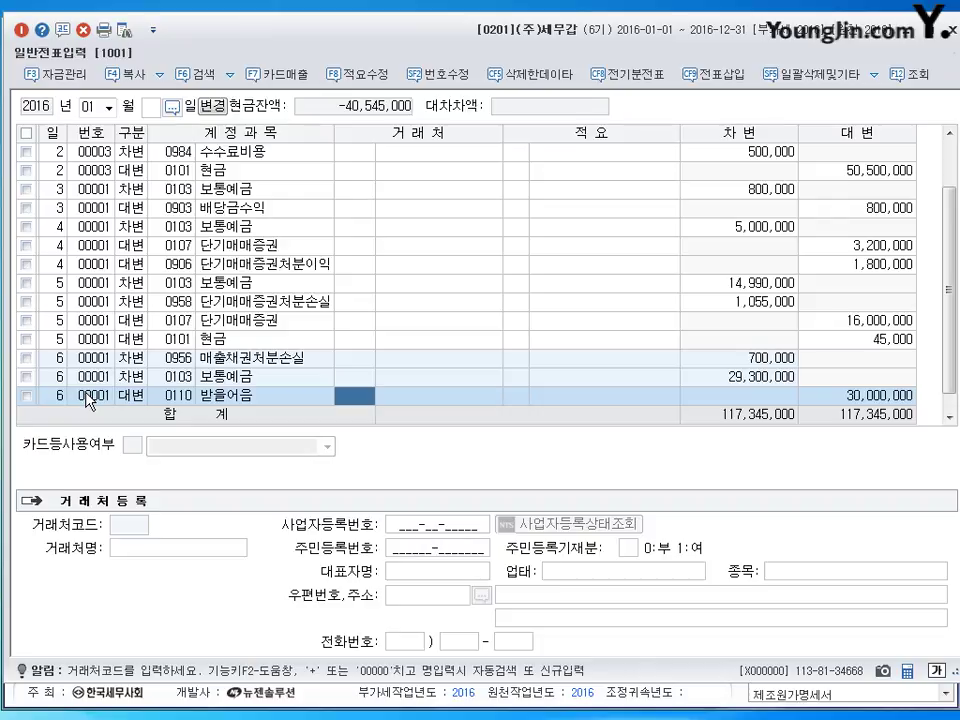
text(서현)
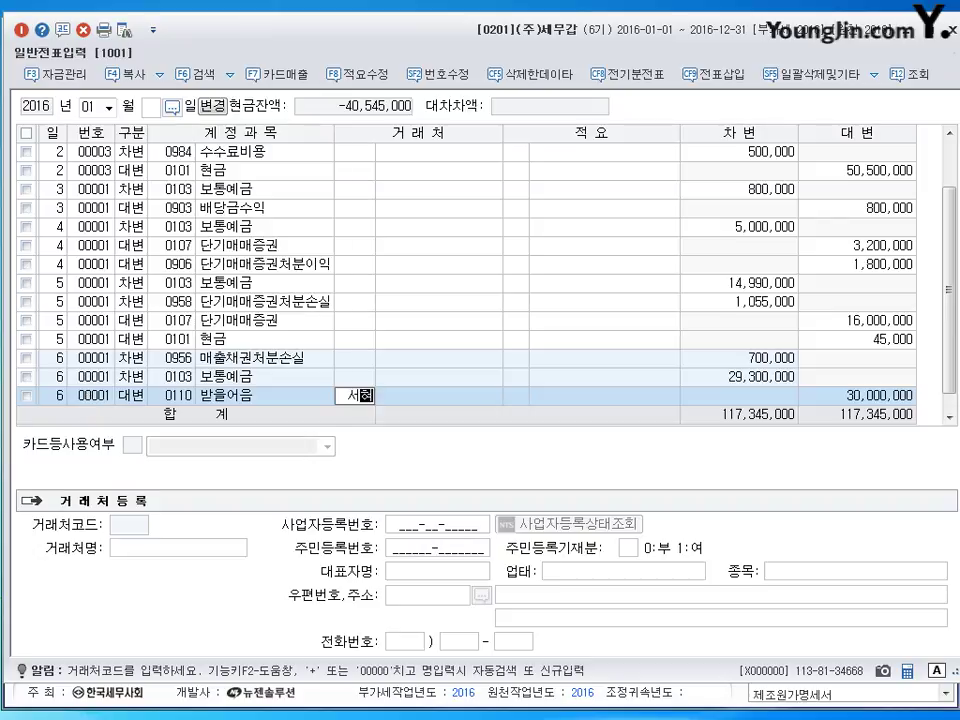
key(Return)
key(Return)
key(Return)
key(Return)
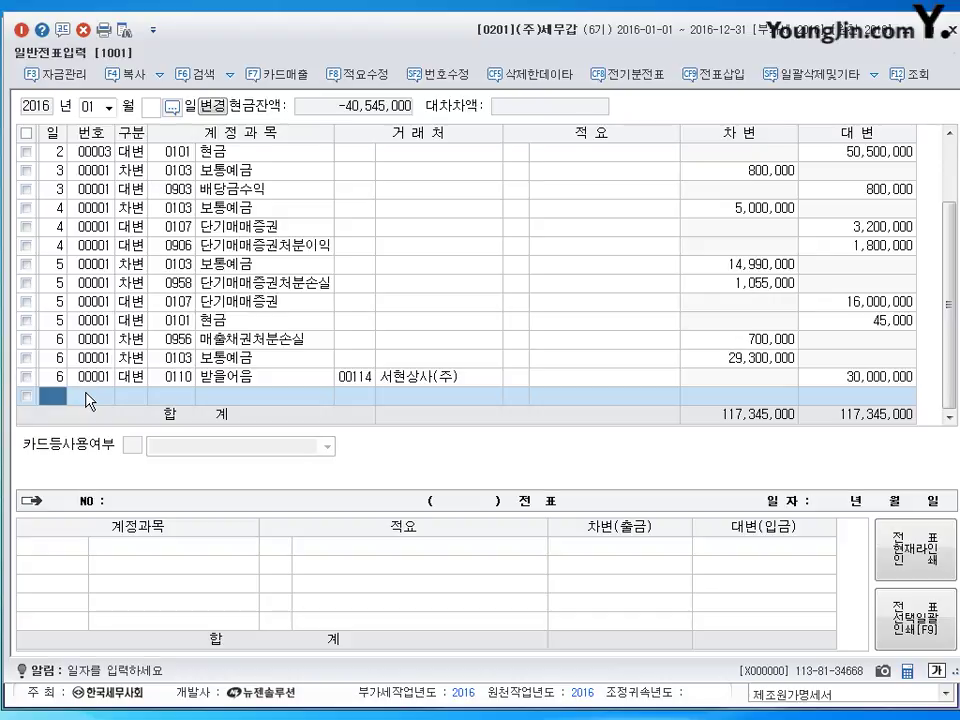
- Enter a January 7 debit line for account 0136 선납세금 with amount 56,000, without partner or description
text(7)
key(Return)
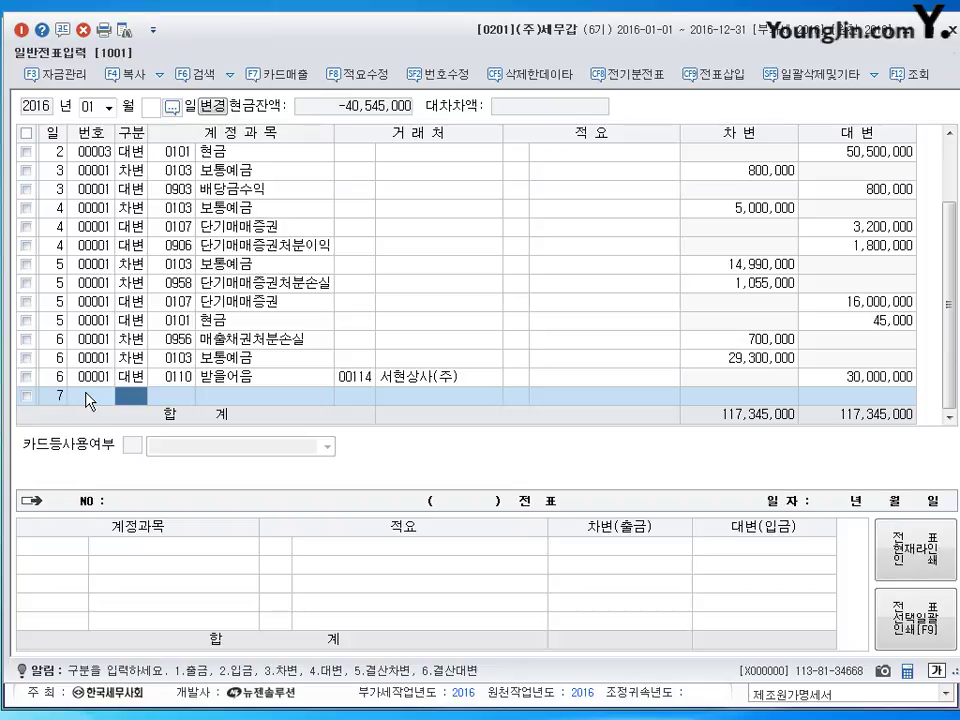
text(3)
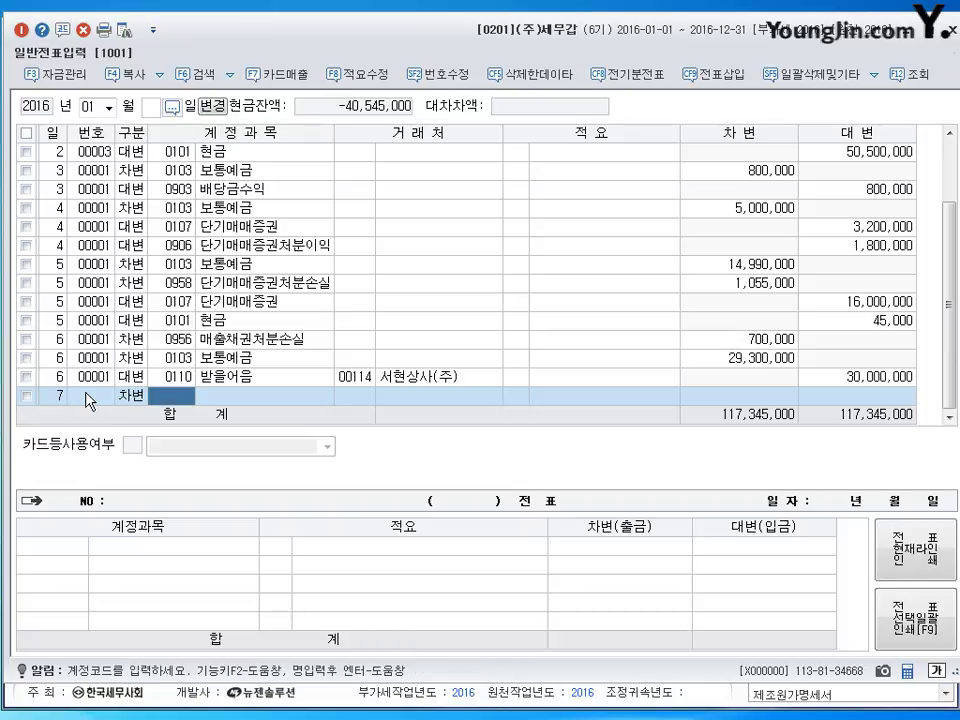
text(136)
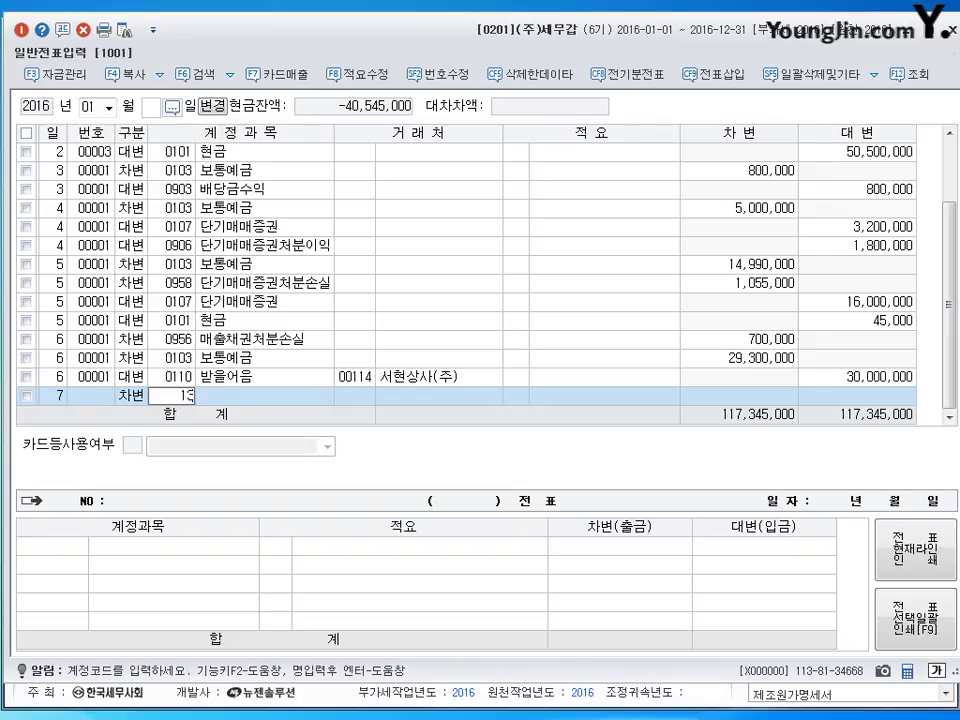
key(Return)
key(Return)
key(Return)
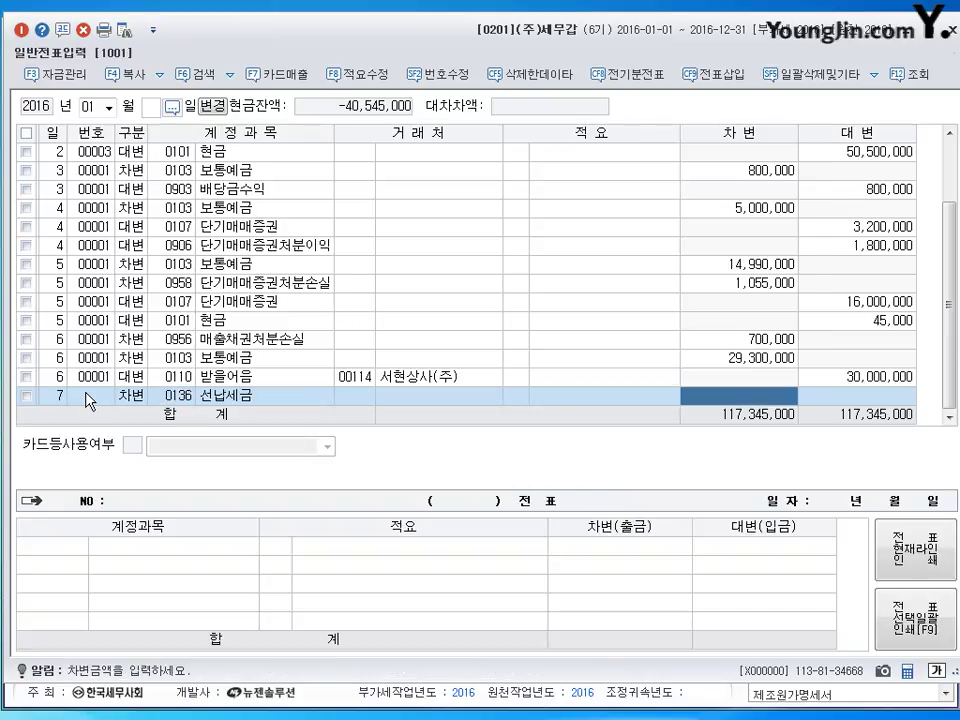
text(560000)
key(Return)
- Add a January 7 debit line for account 0103 보통예금 with amount 10,344,000, without partner or description
text(3)
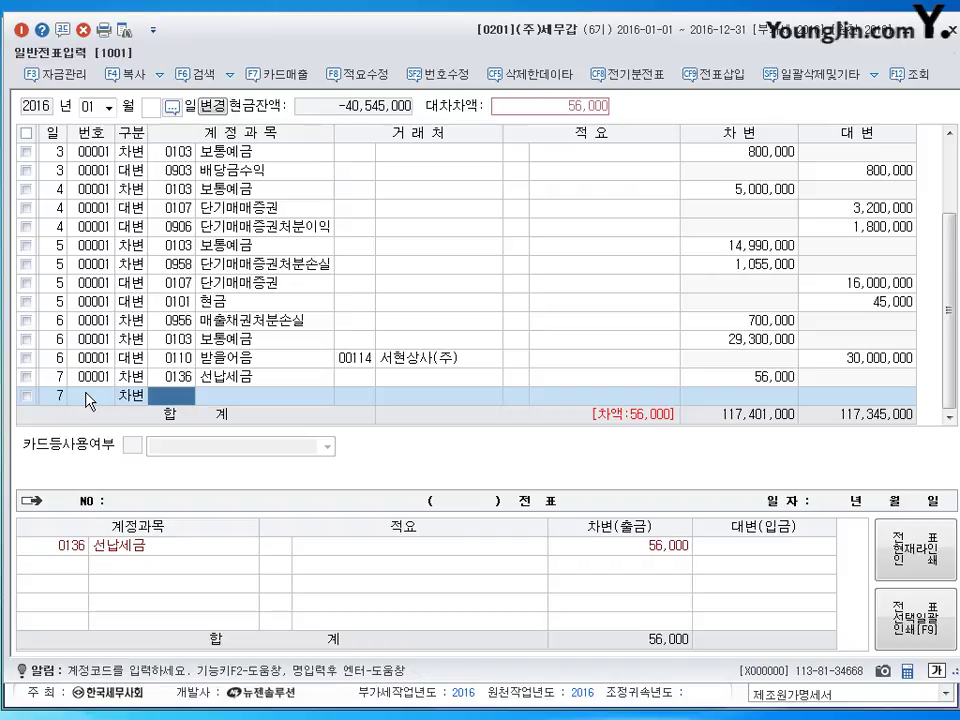
text(103)
key(Return)
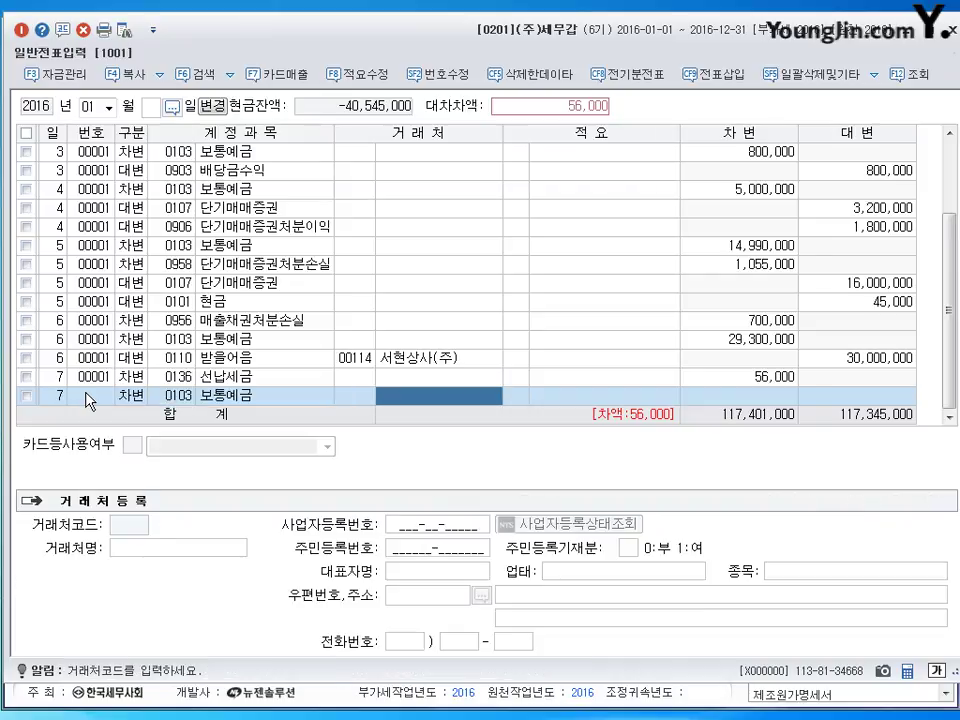
key(Return)
key(Return)
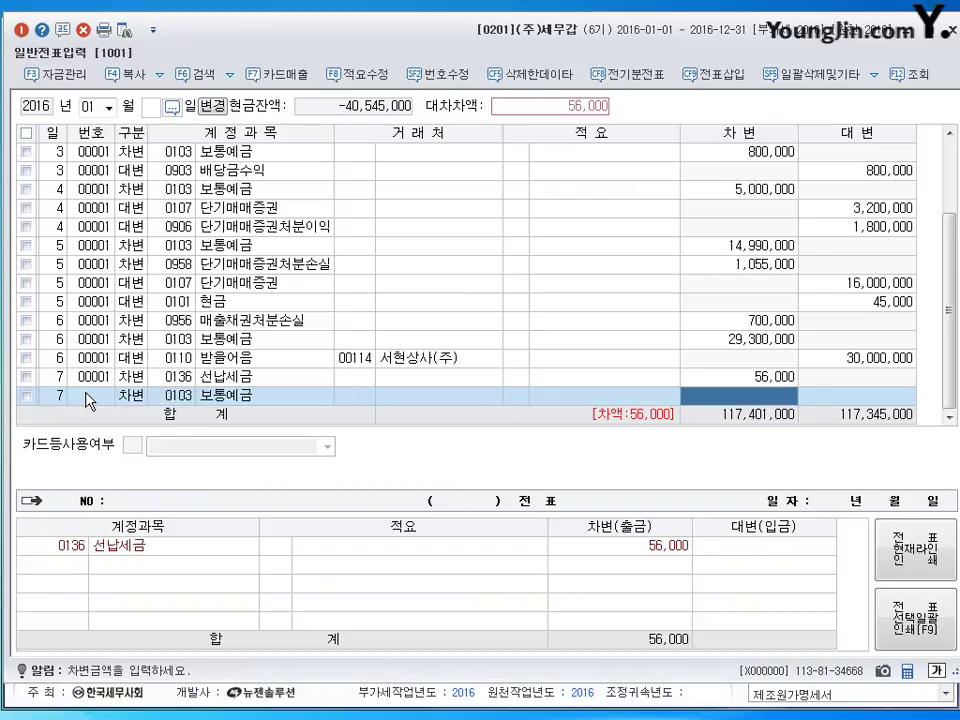
text(10344000)
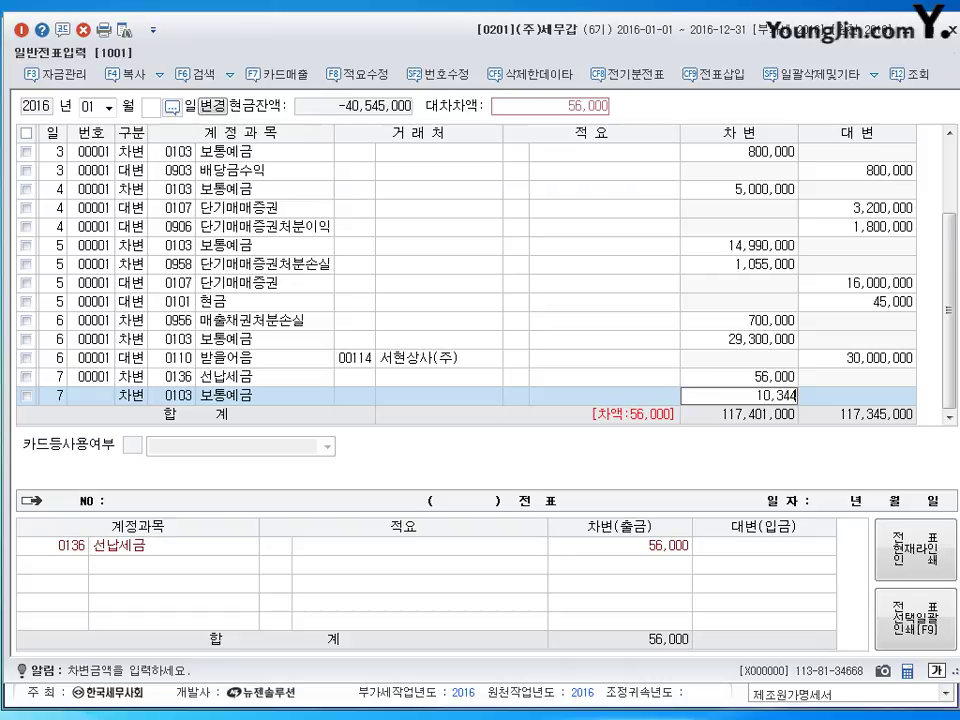
key(Return)
- Add a January 7 credit line for account 0105 정기예금, setting its amount to 10,000,000 instead of the suggested balance
text(4)
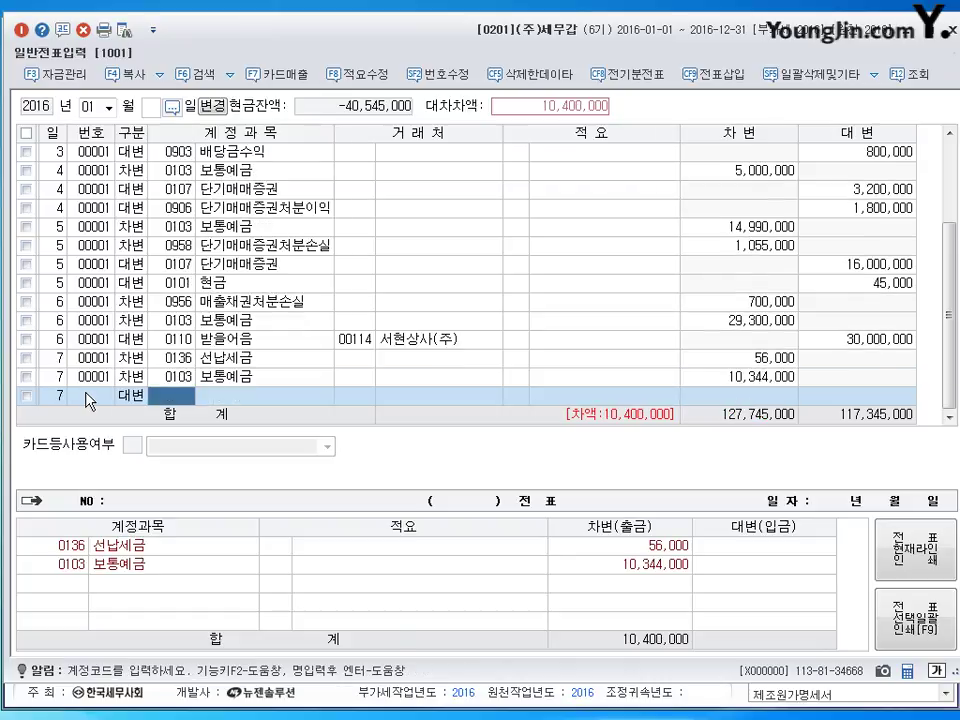
key(Return)
text(105)
key(Return)
key(Return)
key(Return)
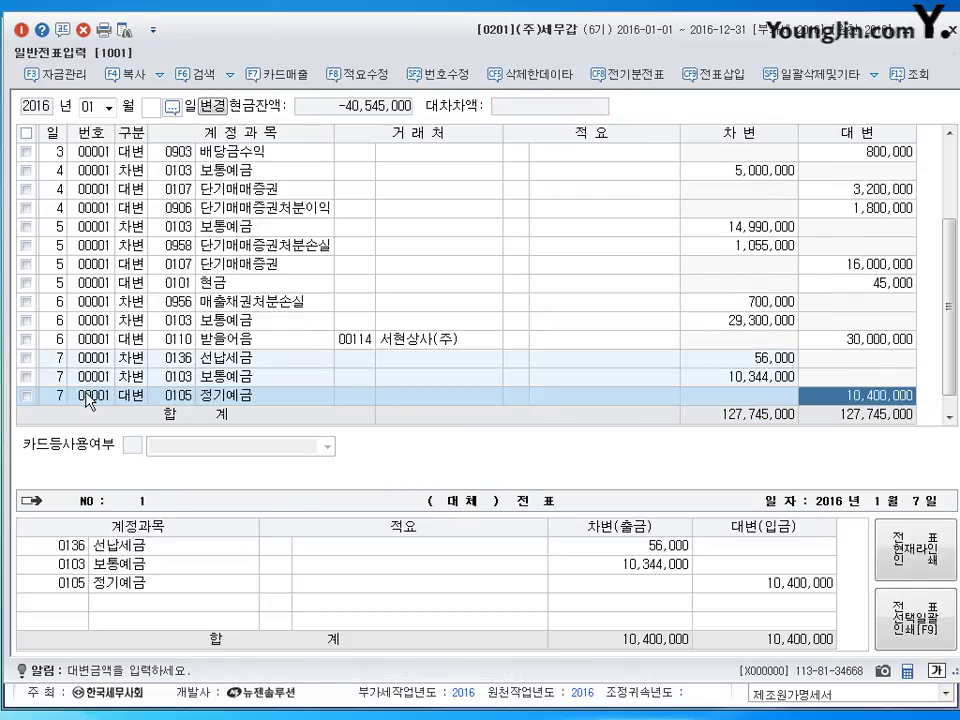
text(10,000,000)
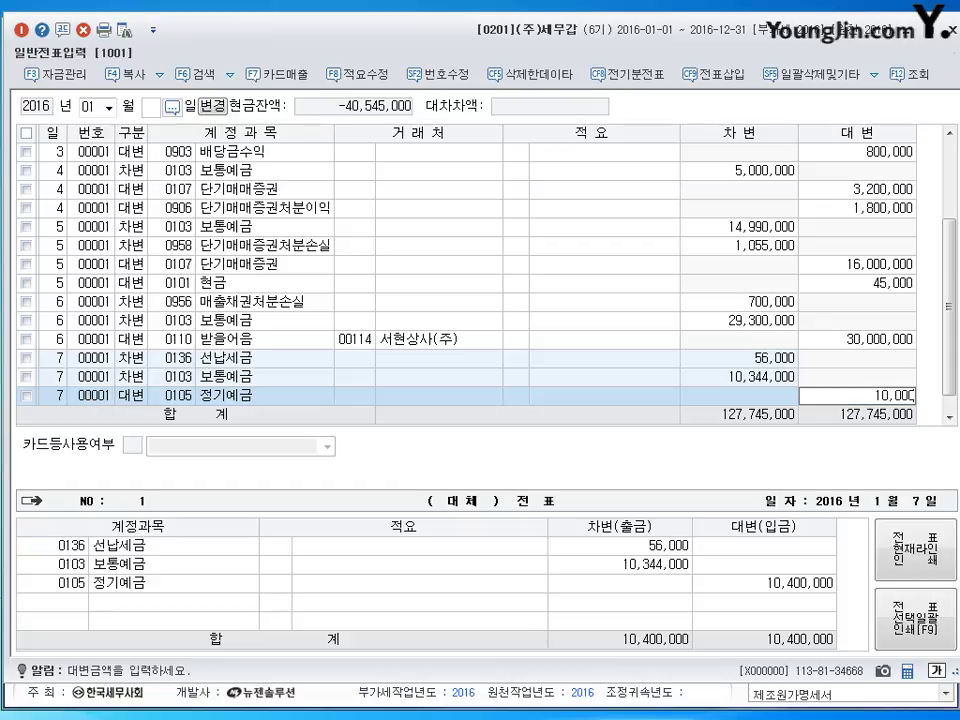
key(Return)
- Add a January 7 credit line for account 0901 이자수익, accepting the balancing amount of 400,000 without partner or description
text(4)
key(Return)
text(901)
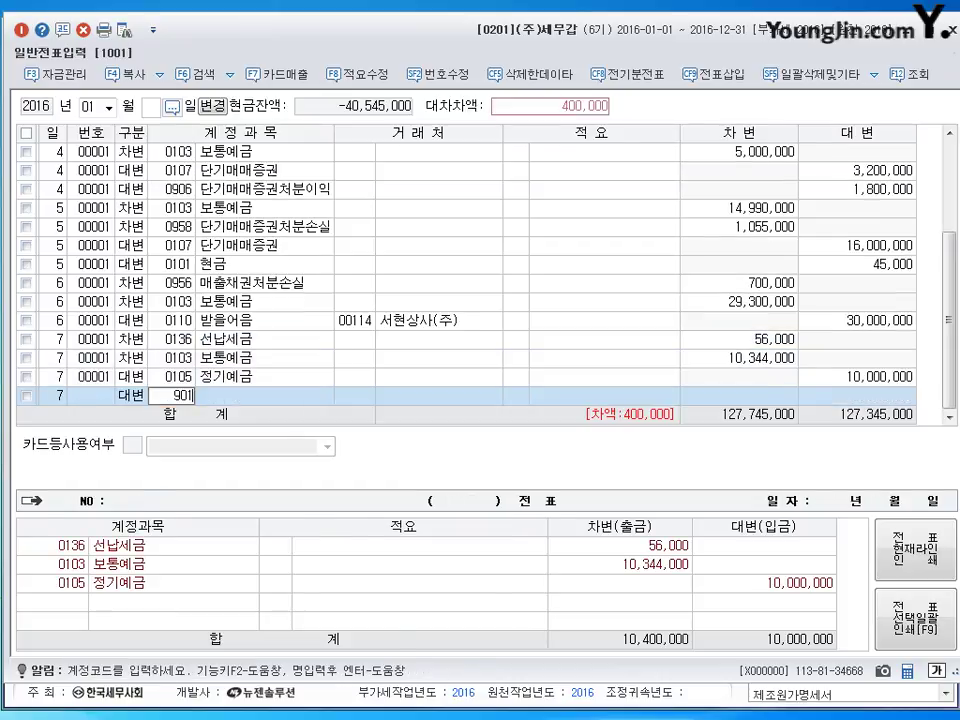
key(Return)
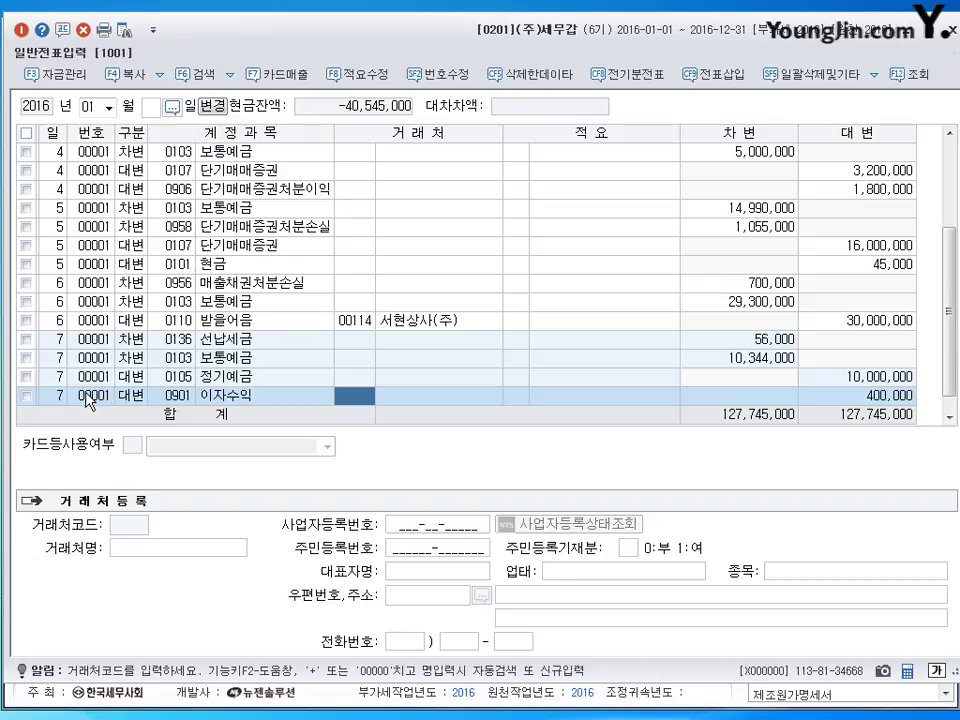
key(Return)
- Enter a January 8 debit line for account 0136 선납세금 with amount 14,000, without partner or description
text(8)
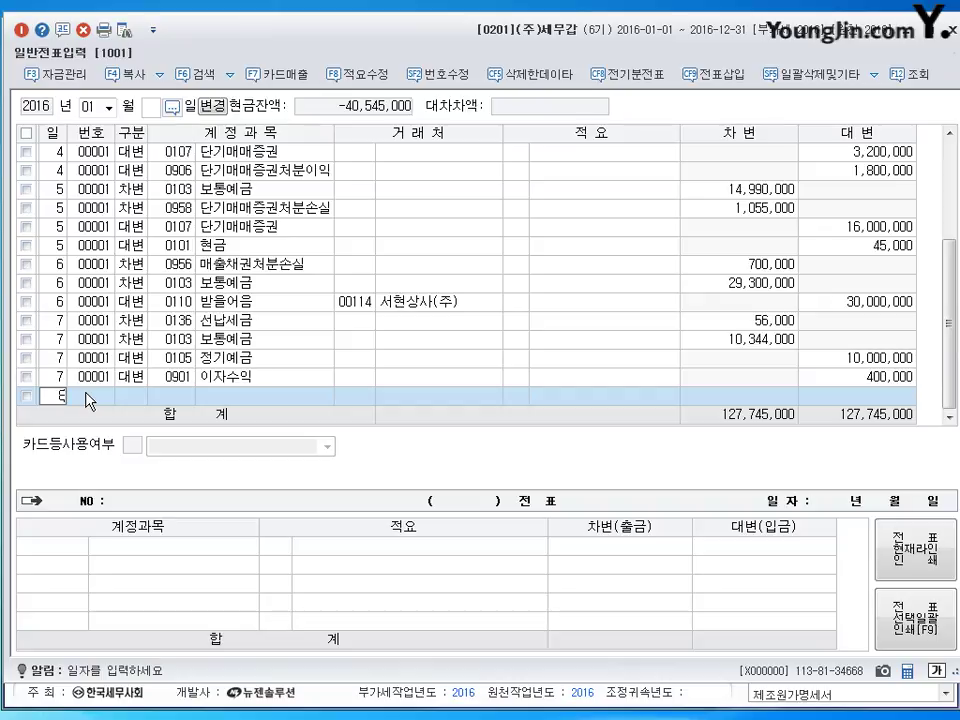
key(Return)
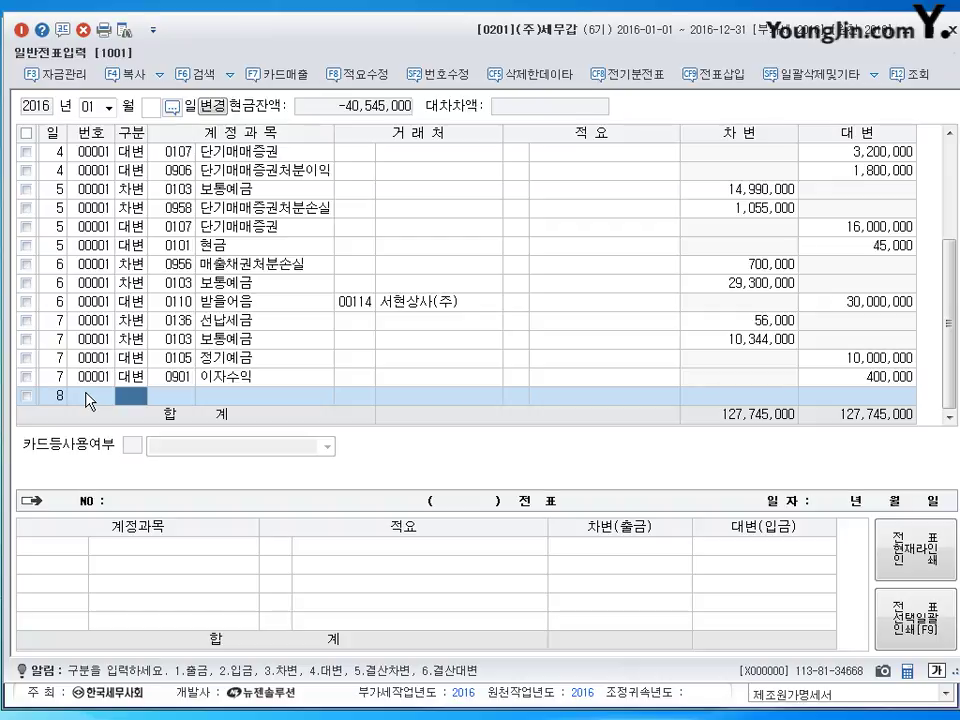
text(3)
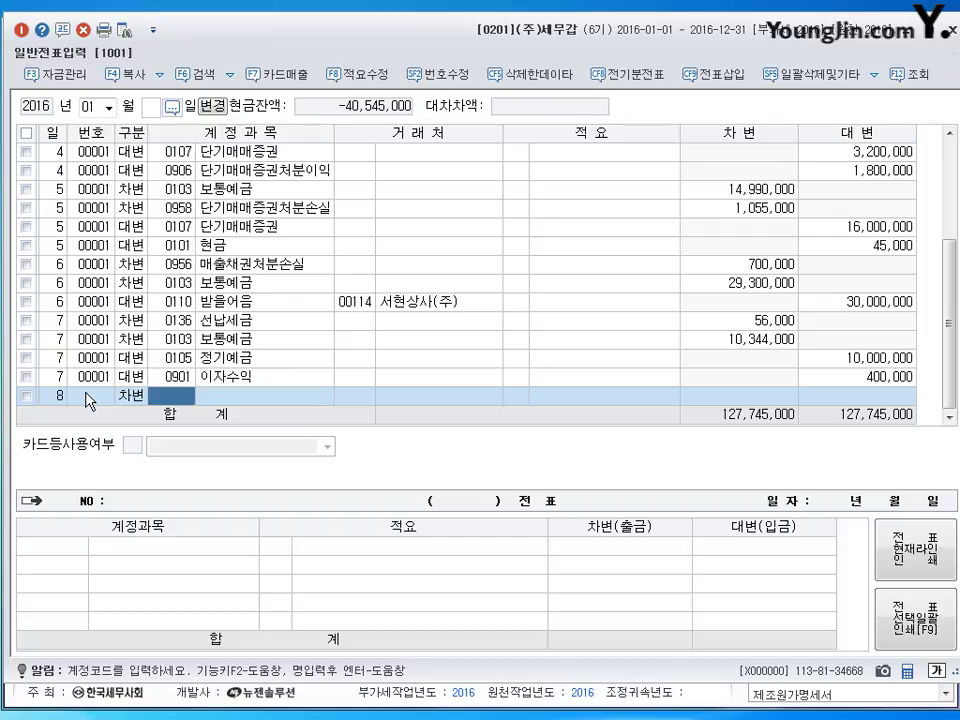
text(136)
key(Return)
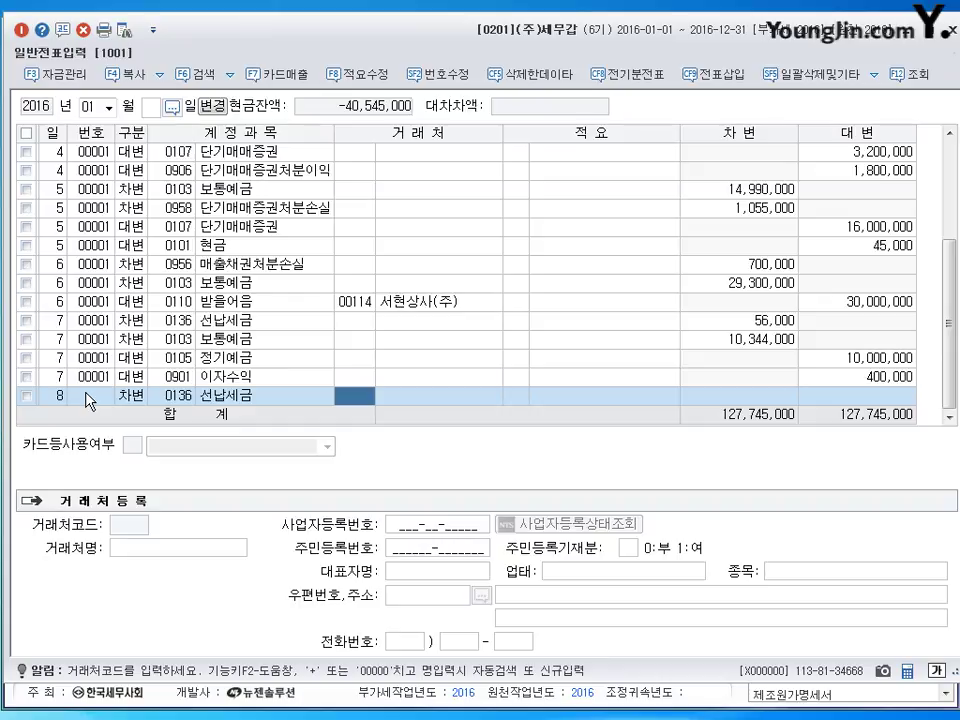
key(Return)
key(Return)
text(140000)
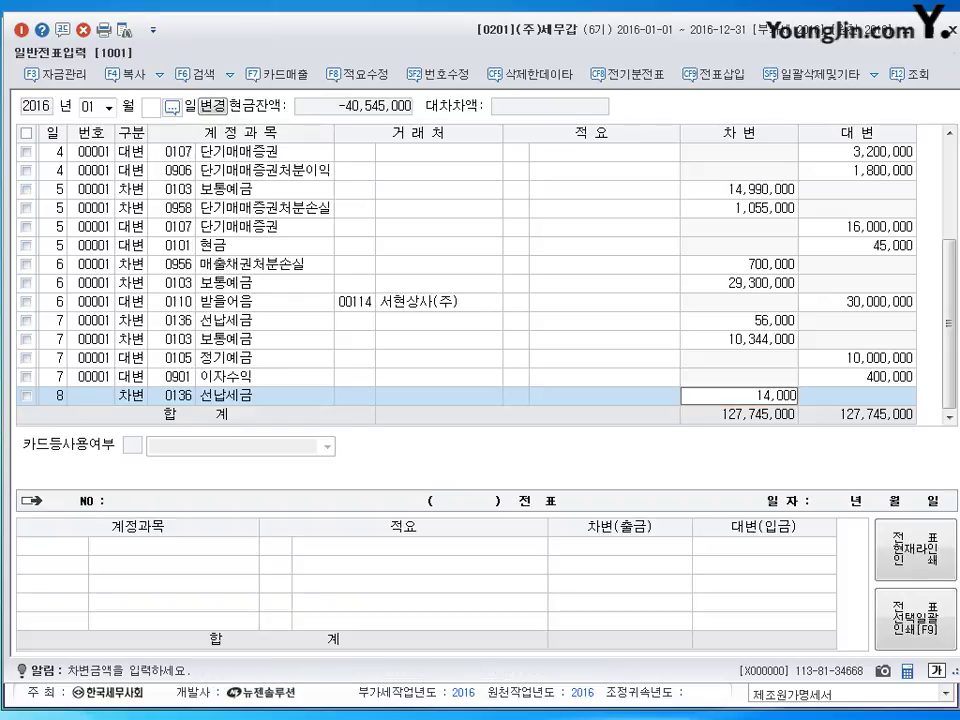
key(Return)
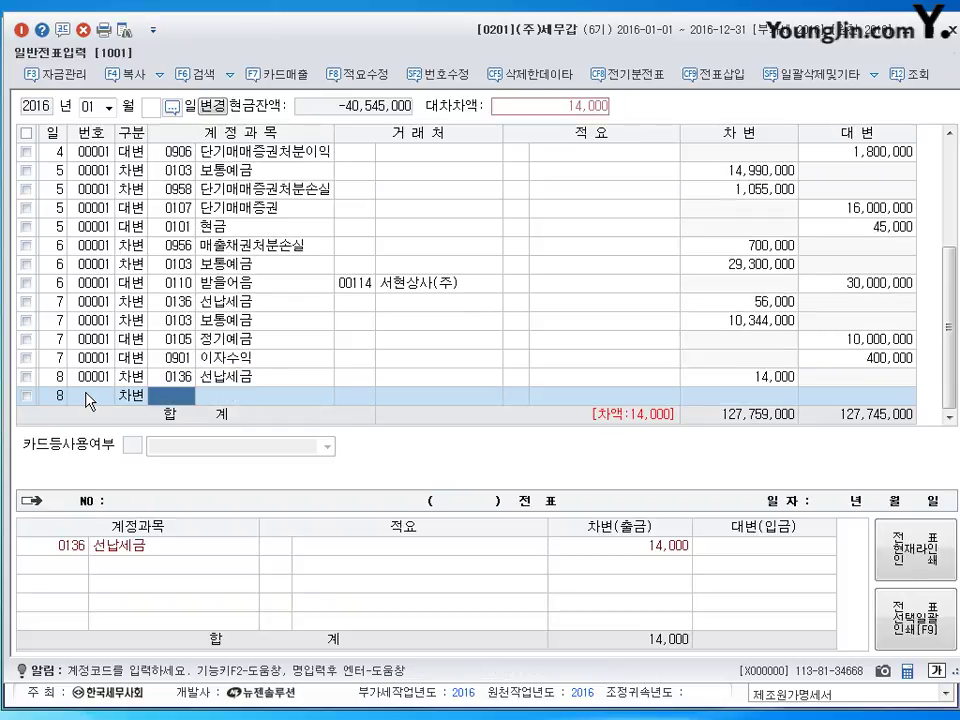
- Add a January 8 debit line for account 0103 보통예금 with amount 86,000, without partner or description
text(103)
key(Return)
key(Return)
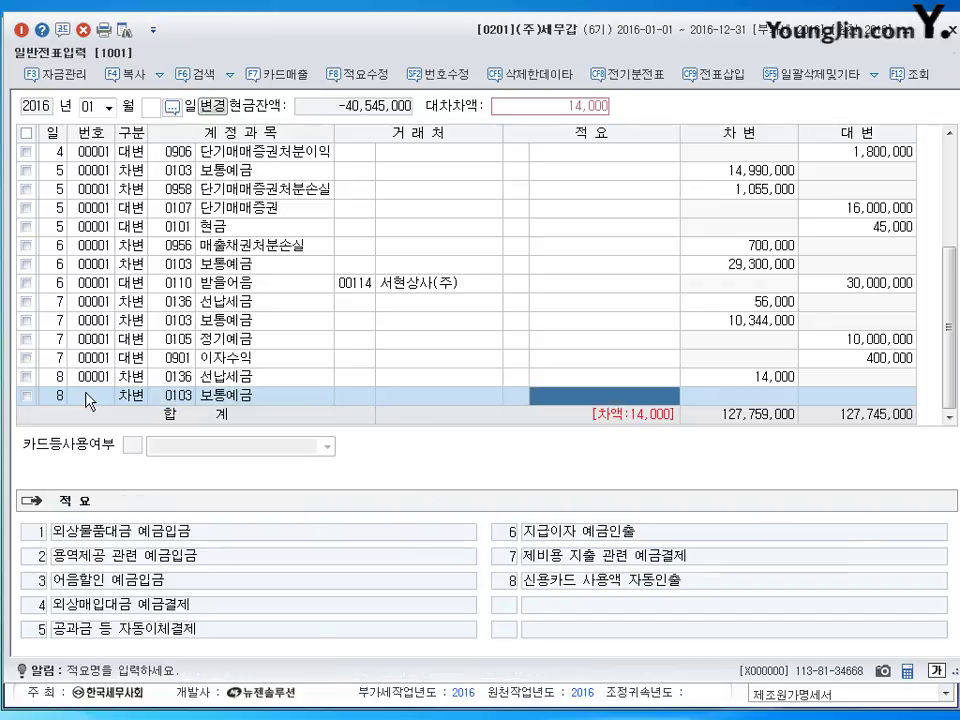
key(Return)
text(860000)
key(Return)
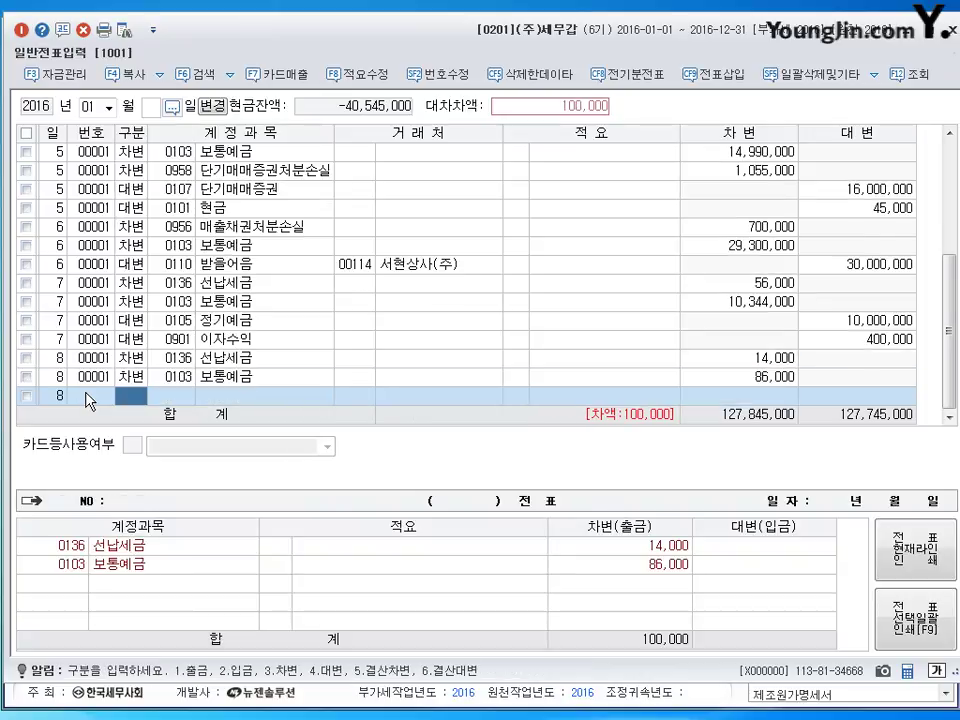
- Add a January 8 credit line for account 0901 이자수익, accepting the balancing amount of 100,000 without partner or description
text(4)
text(901)
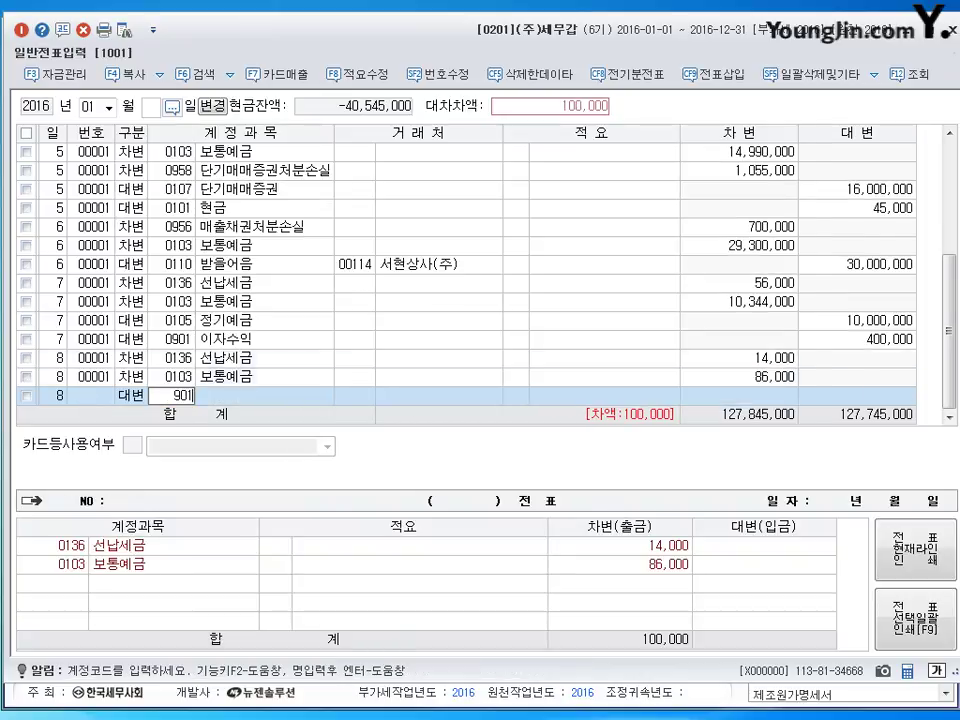
key(Return)
key(Return)
key(Return)
key(Return)
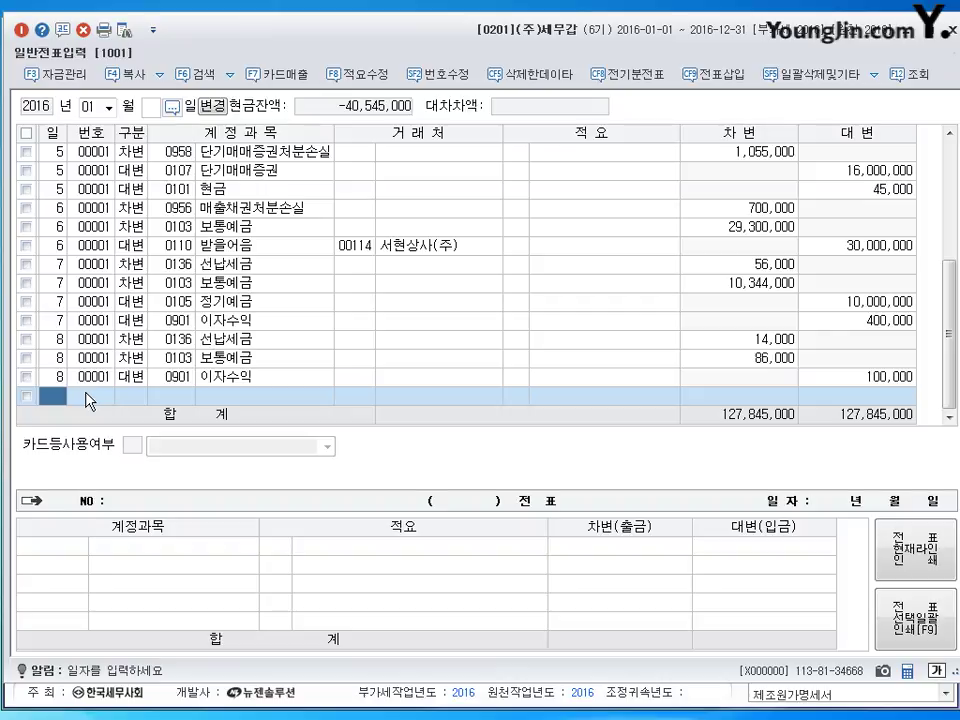
- Enter a January 9 debit line for account 0812 여비교통비 with amount 870,000, without partner or description
text(9)
key(Return)
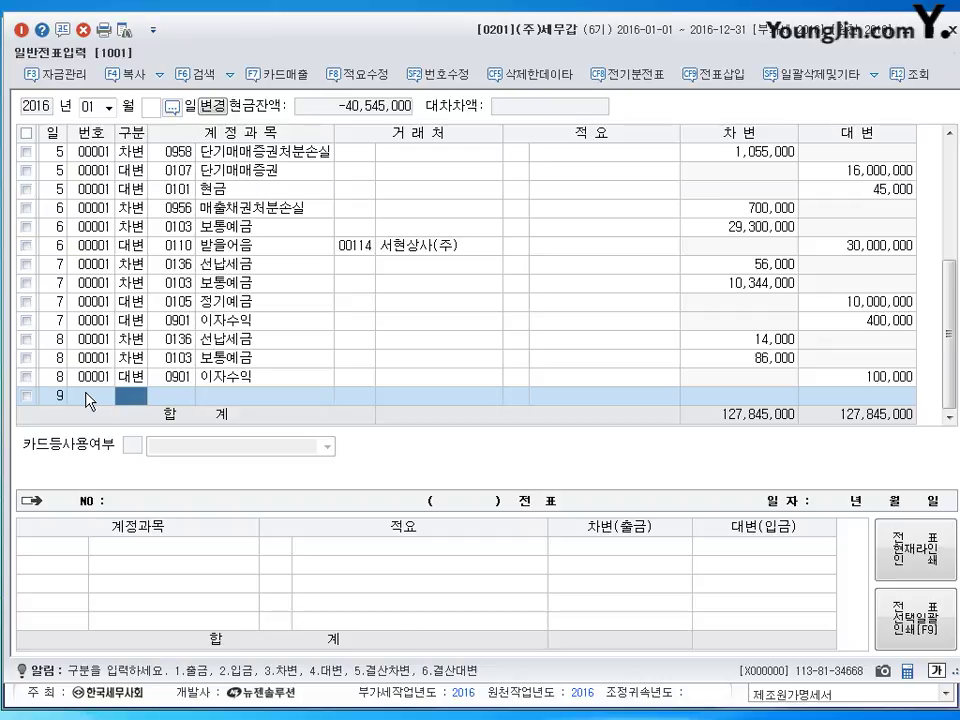
text(3)
key(Return)
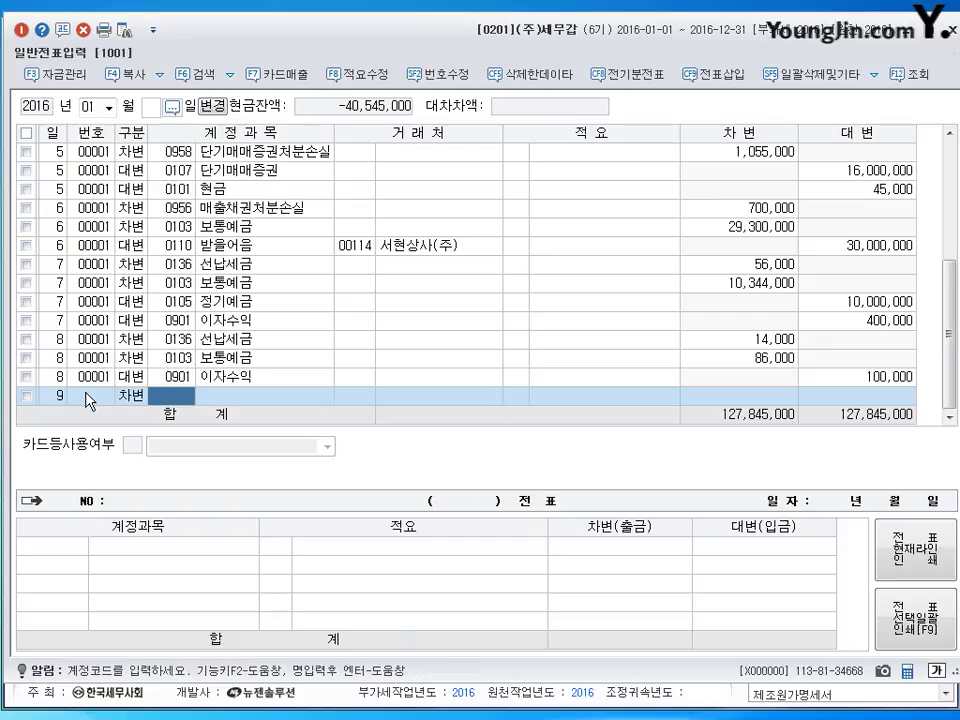
text(812)
key(Return)
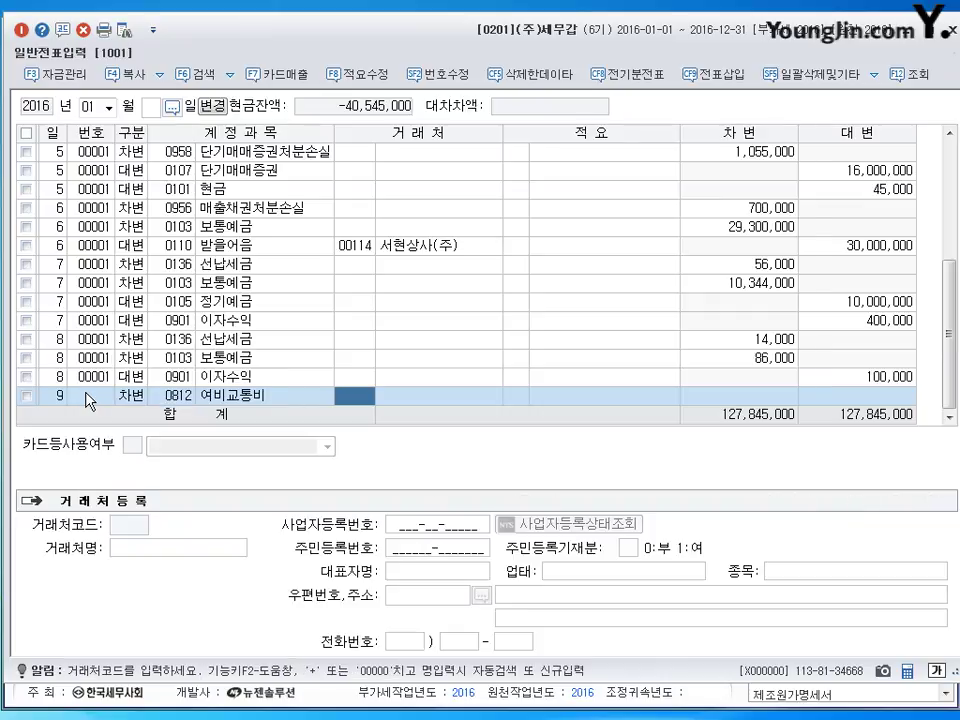
key(Return)
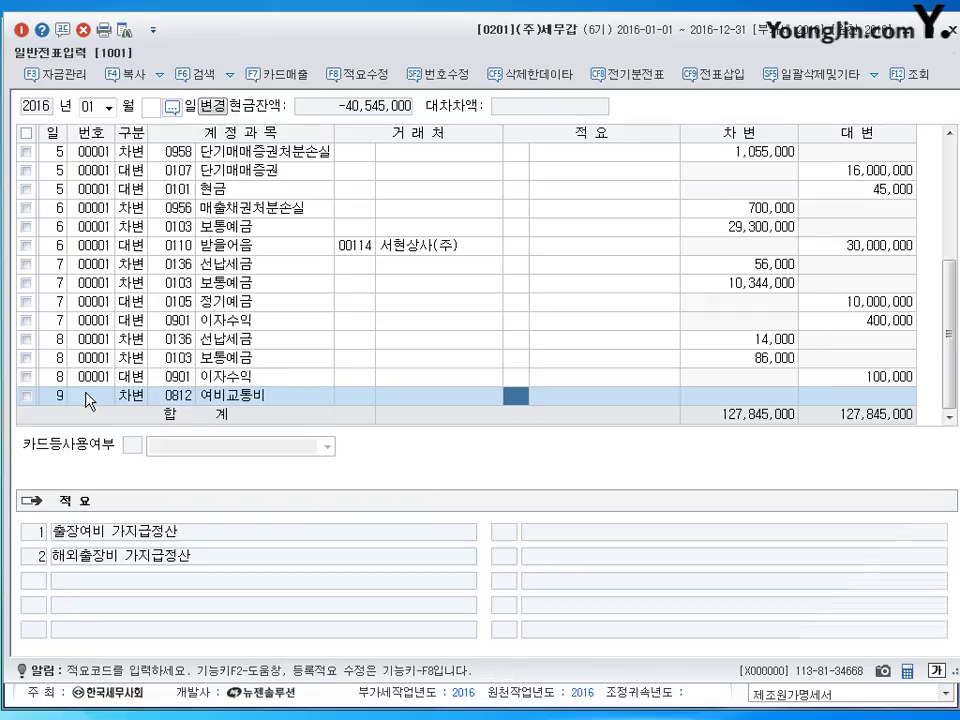
key(Return)
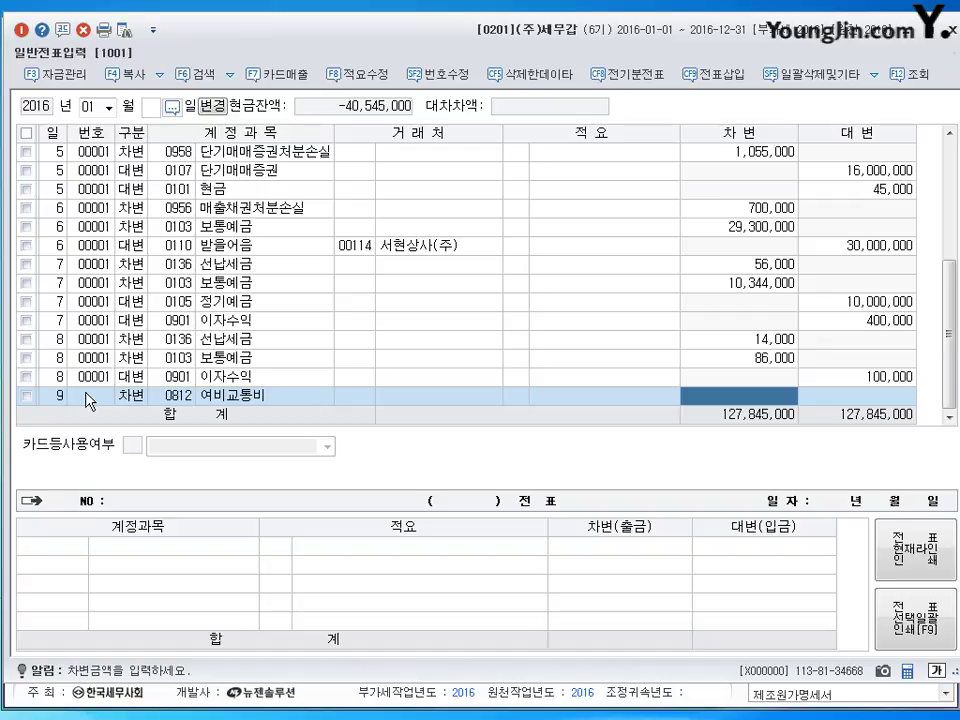
text(8700000)
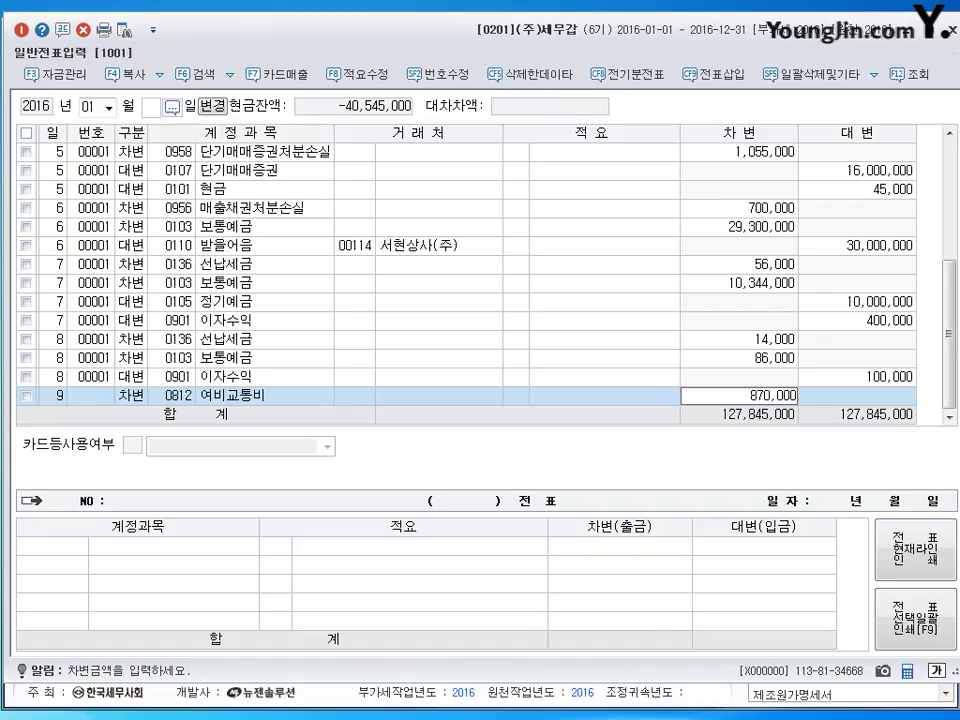
key(Return)
- Add a January 9 debit line for account 0101 현금 with amount 30,000, without partner or description
text(103)
key(Return)
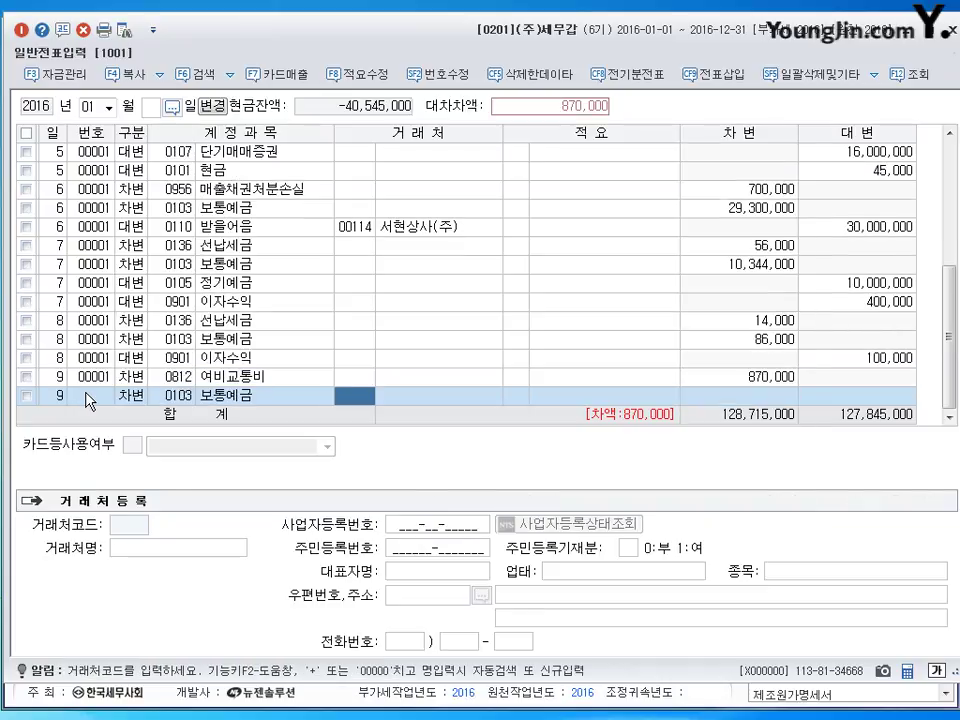
key(shift+Tab)
text(101)
key(Return)
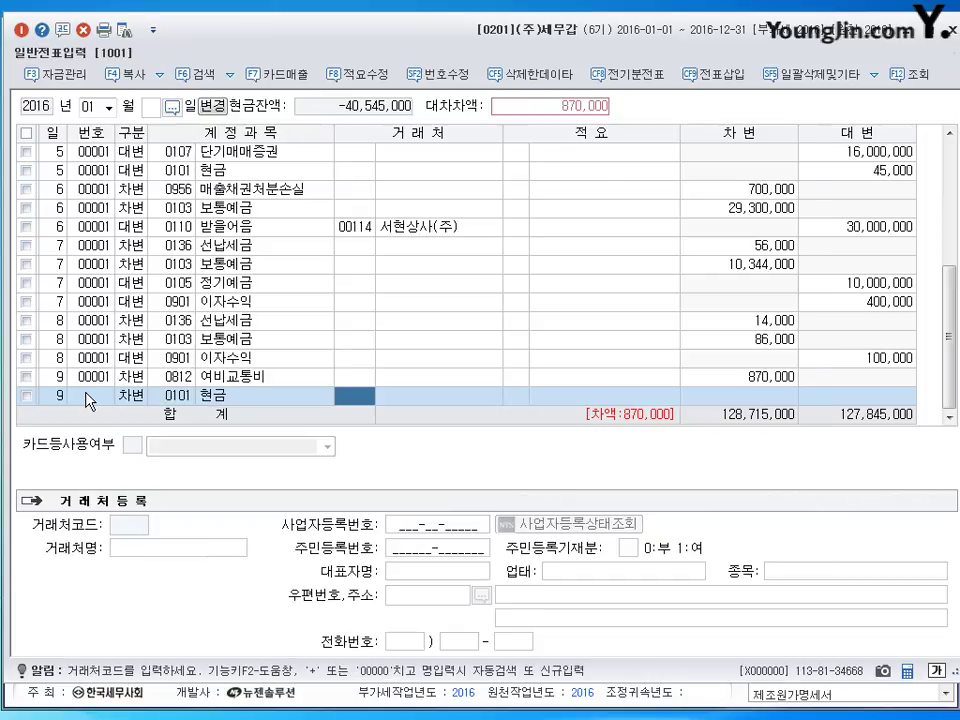
key(Return)
key(Return)
text(300000)
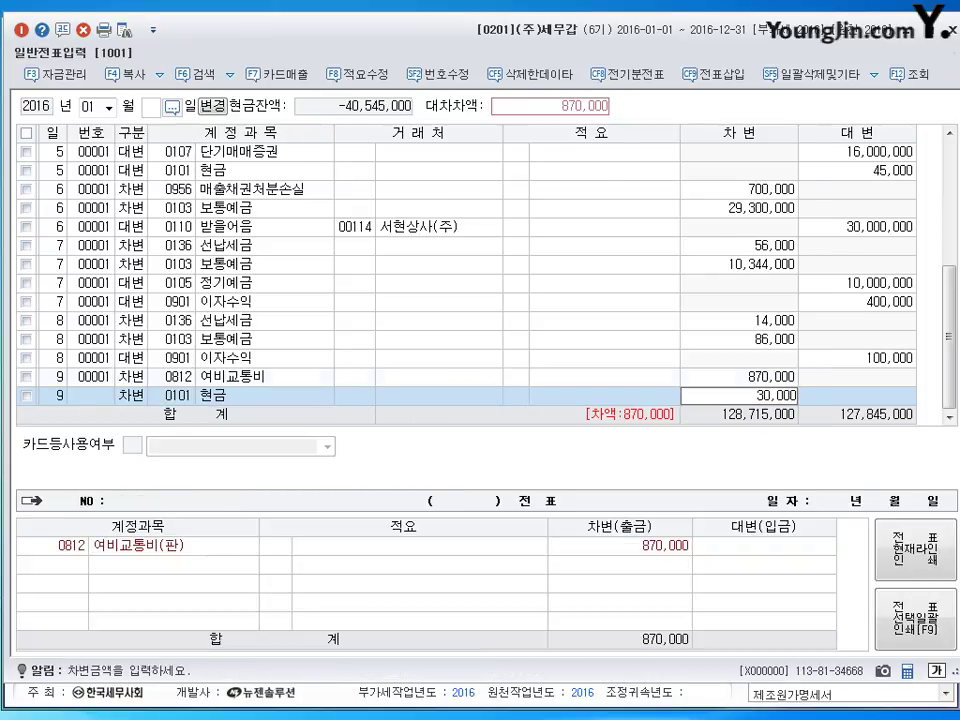
key(Return)
- Add a January 9 credit line for account 0134 가지급금, accepting the balancing amount of 900,000 without partner or description
text(9)
key(Return)
text(4)
key(Return)
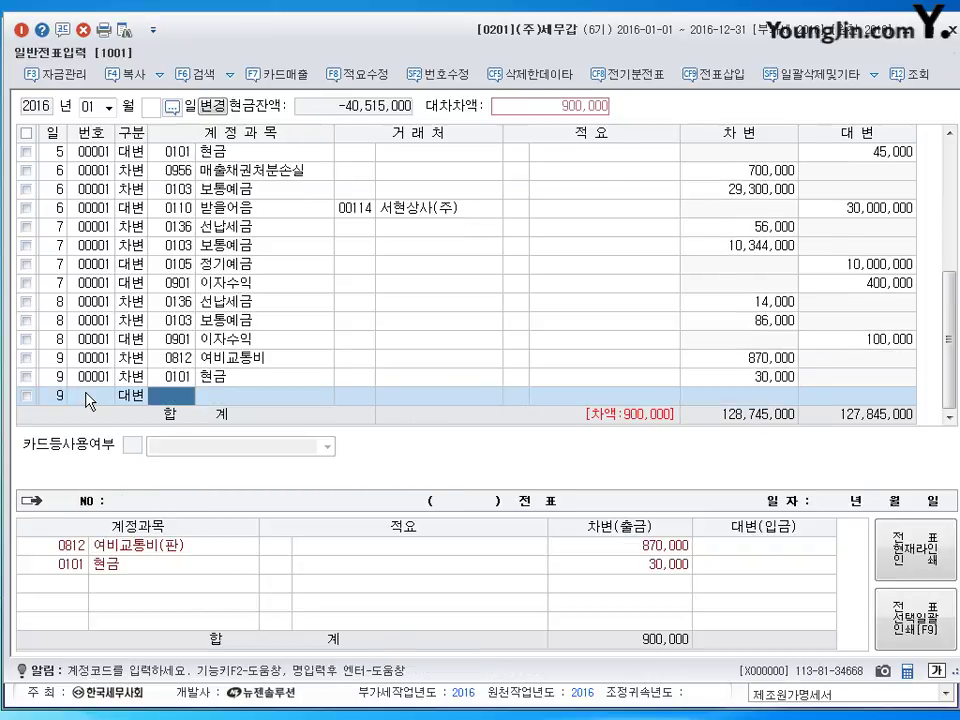
text(134)
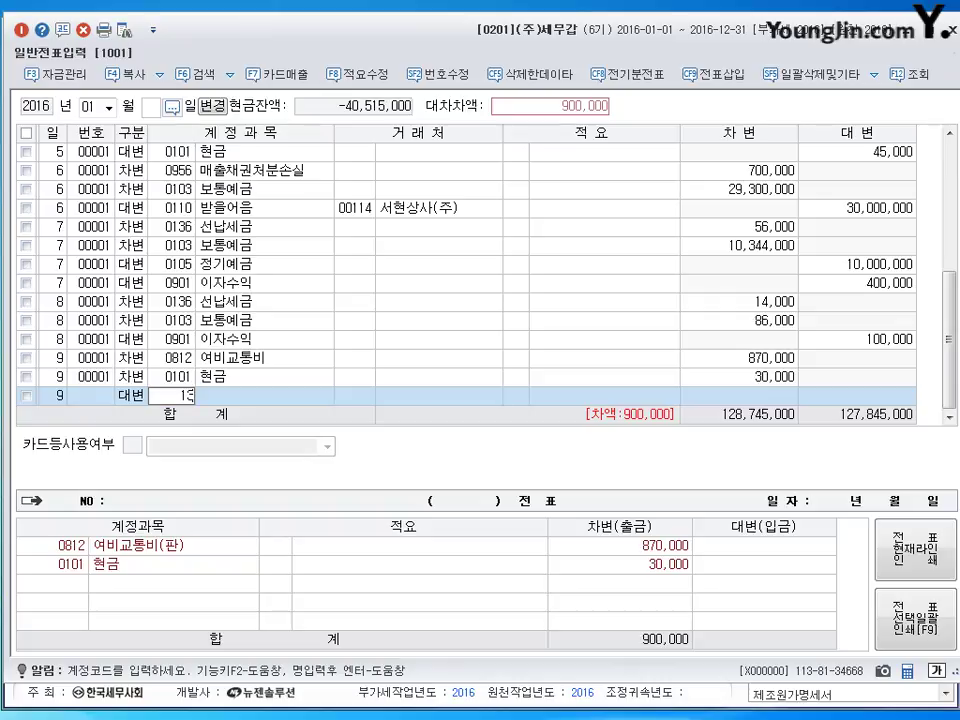
key(Return)
key(Return)
key(Return)
key(Return)
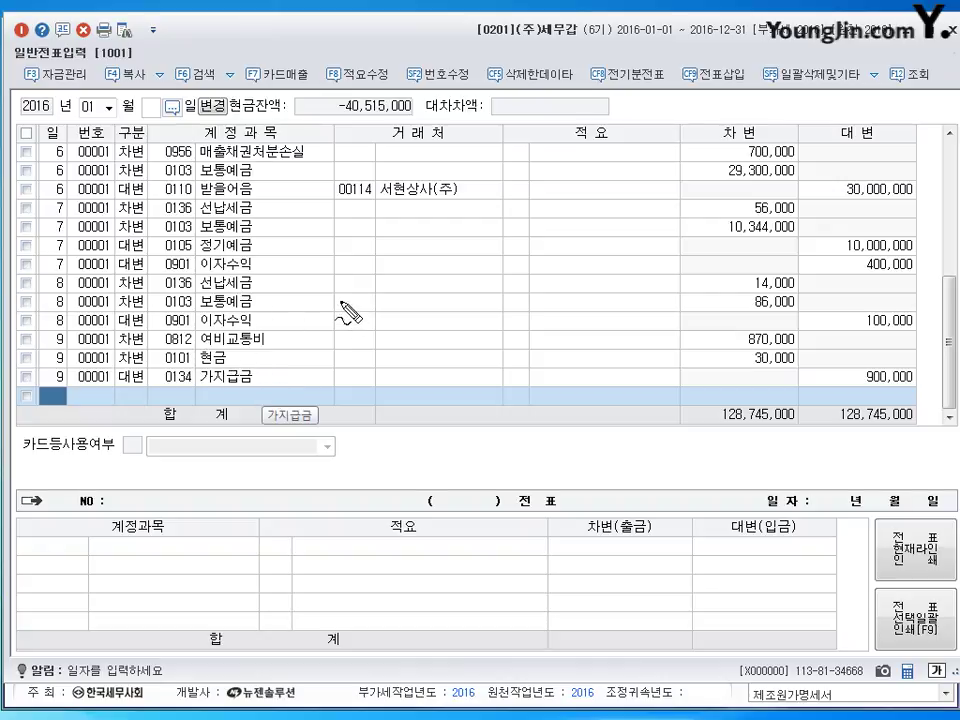
mouse_move(332, 311)
mouse_down()
mouse_move(324, 318)
mouse_move(343, 336)
mouse_move(350, 322)
mouse_move(388, 323)
mouse_move(392, 336)
mouse_move(436, 321)
mouse_move(458, 332)
mouse_move(448, 340)
mouse_move(462, 322)
mouse_move(482, 330)
mouse_move(470, 330)
mouse_up()
drag(487, 304, 488, 332)
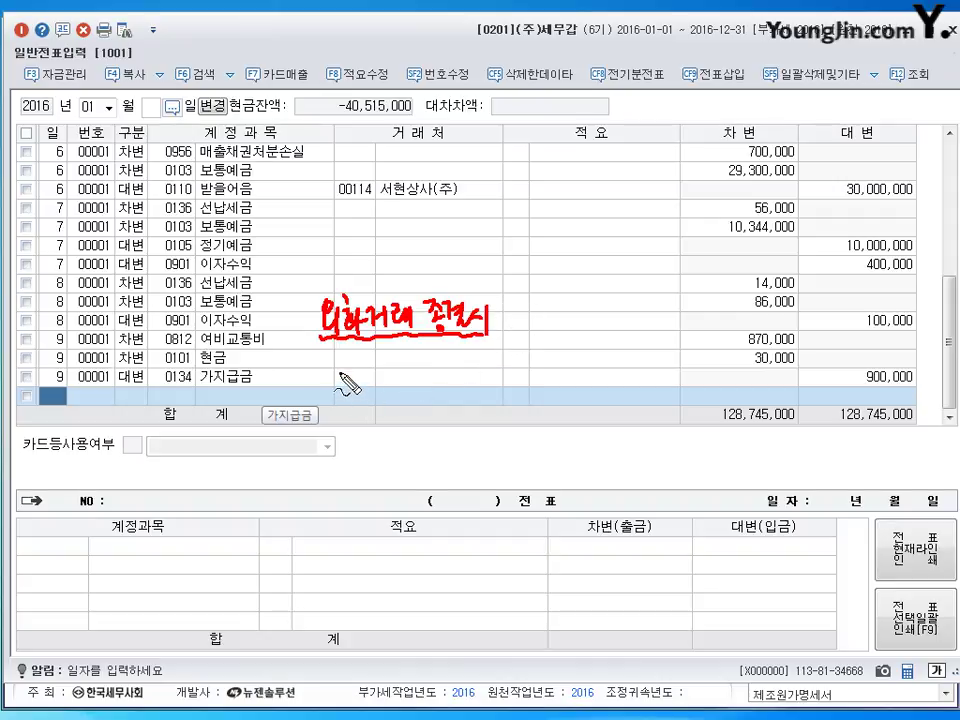
mouse_move(281, 364)
mouse_down()
mouse_move(296, 377)
mouse_move(289, 386)
mouse_move(336, 386)
mouse_move(348, 369)
mouse_move(403, 380)
mouse_move(408, 390)
mouse_move(437, 368)
mouse_move(489, 372)
mouse_move(477, 380)
mouse_move(512, 378)
mouse_move(522, 390)
mouse_move(530, 372)
mouse_move(533, 396)
mouse_move(570, 378)
mouse_move(588, 385)
mouse_move(593, 374)
mouse_move(601, 392)
mouse_move(608, 364)
mouse_up()
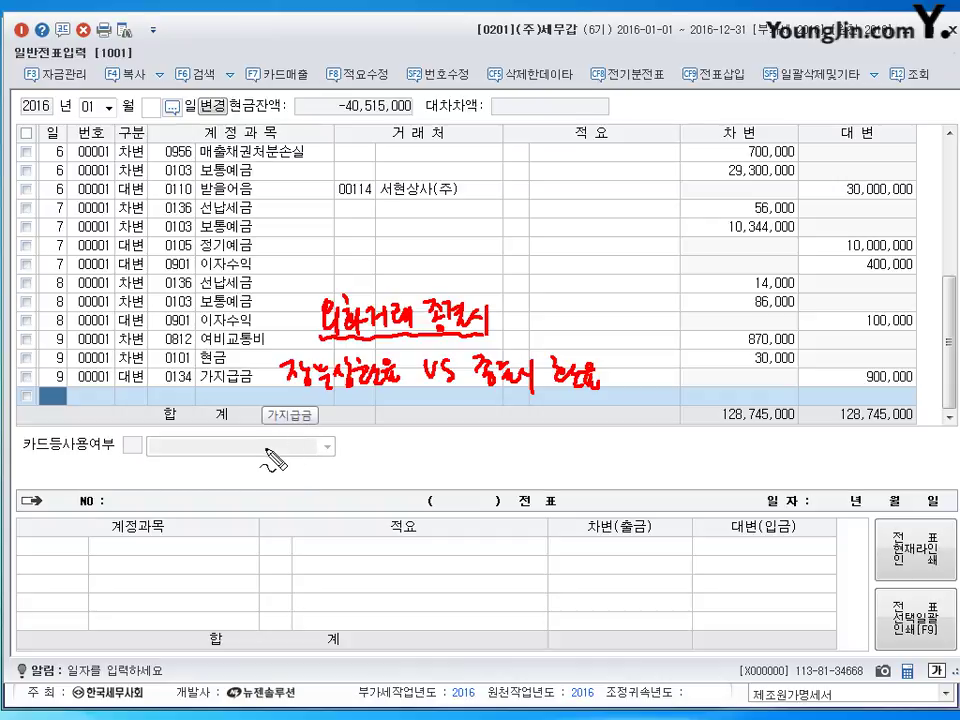
mouse_move(237, 455)
mouse_down()
mouse_move(242, 466)
mouse_move(272, 430)
mouse_move(274, 462)
mouse_move(296, 482)
mouse_up()
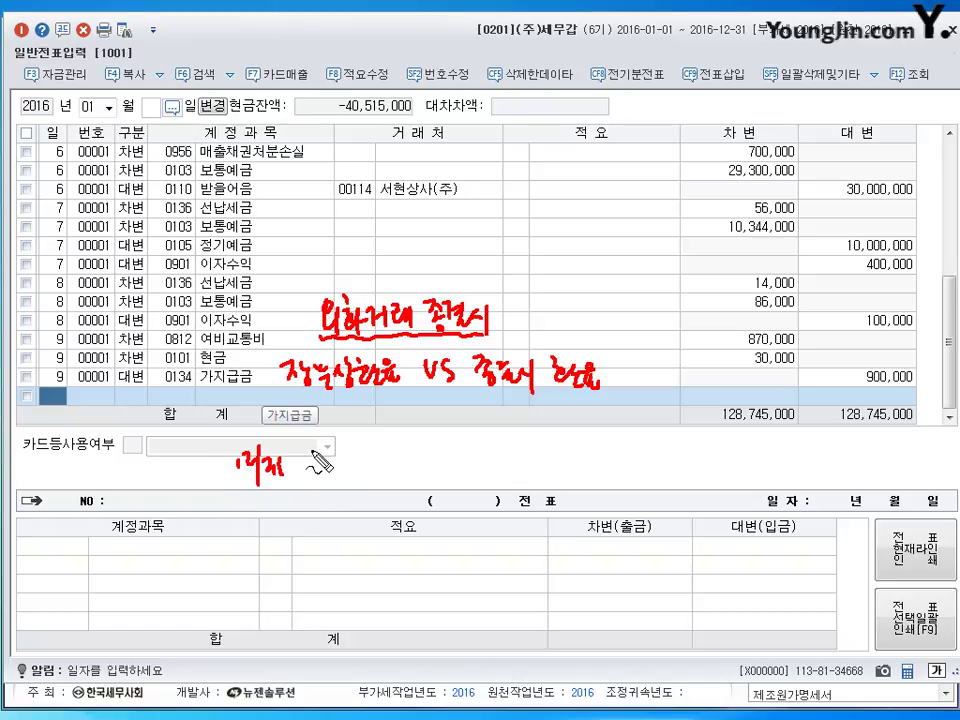
mouse_move(310, 440)
mouse_down()
mouse_move(318, 458)
mouse_move(371, 470)
mouse_move(402, 462)
mouse_up()
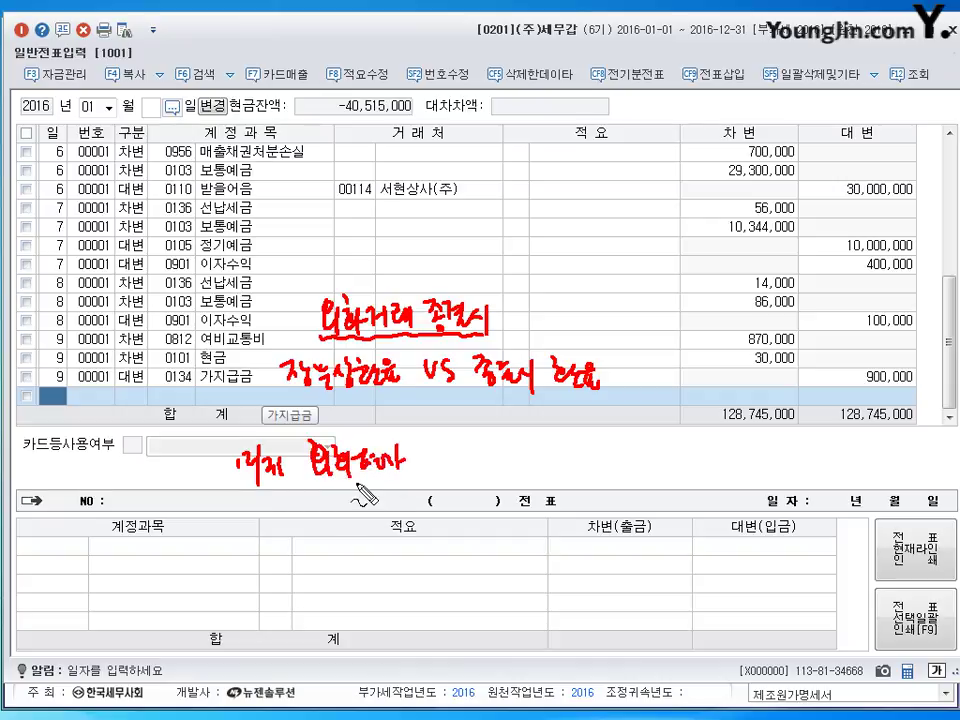
drag(312, 484, 405, 482)
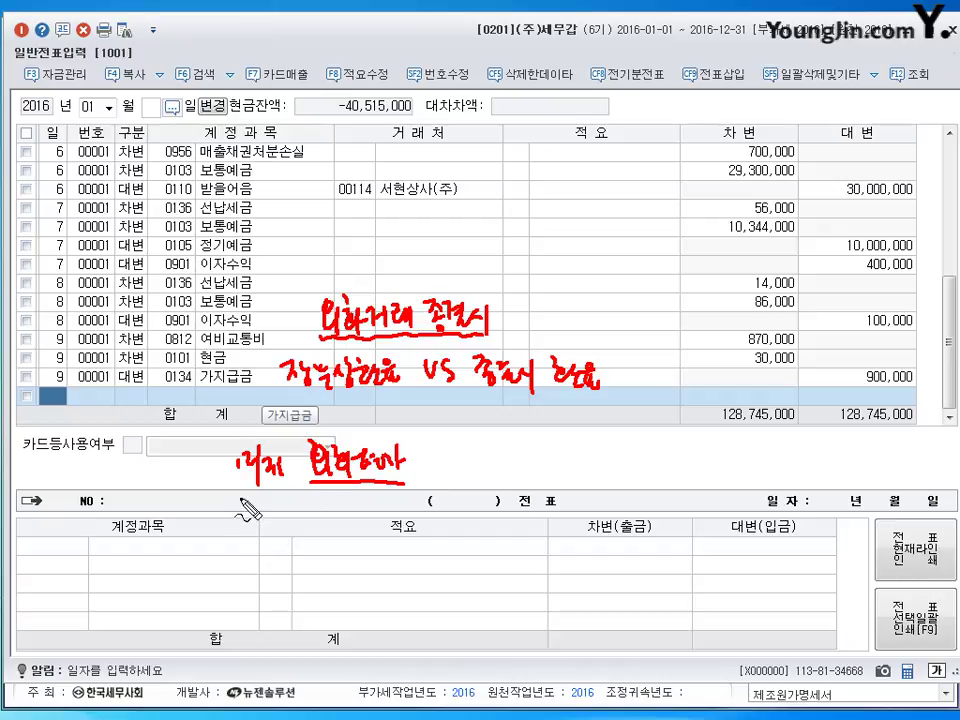
drag(231, 487, 268, 491)
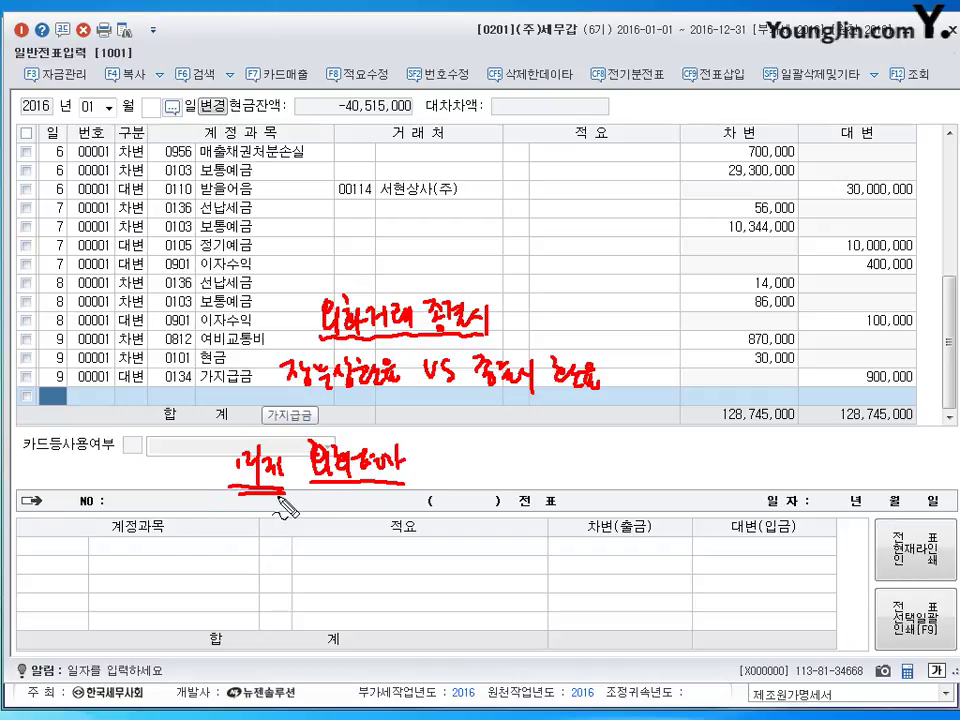
drag(415, 449, 417, 462)
click(417, 469)
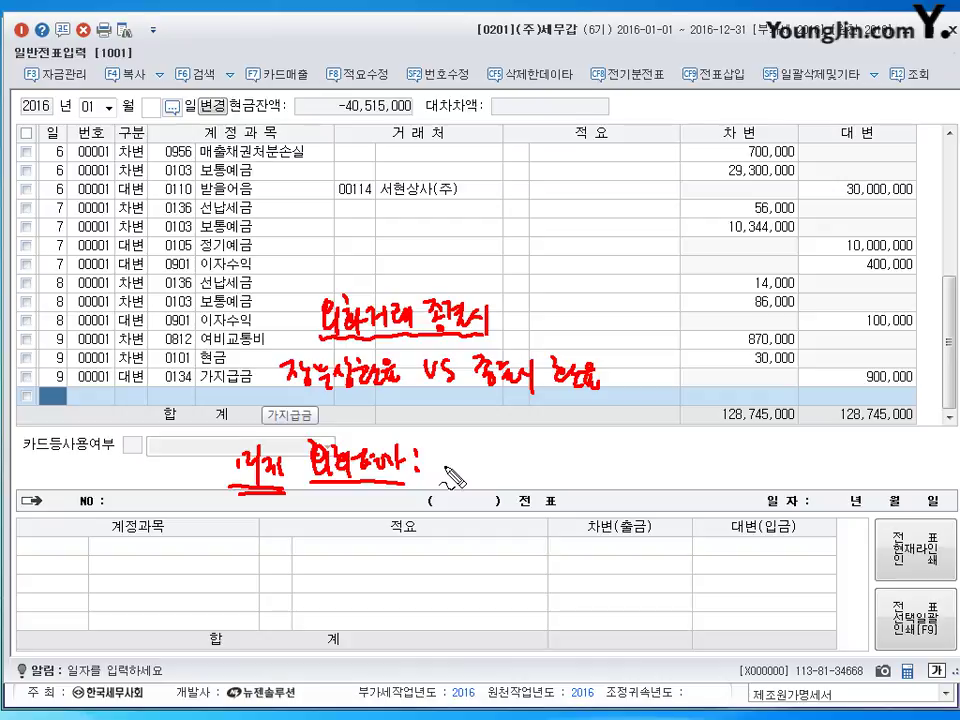
mouse_move(432, 460)
mouse_down()
mouse_move(444, 478)
mouse_move(476, 465)
mouse_move(489, 472)
mouse_up()
drag(506, 452, 503, 486)
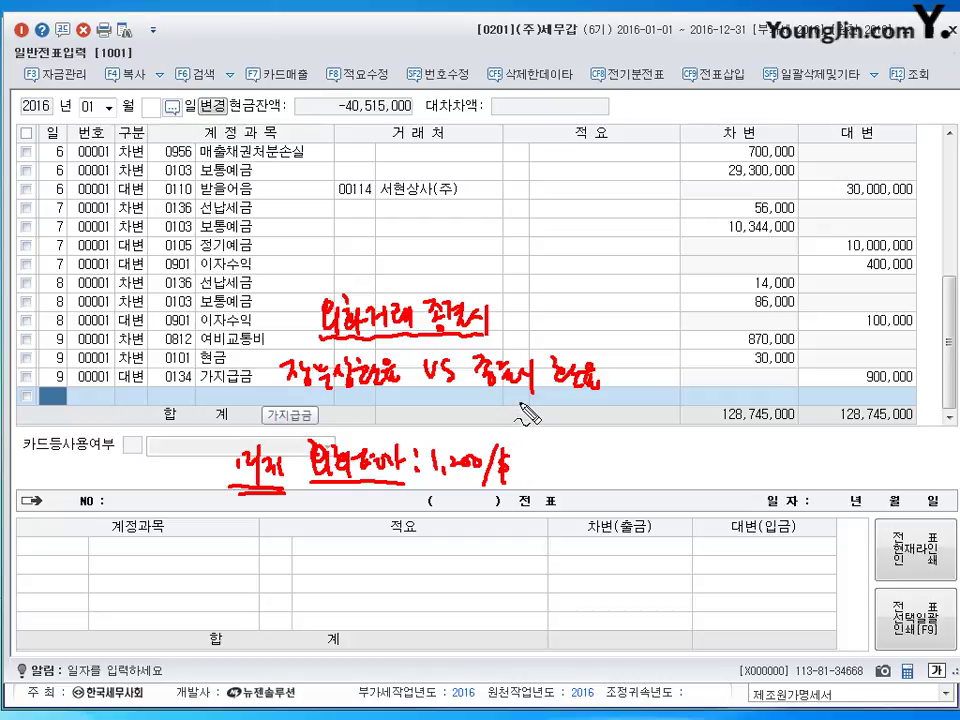
mouse_move(605, 407)
mouse_down()
mouse_move(502, 399)
mouse_move(621, 436)
mouse_move(624, 458)
mouse_up()
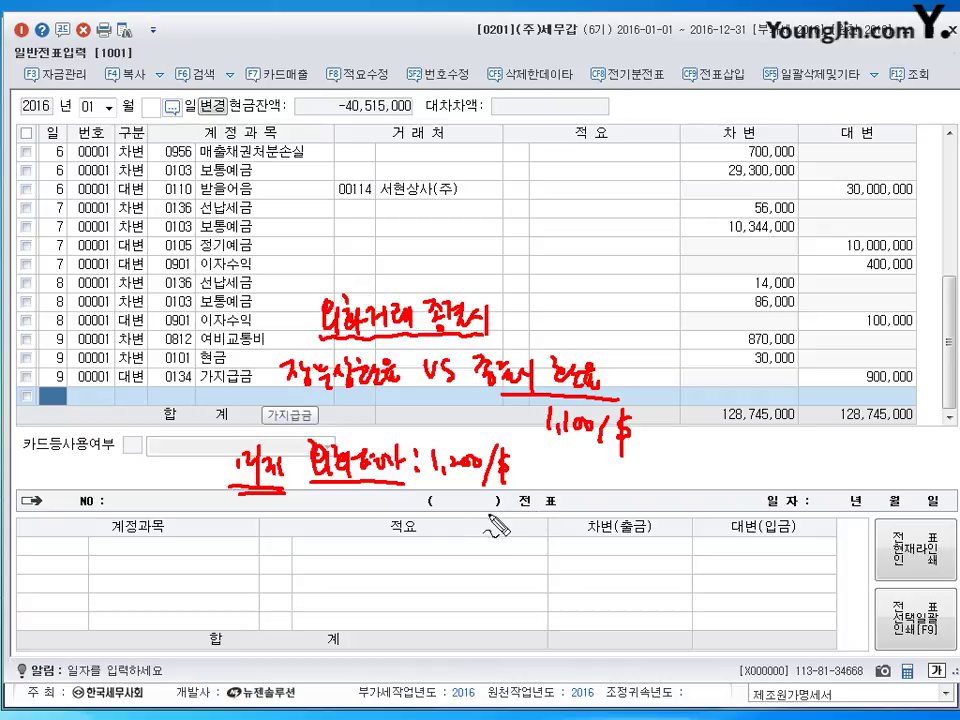
mouse_move(464, 483)
mouse_down()
mouse_move(566, 508)
mouse_move(563, 470)
mouse_up()
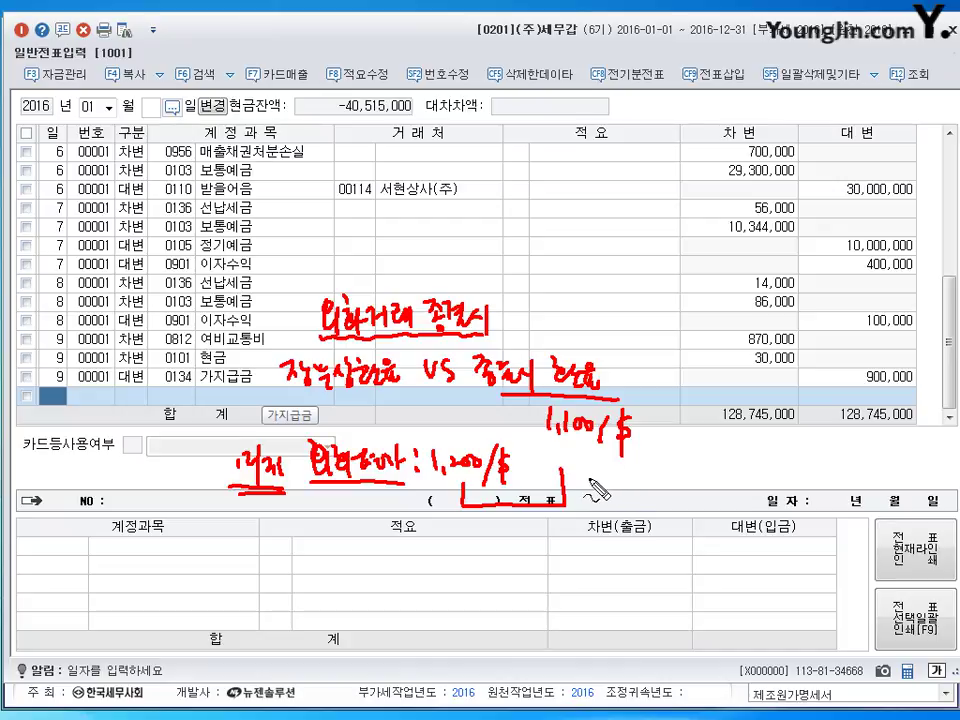
mouse_move(588, 472)
mouse_down()
mouse_move(588, 489)
mouse_move(612, 478)
mouse_move(590, 495)
mouse_move(612, 462)
mouse_up()
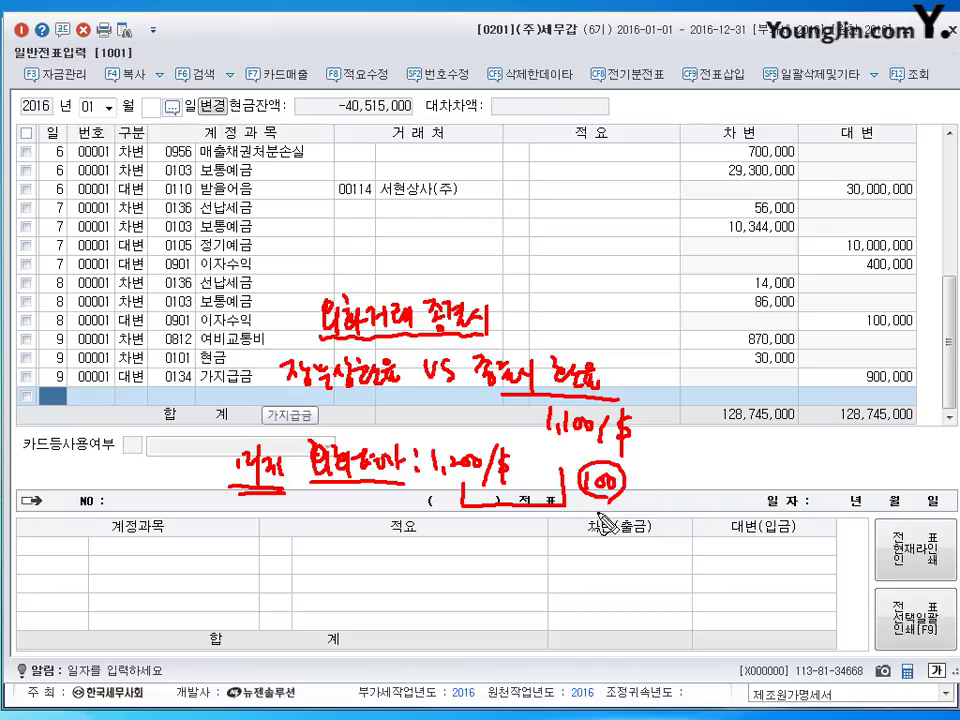
mouse_move(402, 268)
mouse_down()
mouse_move(406, 257)
mouse_move(433, 253)
mouse_move(435, 272)
mouse_move(458, 257)
mouse_move(460, 272)
mouse_move(484, 285)
mouse_move(491, 274)
mouse_move(510, 285)
mouse_up()
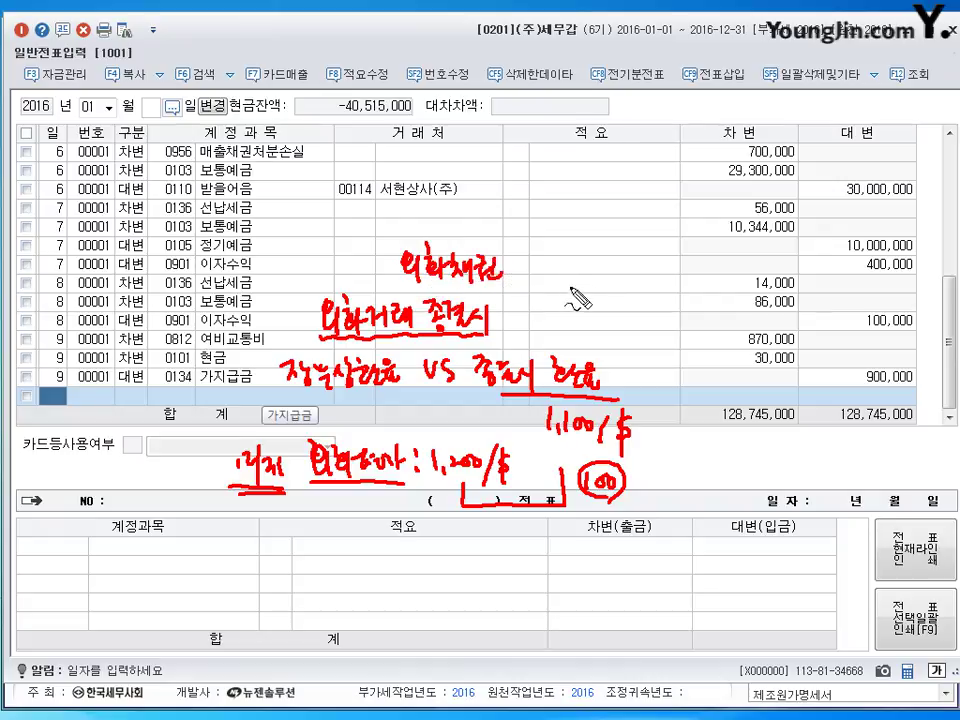
drag(546, 258, 546, 292)
drag(538, 282, 555, 281)
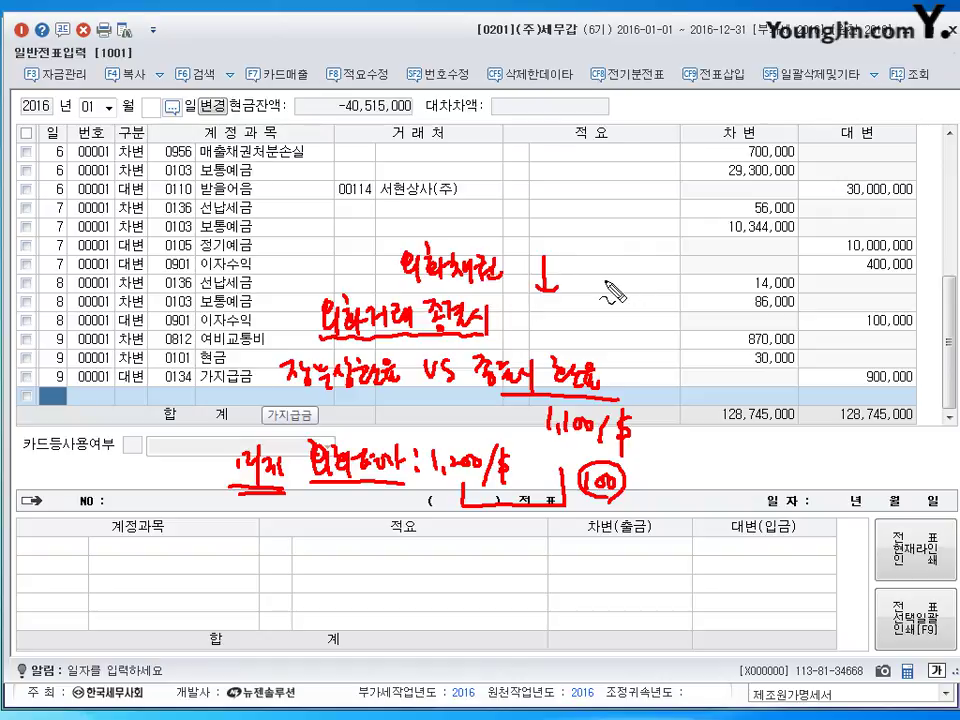
drag(611, 268, 613, 291)
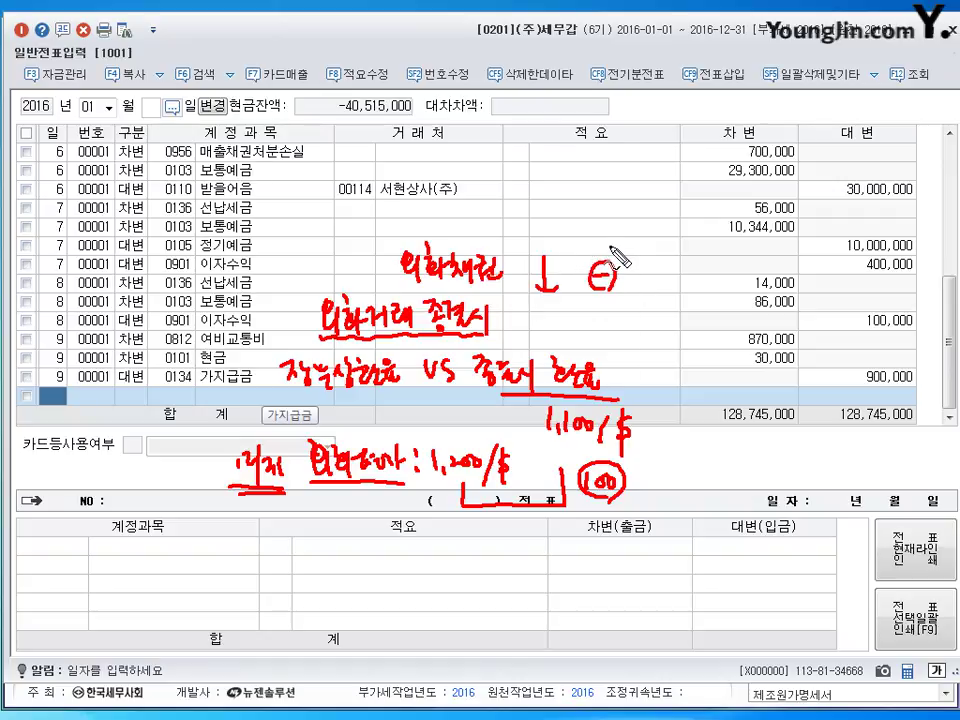
mouse_move(584, 232)
mouse_down()
mouse_move(616, 258)
mouse_move(653, 246)
mouse_move(660, 268)
mouse_up()
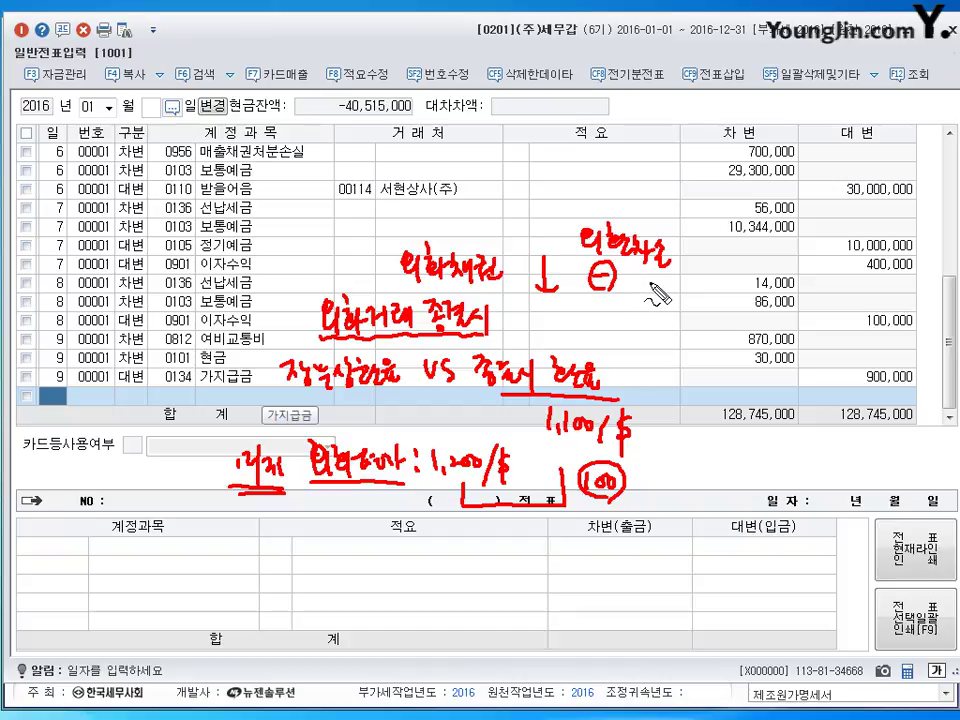
mouse_move(641, 300)
mouse_down()
mouse_move(642, 314)
mouse_move(651, 303)
mouse_move(690, 312)
mouse_move(674, 312)
mouse_up()
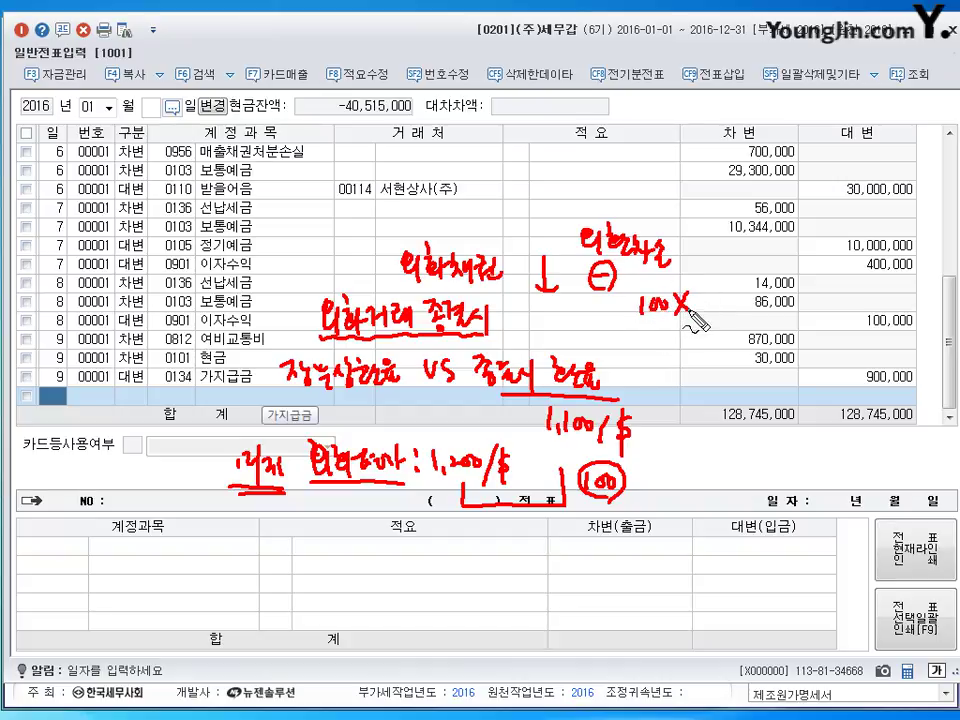
mouse_move(740, 297)
mouse_down()
mouse_move(733, 311)
mouse_move(780, 310)
mouse_up()
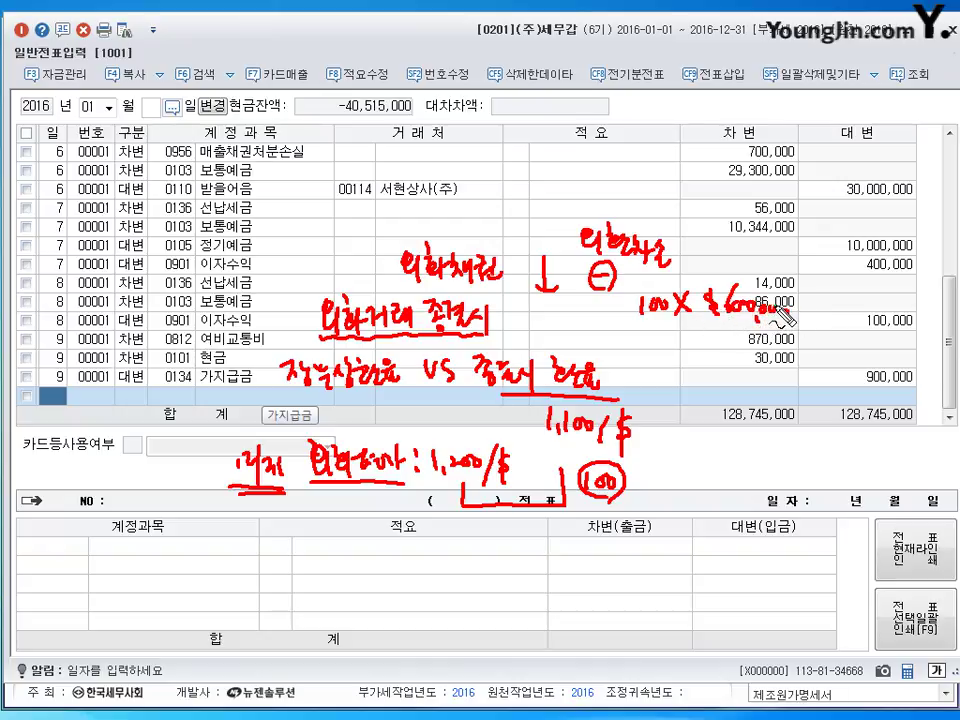
drag(637, 324, 752, 317)
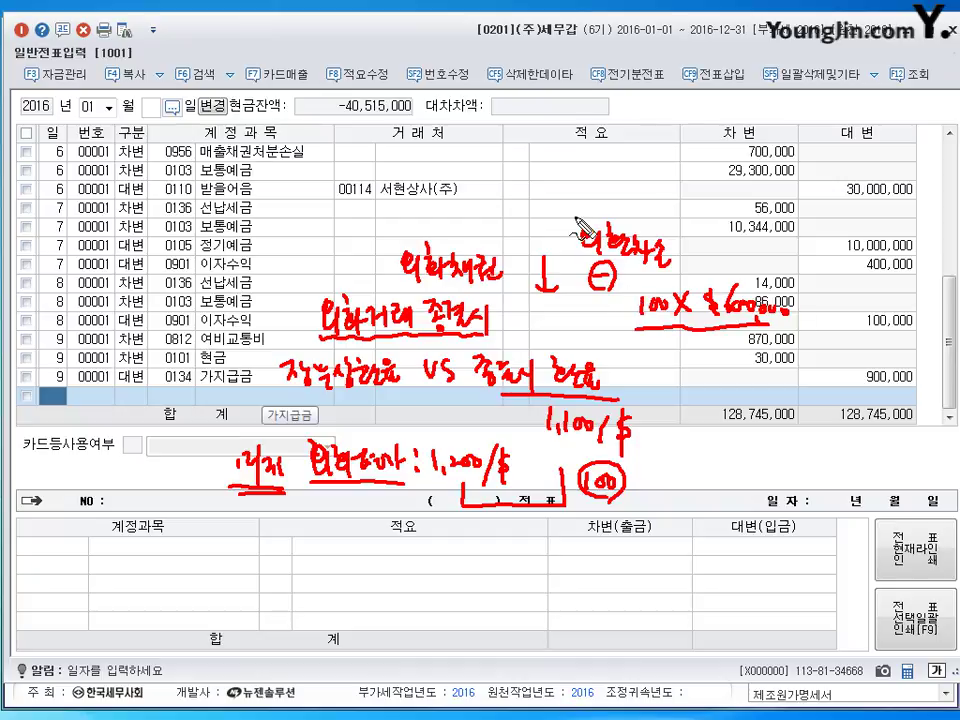
drag(565, 198, 576, 212)
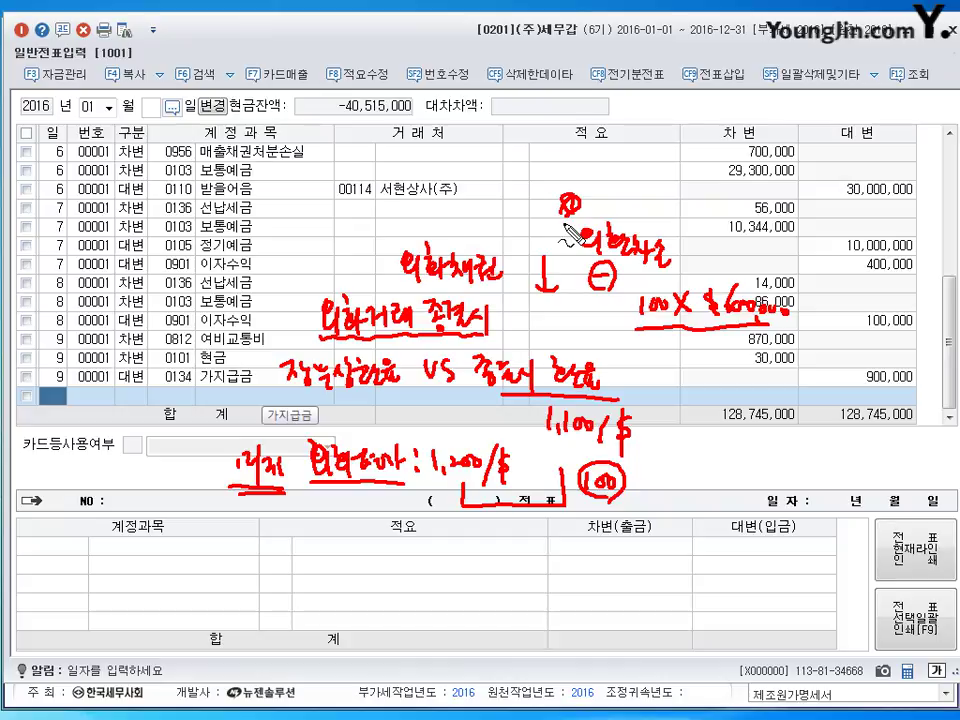
key(Escape)
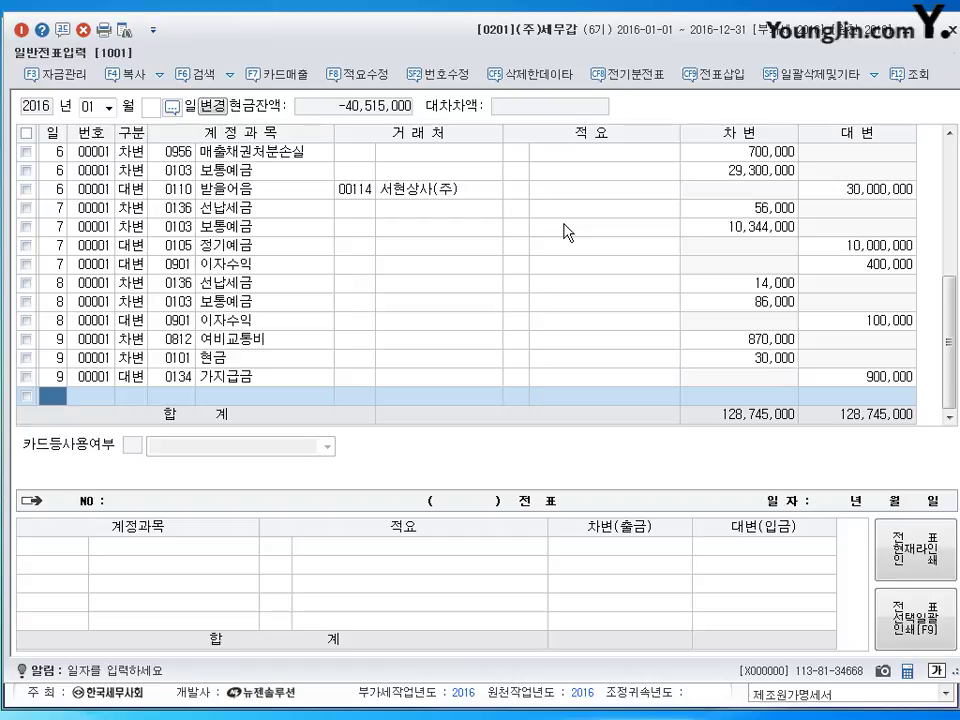
- Start a new voucher line dated January 10 below the January 9 entries
text(10)
key(Return)
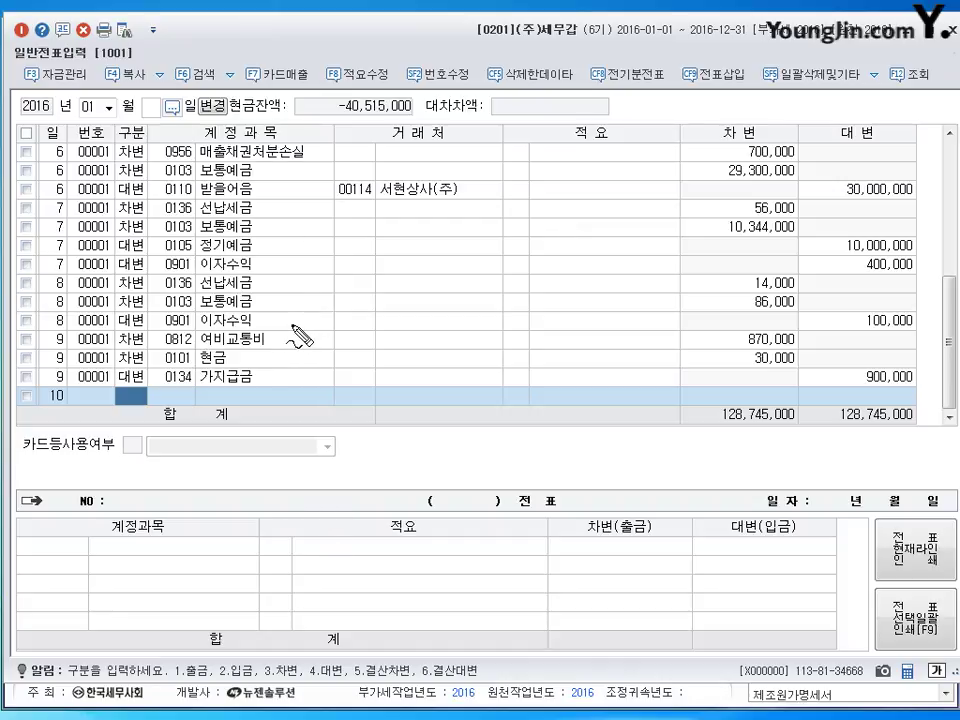
mouse_move(296, 320)
mouse_down()
mouse_move(320, 338)
mouse_move(364, 334)
mouse_move(348, 338)
mouse_up()
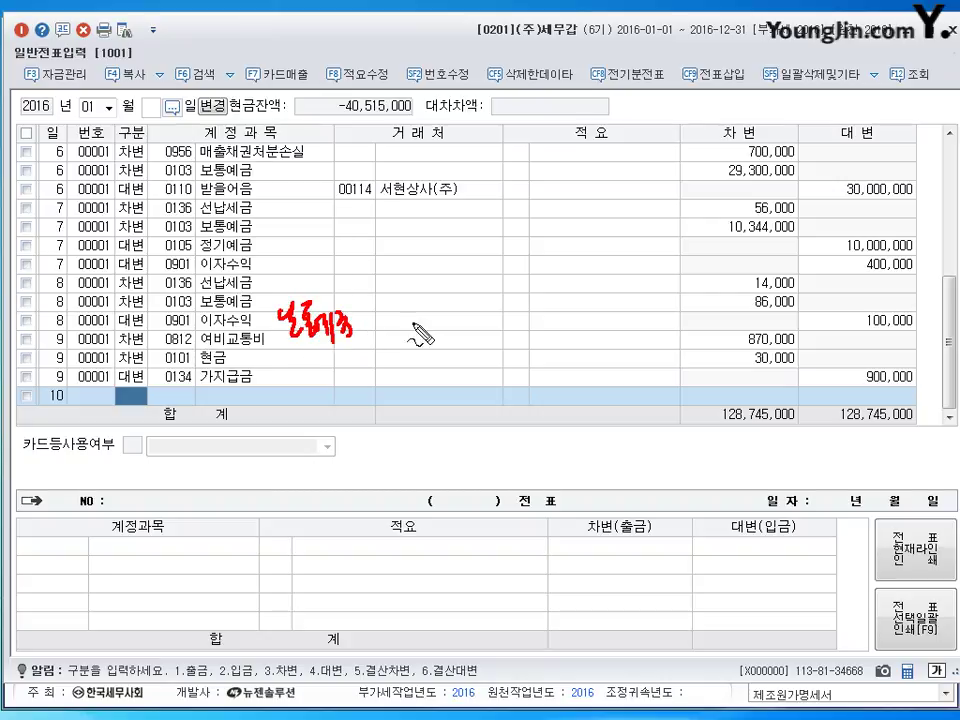
mouse_move(471, 300)
mouse_down()
mouse_move(473, 345)
mouse_move(568, 328)
mouse_move(592, 338)
mouse_up()
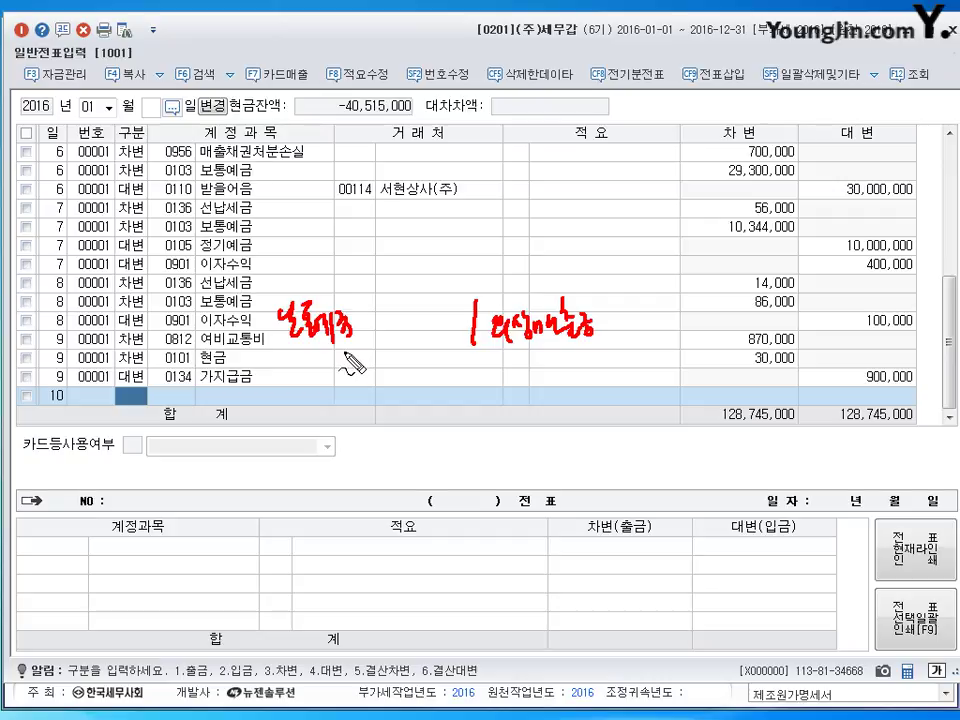
mouse_move(286, 366)
mouse_down()
mouse_move(274, 372)
mouse_move(306, 374)
mouse_move(318, 388)
mouse_move(349, 377)
mouse_move(343, 392)
mouse_move(375, 383)
mouse_up()
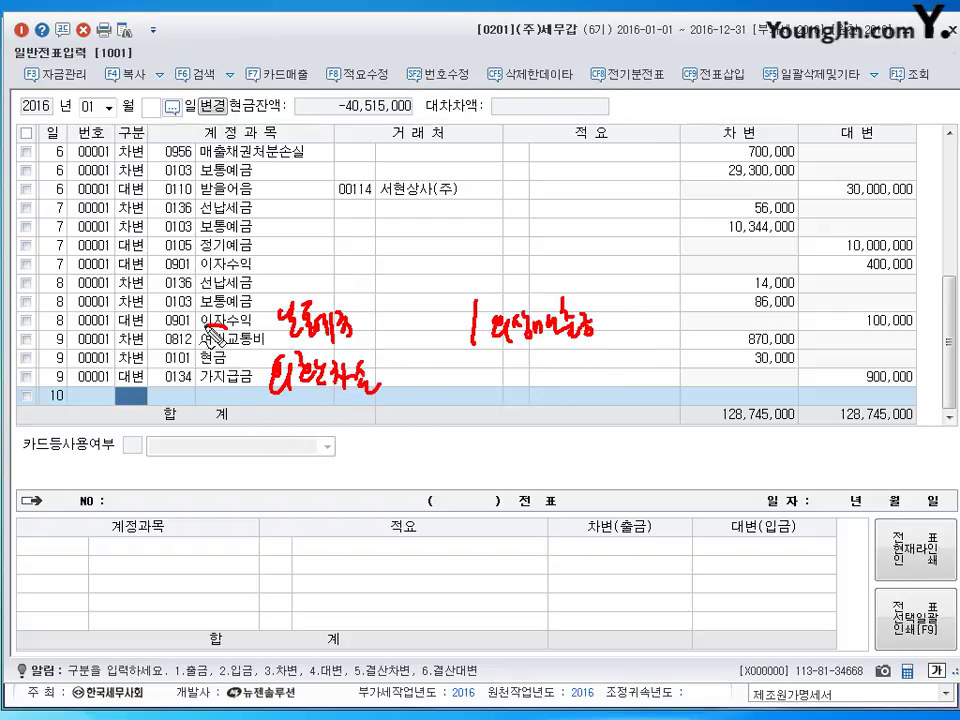
drag(210, 324, 222, 377)
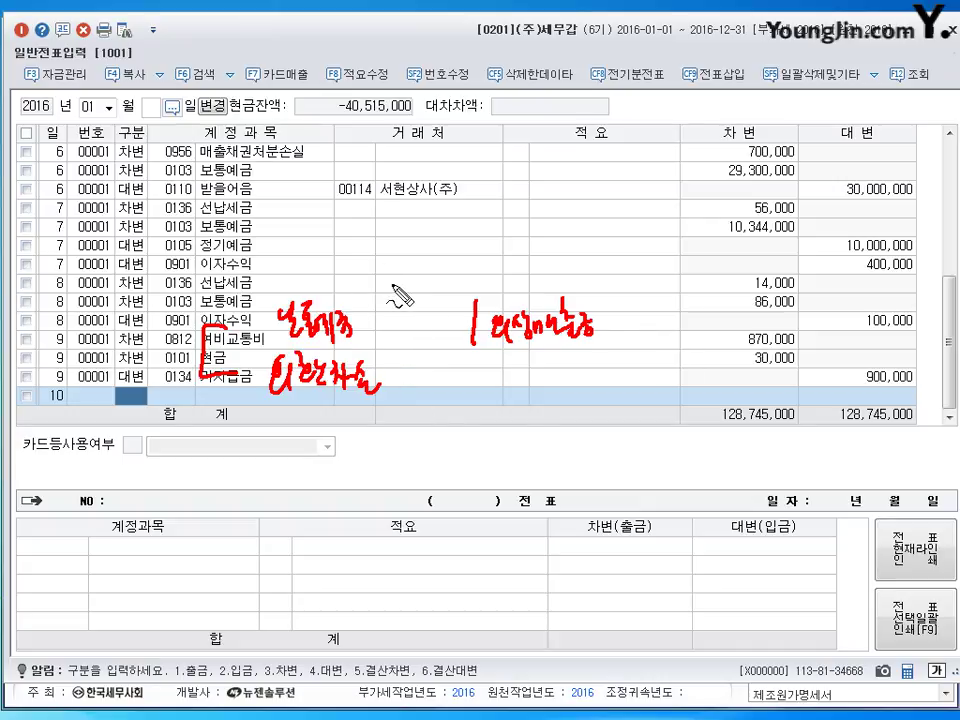
mouse_move(382, 274)
mouse_down()
mouse_move(386, 299)
mouse_move(397, 294)
mouse_move(371, 257)
mouse_move(386, 244)
mouse_move(403, 258)
mouse_move(450, 257)
mouse_move(442, 254)
mouse_up()
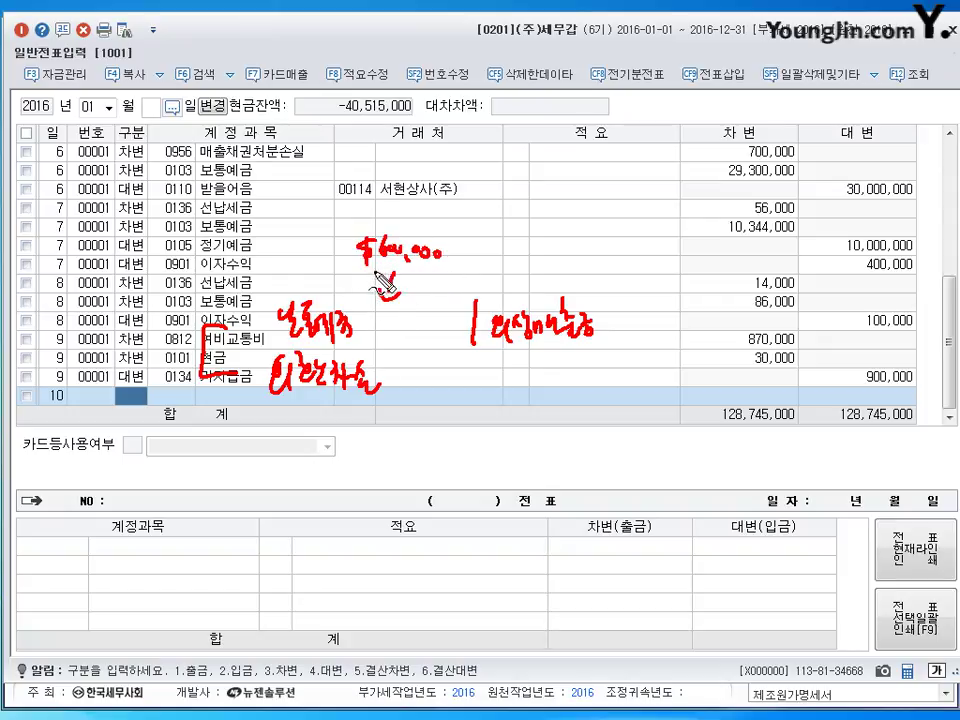
drag(355, 266, 452, 270)
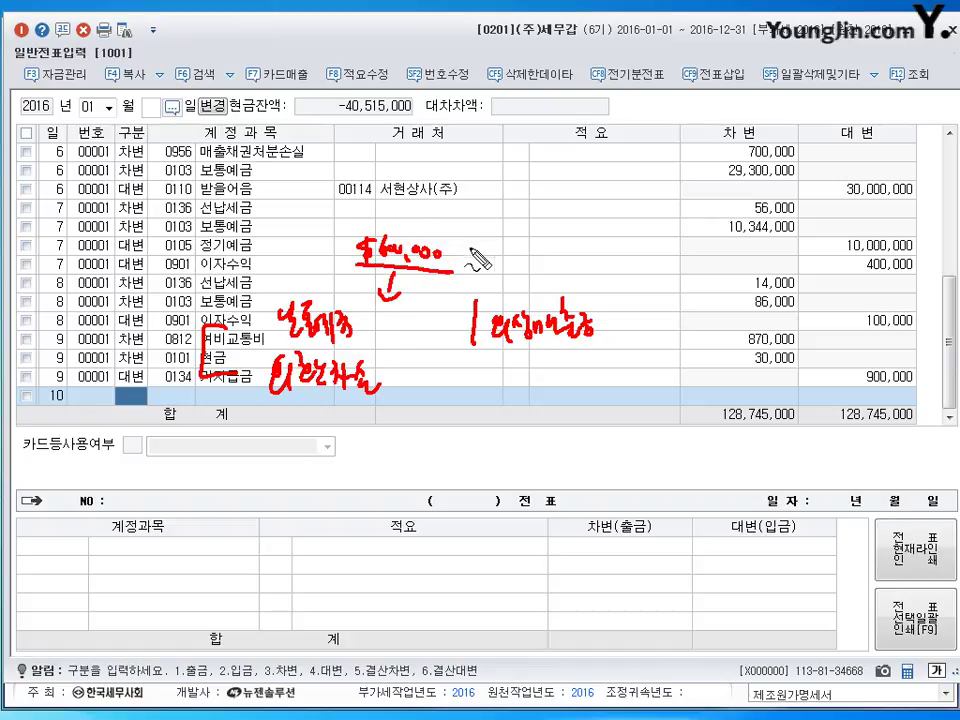
drag(450, 245, 466, 262)
drag(466, 244, 450, 263)
mouse_move(503, 243)
mouse_down()
mouse_move(502, 262)
mouse_move(518, 261)
mouse_up()
drag(530, 248, 543, 249)
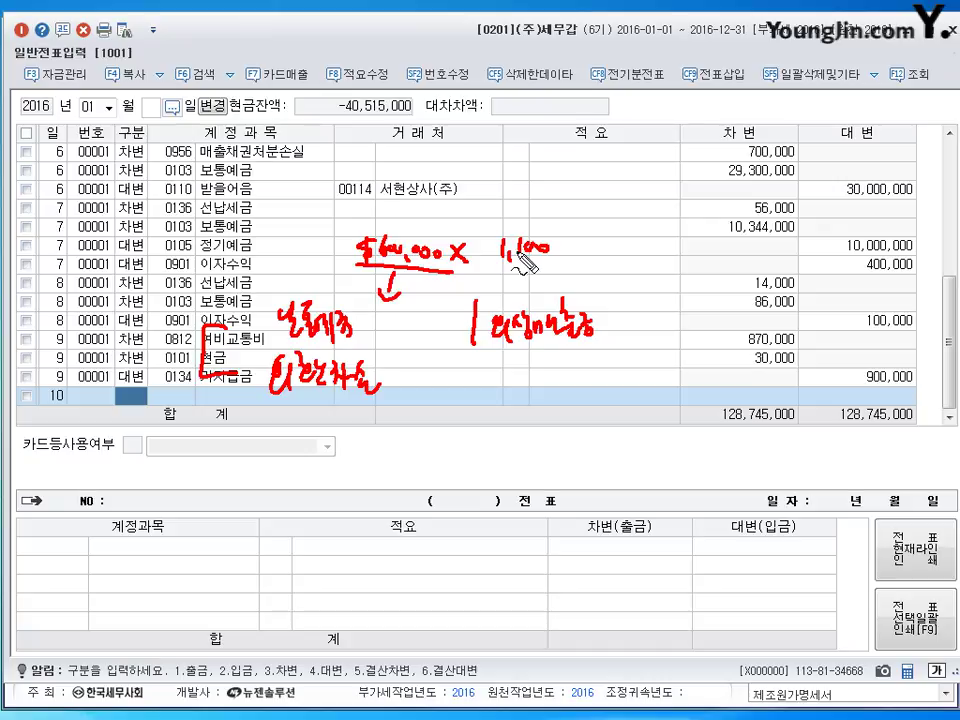
drag(507, 346, 614, 344)
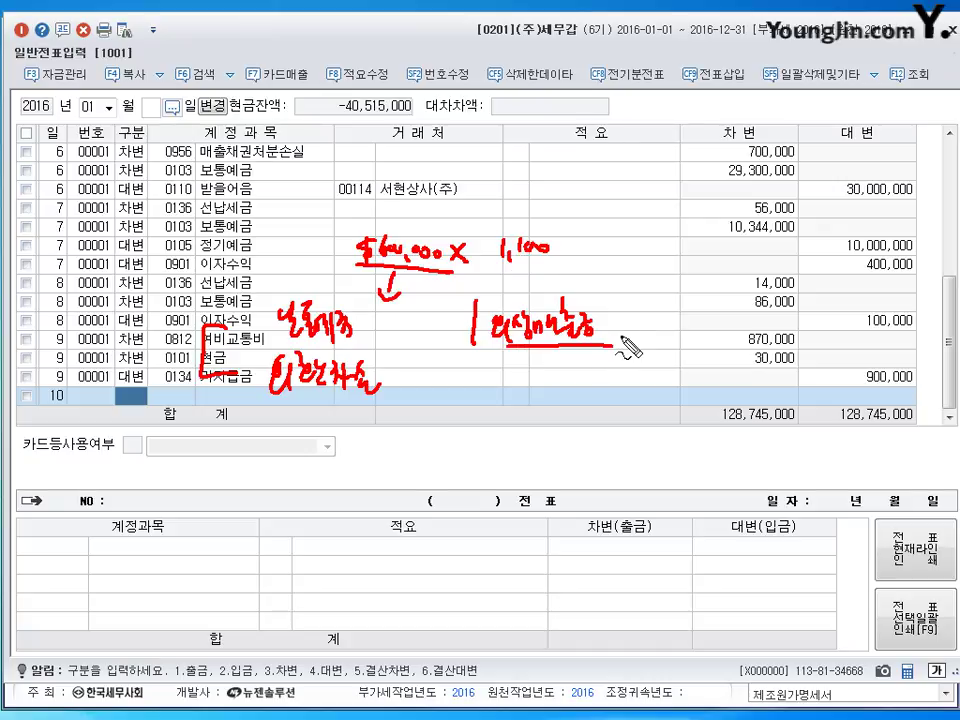
mouse_move(561, 381)
mouse_down()
mouse_move(556, 404)
mouse_move(589, 386)
mouse_move(671, 388)
mouse_up()
drag(669, 368, 652, 388)
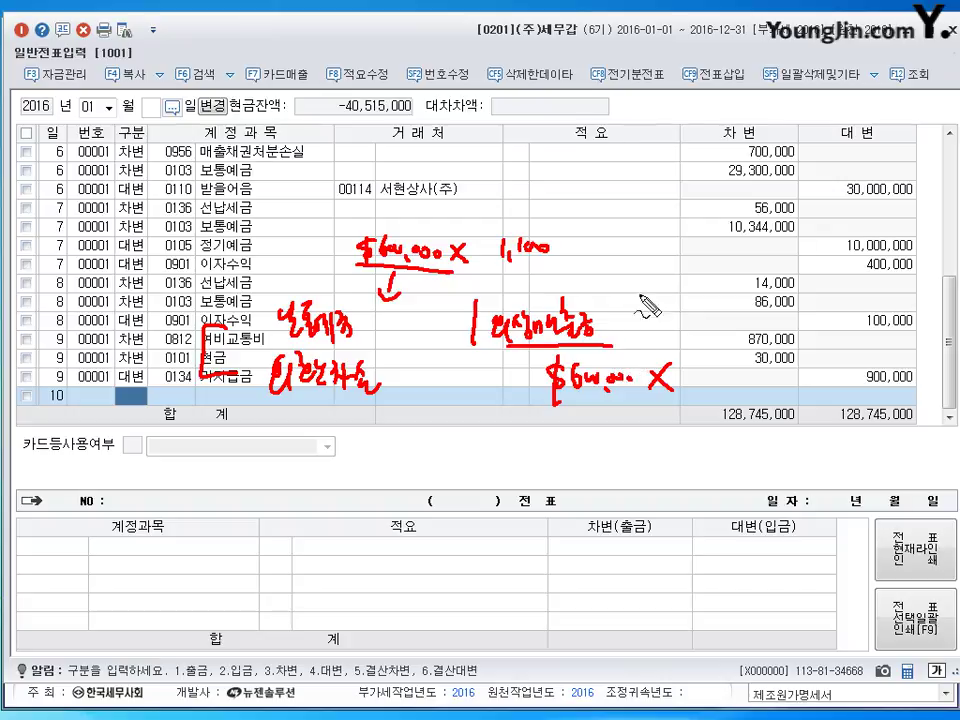
drag(684, 368, 690, 385)
mouse_move(700, 368)
mouse_down()
mouse_move(700, 382)
mouse_move(716, 387)
mouse_move(737, 378)
mouse_up()
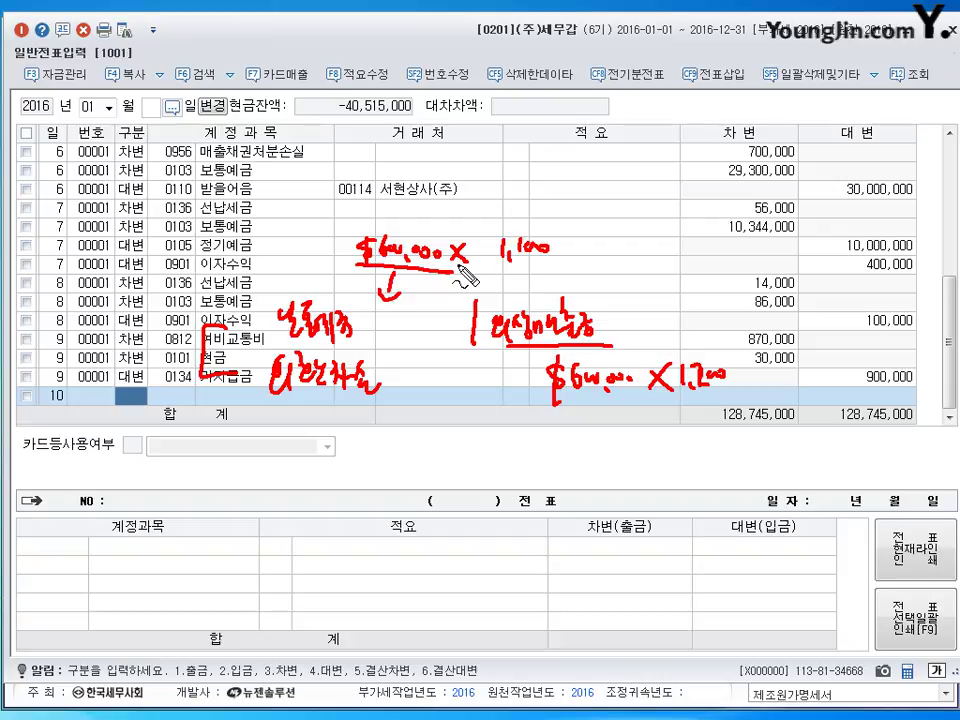
drag(565, 247, 585, 246)
mouse_move(566, 254)
mouse_down()
mouse_move(604, 238)
mouse_move(630, 264)
mouse_move(688, 262)
mouse_up()
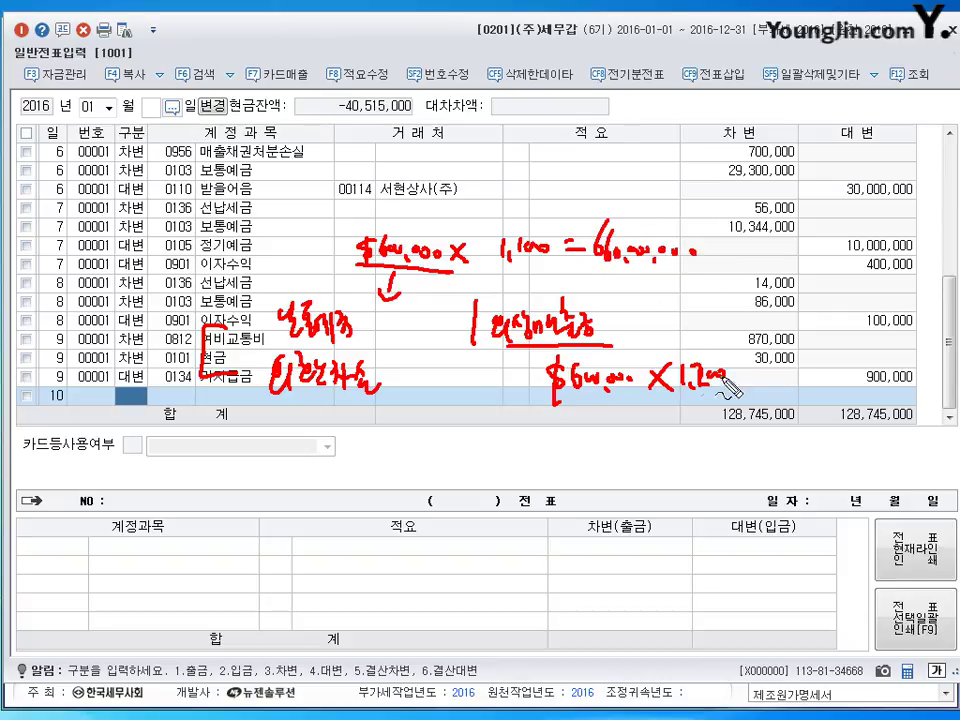
drag(594, 425, 612, 425)
drag(595, 432, 626, 437)
mouse_move(632, 423)
mouse_down()
mouse_move(647, 446)
mouse_move(738, 415)
mouse_up()
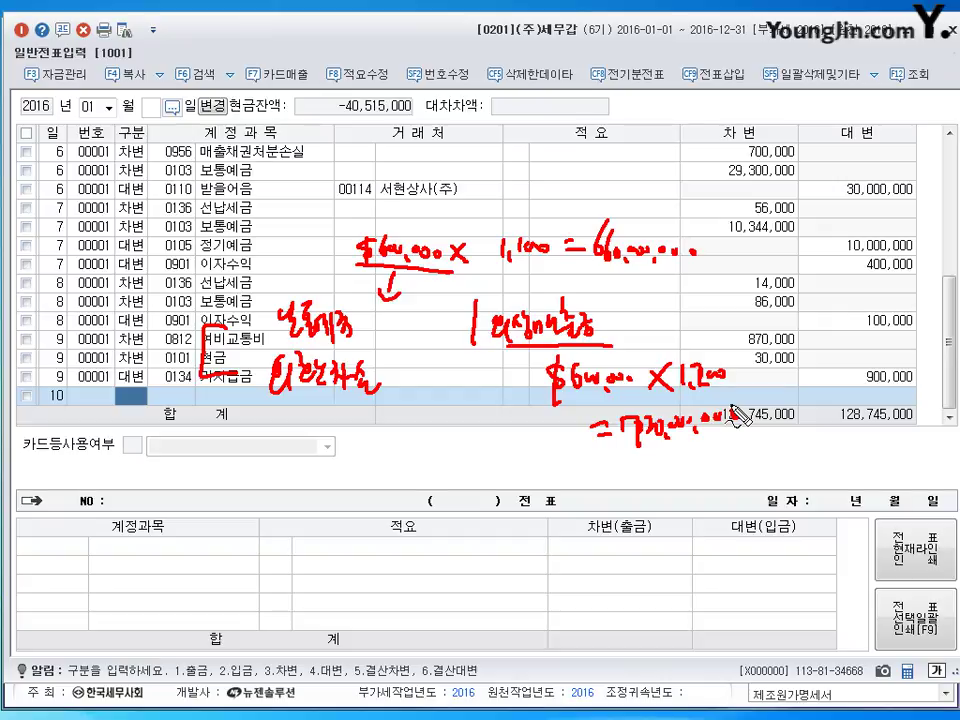
key(Escape)
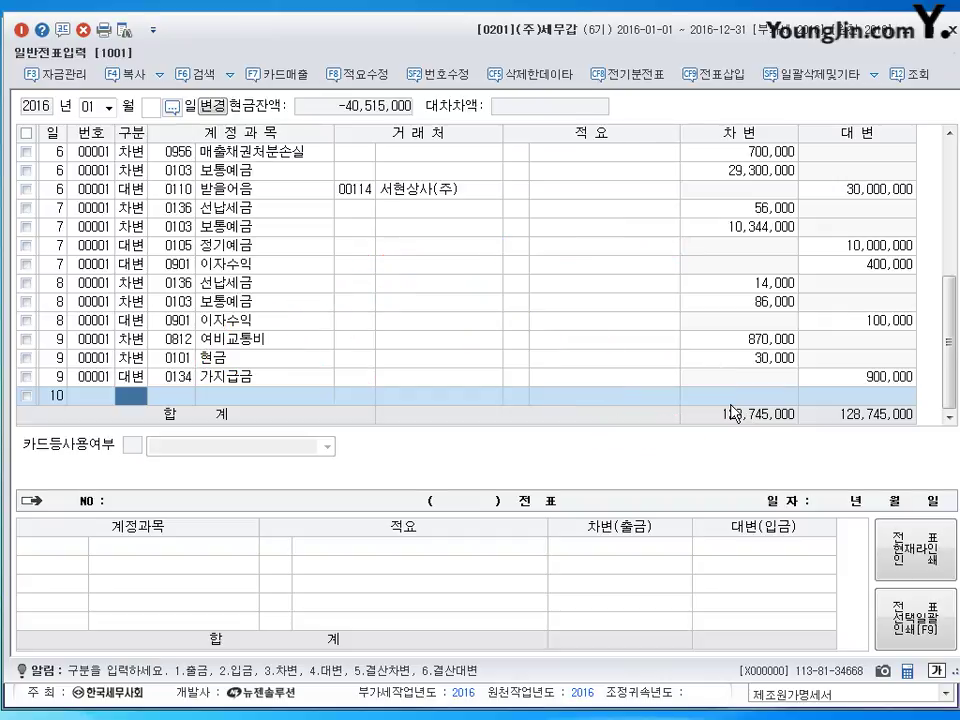
- Enter a January 10 debit line for account 0103 보통예금 with amount 660,000,000, without partner or description
text(3)
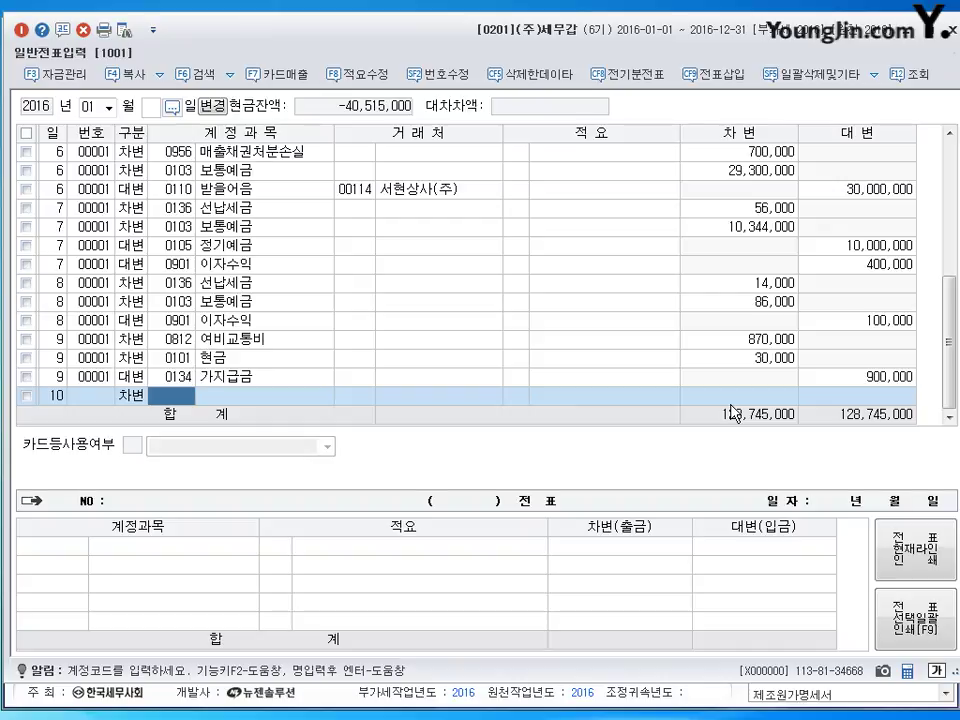
text(0103)
key(Return)
key(Return)
key(Return)
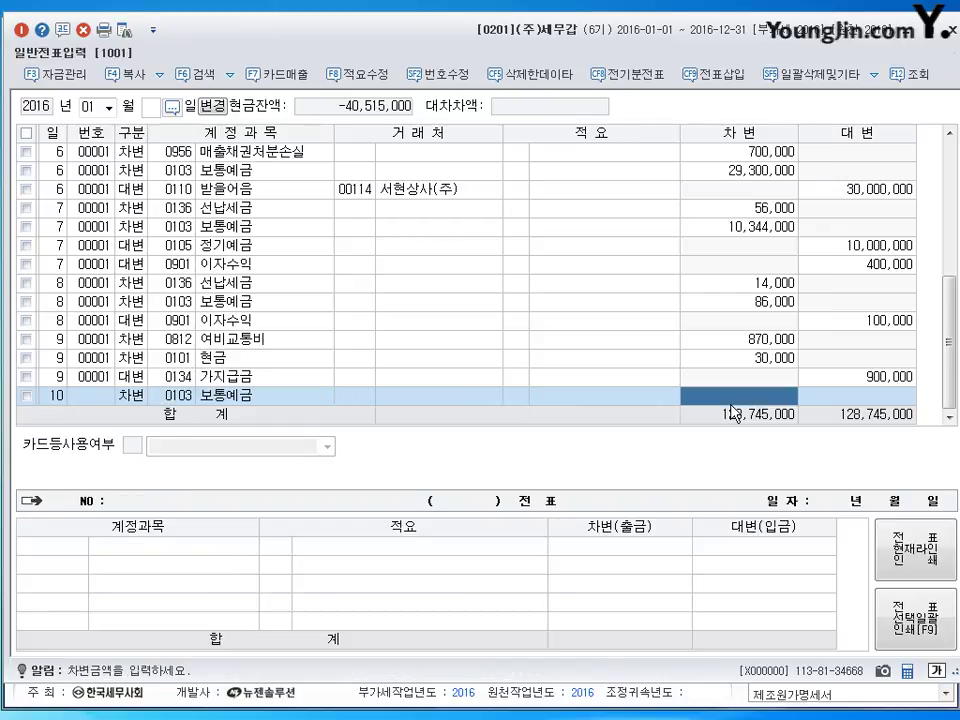
text(660++)
key(Return)
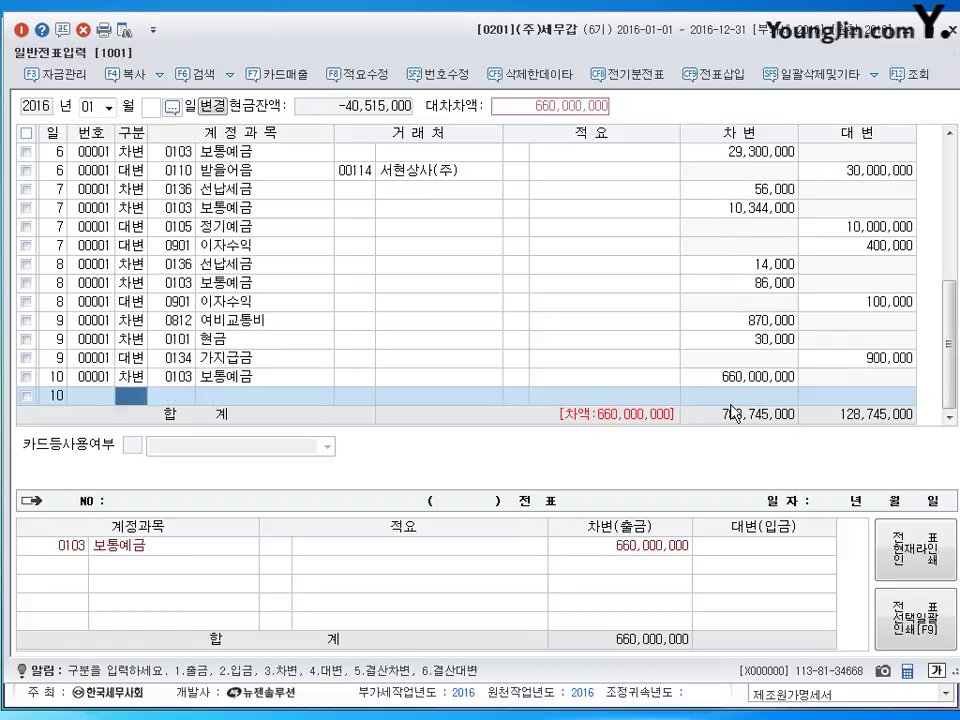
- Add a January 10 debit line for account 0952 외환차손 with amount 60,000, without partner or description
text(3)
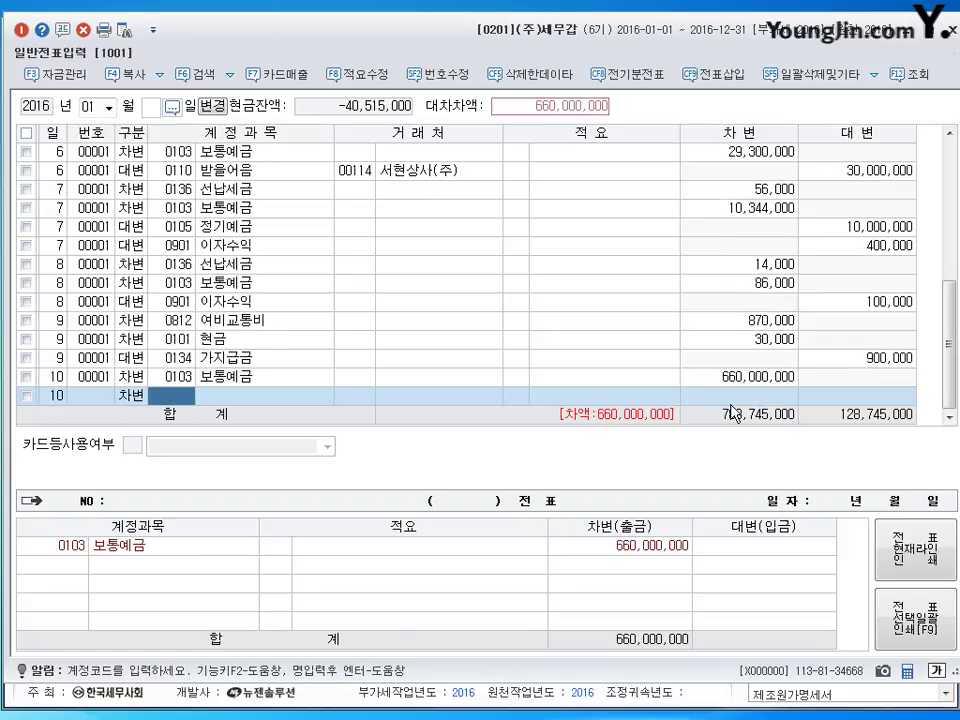
text(0952)
key(Return)
key(Return)
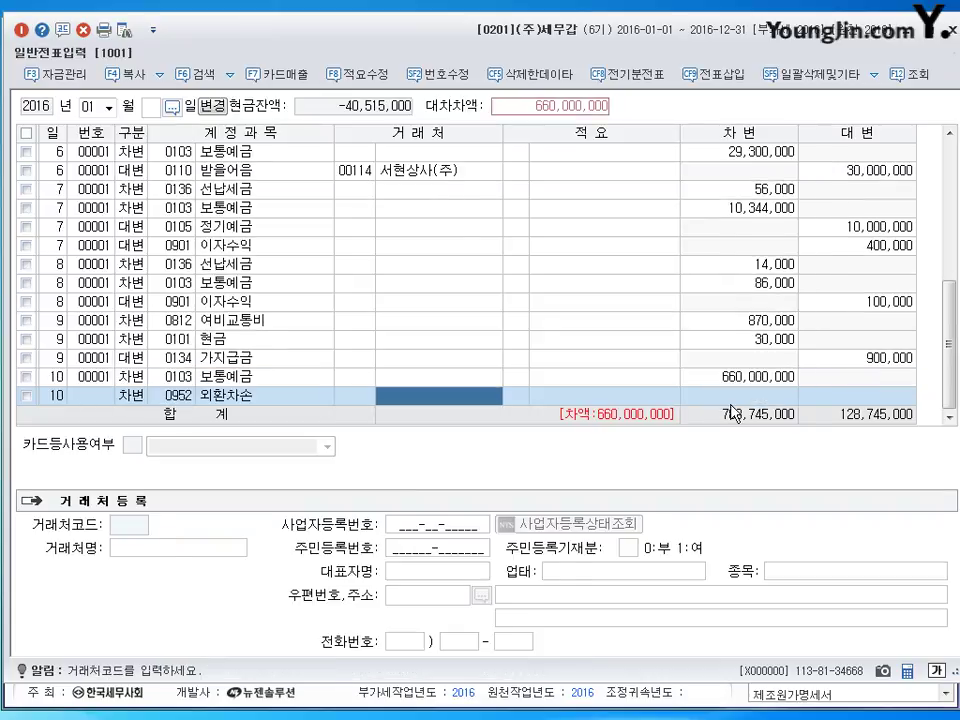
key(Return)
key(Return)
text(60+)
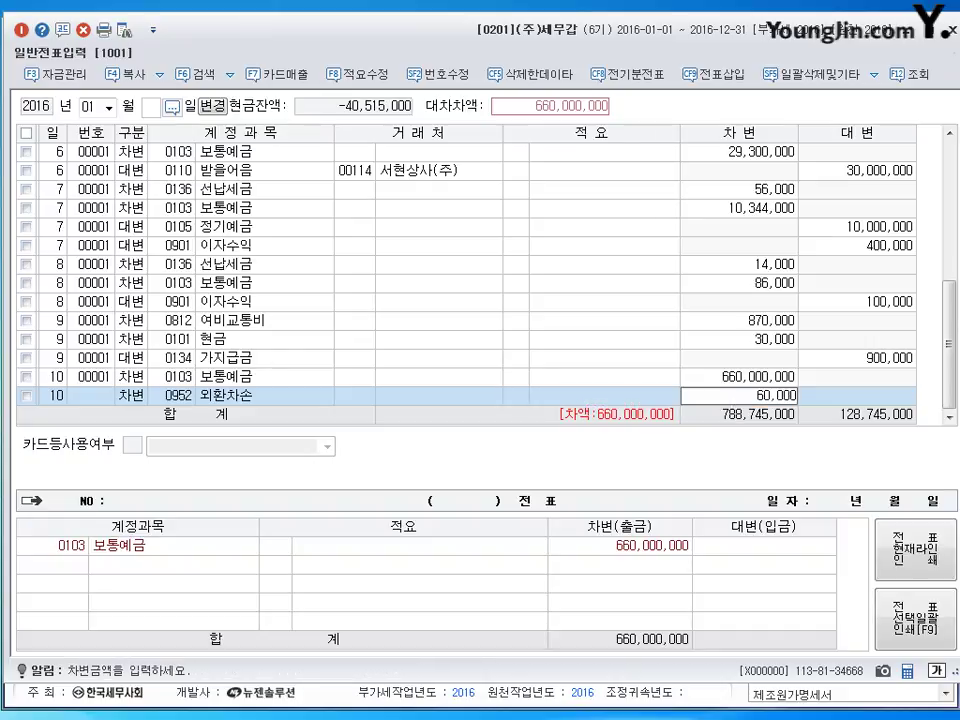
key(Return)
- Correct the debit amount of the January 10 외환차손 line to 60,000,000
click(740, 376)
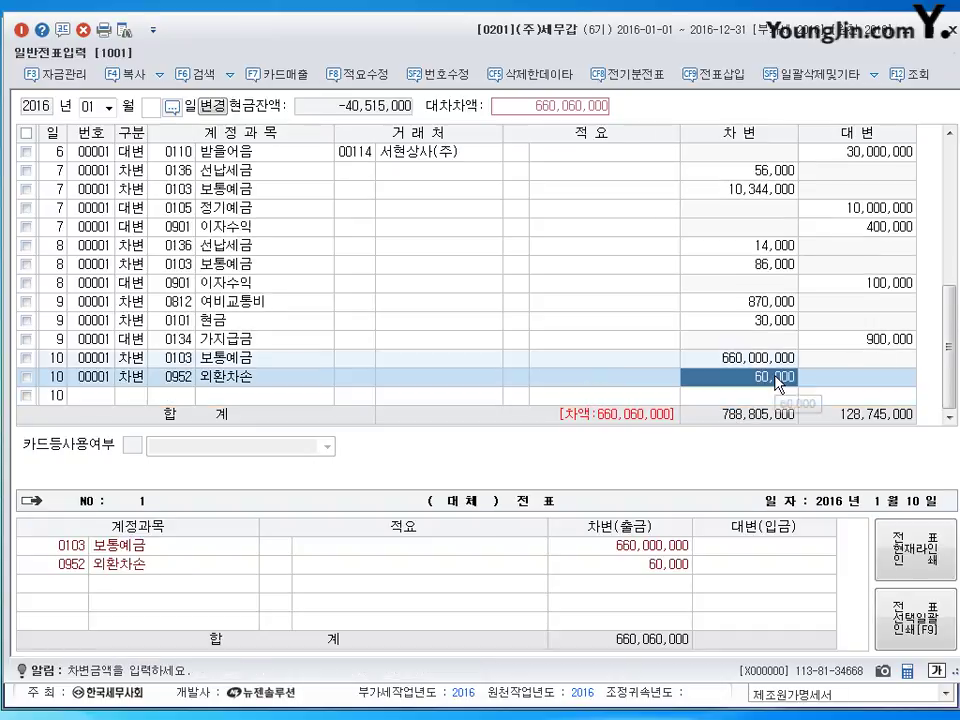
click(740, 376)
text(++)
key(Return)
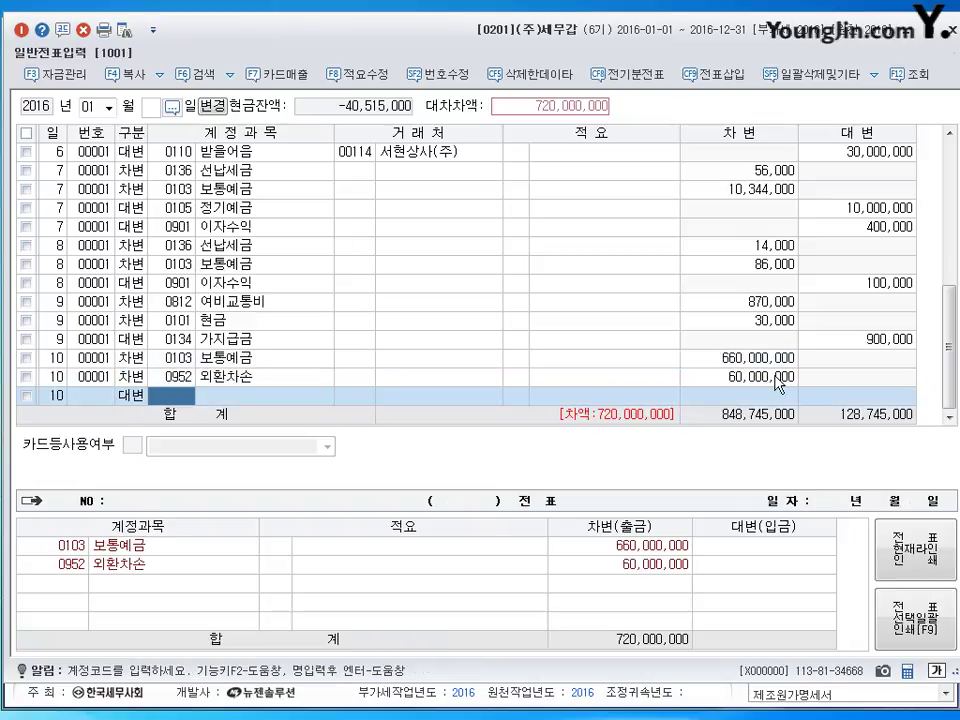
- Complete the January 10 credit line with account 0108 외상매출금, partner (주)감성물산 and balancing amount 720,000,000, and start a line dated January 11
text(108)
key(Return)
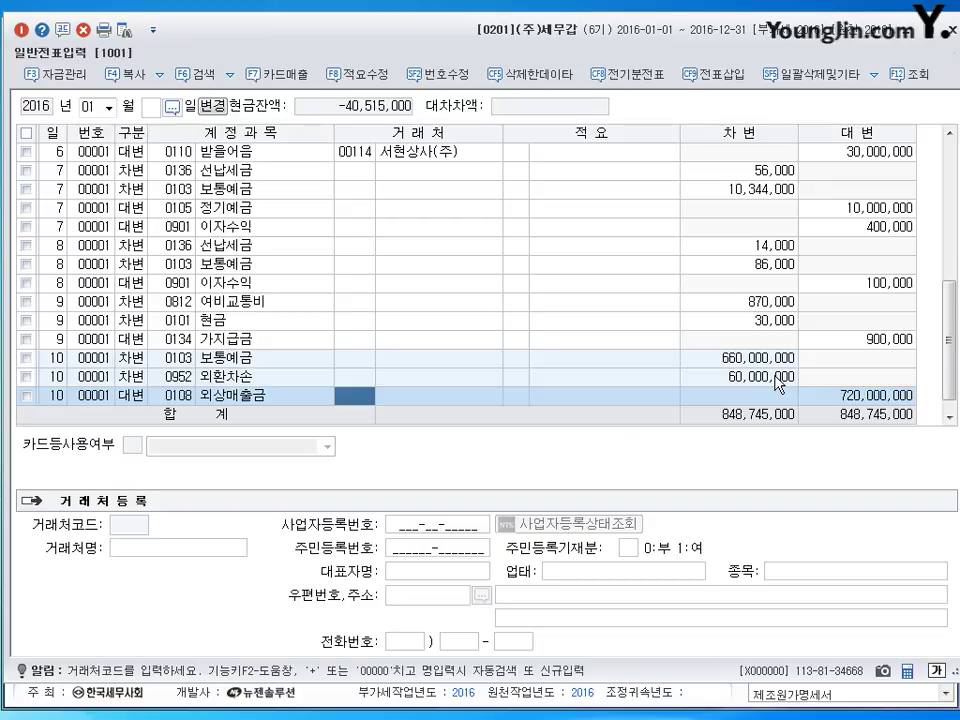
text(감성)
key(Return)
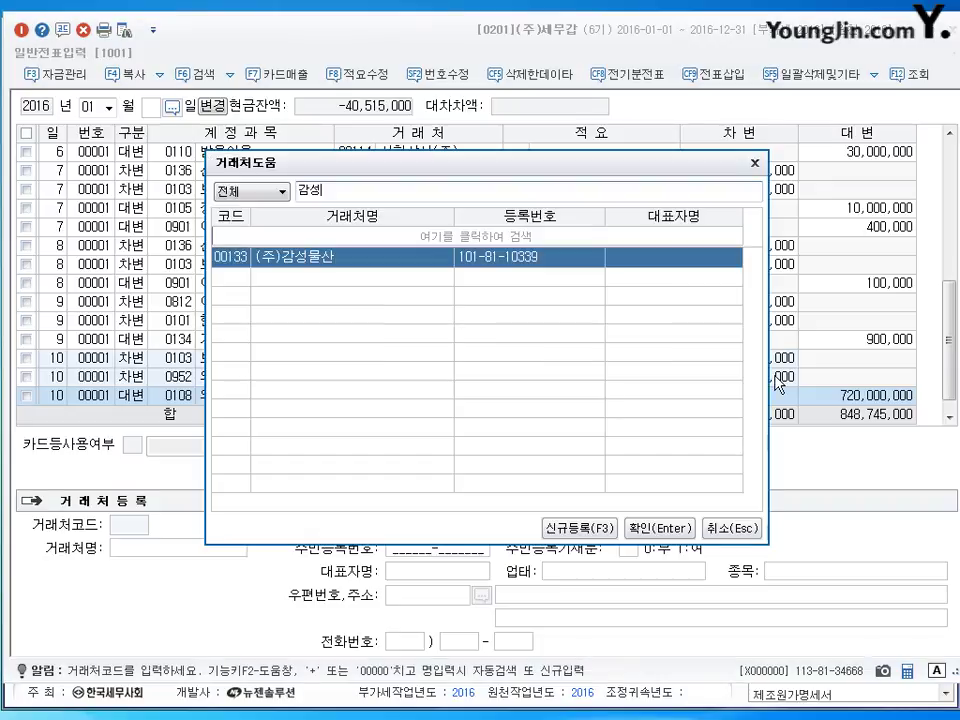
key(Return)
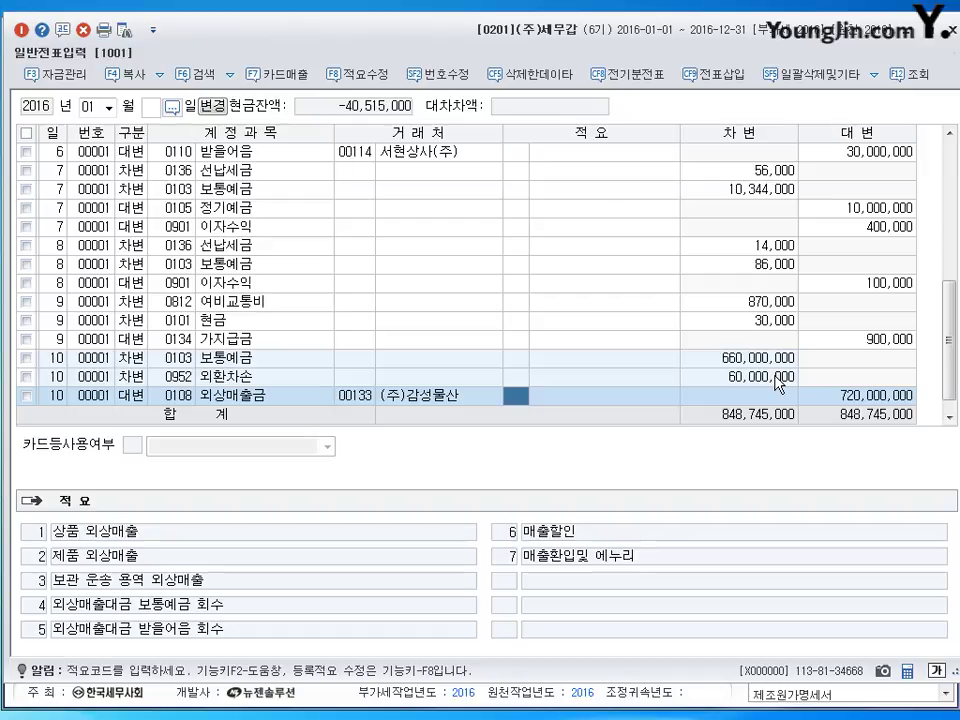
key(Return)
text(11)
key(Return)
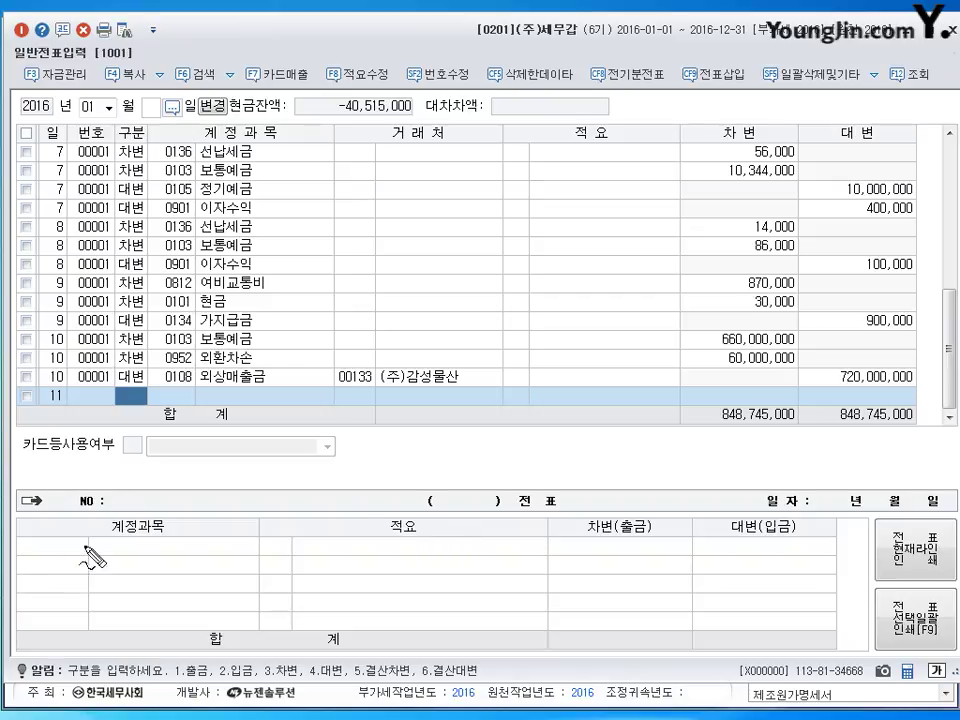
mouse_move(228, 293)
mouse_down()
mouse_move(258, 318)
mouse_move(322, 320)
mouse_move(338, 308)
mouse_move(330, 318)
mouse_up()
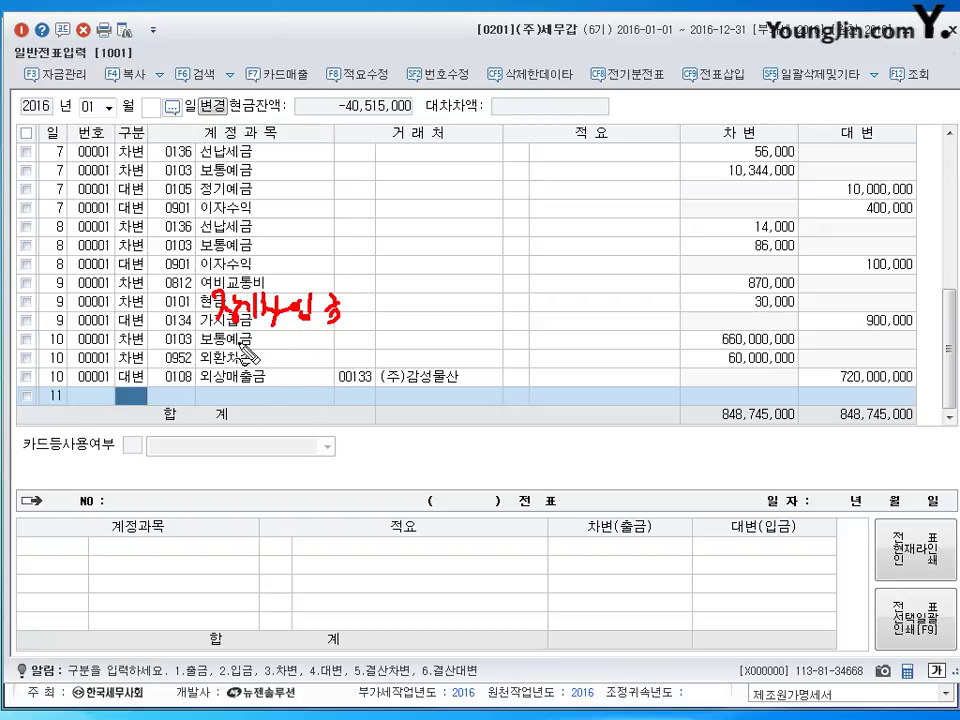
mouse_move(228, 342)
mouse_down()
mouse_move(332, 347)
mouse_move(322, 382)
mouse_up()
drag(548, 272, 533, 385)
mouse_move(578, 285)
mouse_down()
mouse_move(575, 312)
mouse_move(604, 300)
mouse_move(624, 314)
mouse_move(670, 302)
mouse_move(662, 324)
mouse_move(668, 318)
mouse_up()
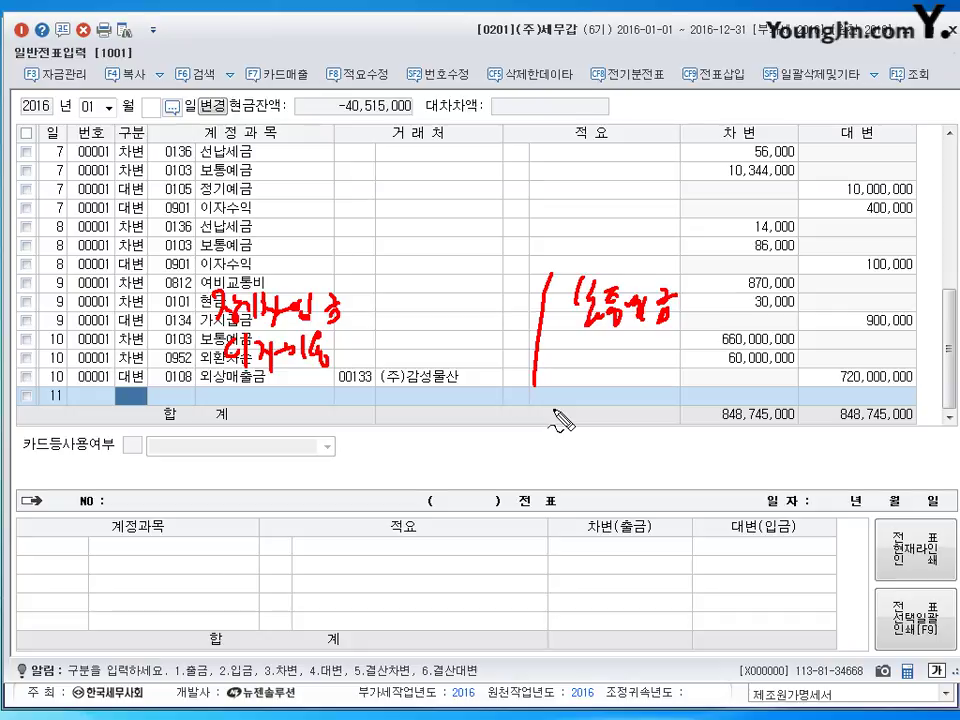
drag(222, 470, 225, 505)
mouse_move(240, 478)
mouse_down()
mouse_move(336, 479)
mouse_move(332, 487)
mouse_up()
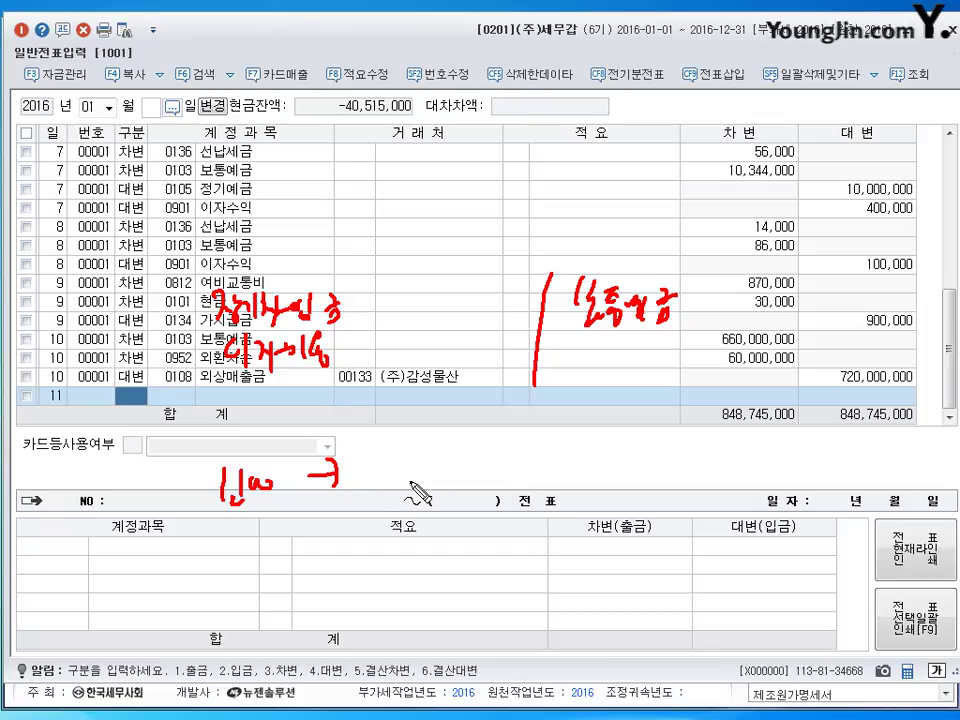
mouse_move(376, 463)
mouse_down()
mouse_move(377, 485)
mouse_move(446, 482)
mouse_up()
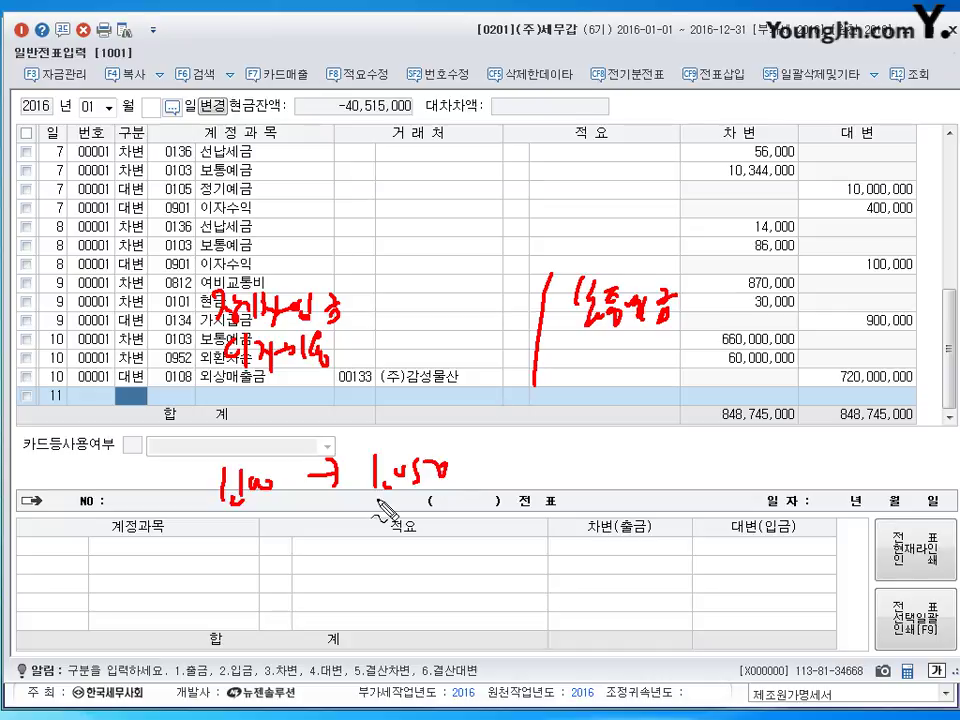
mouse_move(300, 497)
mouse_down()
mouse_move(360, 509)
mouse_move(377, 555)
mouse_move(396, 560)
mouse_up()
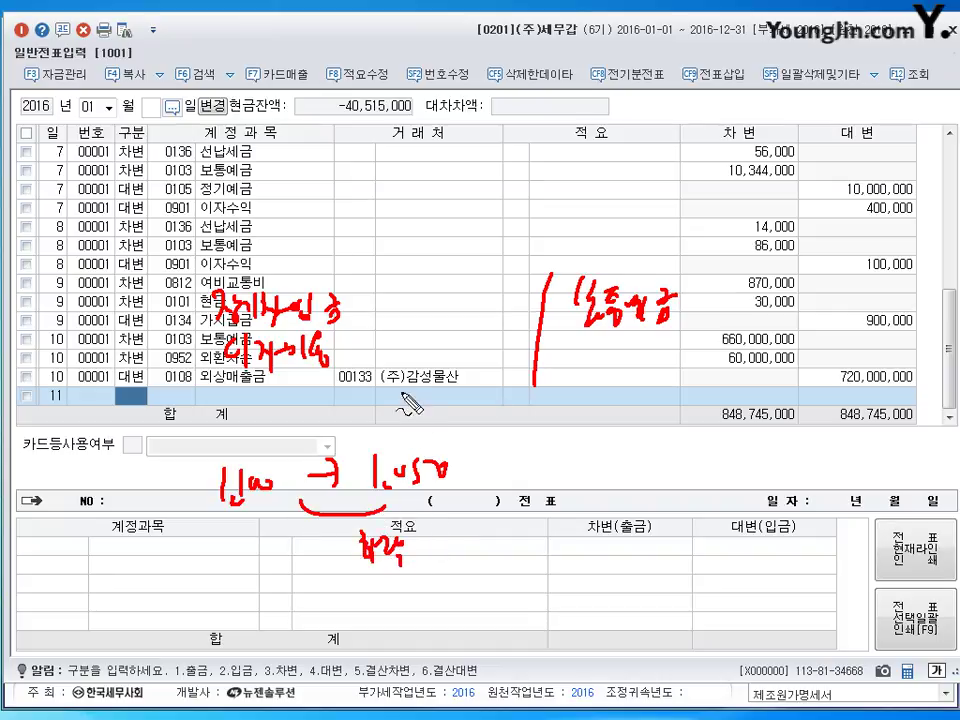
mouse_move(398, 394)
mouse_down()
mouse_move(397, 405)
mouse_move(436, 410)
mouse_move(458, 385)
mouse_move(472, 400)
mouse_move(465, 445)
mouse_up()
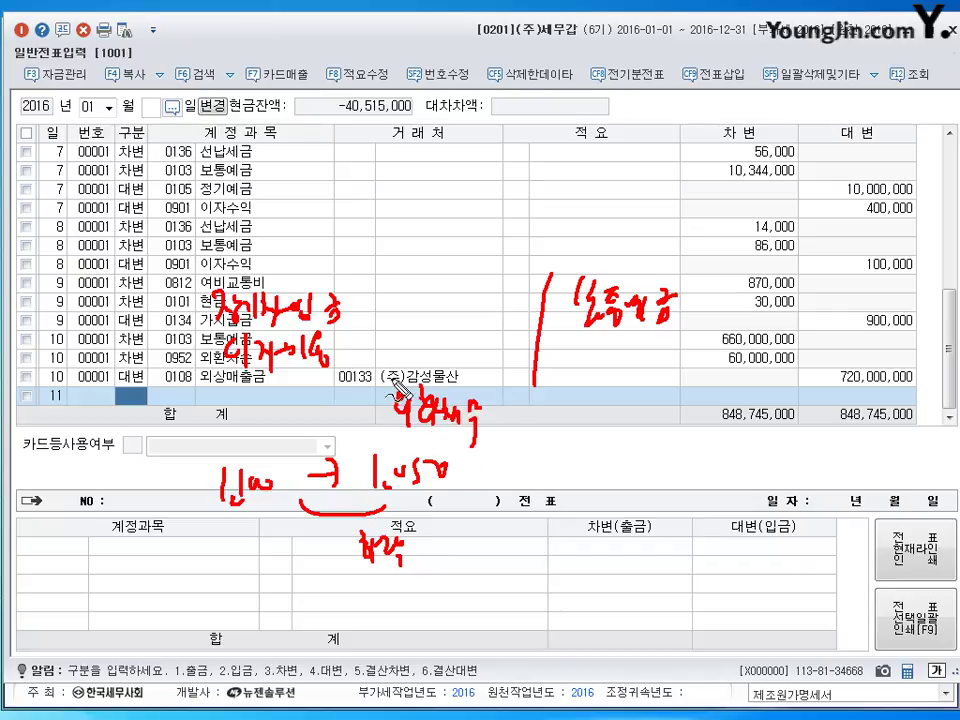
mouse_move(488, 459)
mouse_down()
mouse_move(514, 470)
mouse_move(566, 468)
mouse_move(572, 480)
mouse_move(608, 465)
mouse_move(614, 488)
mouse_move(607, 352)
mouse_move(614, 360)
mouse_up()
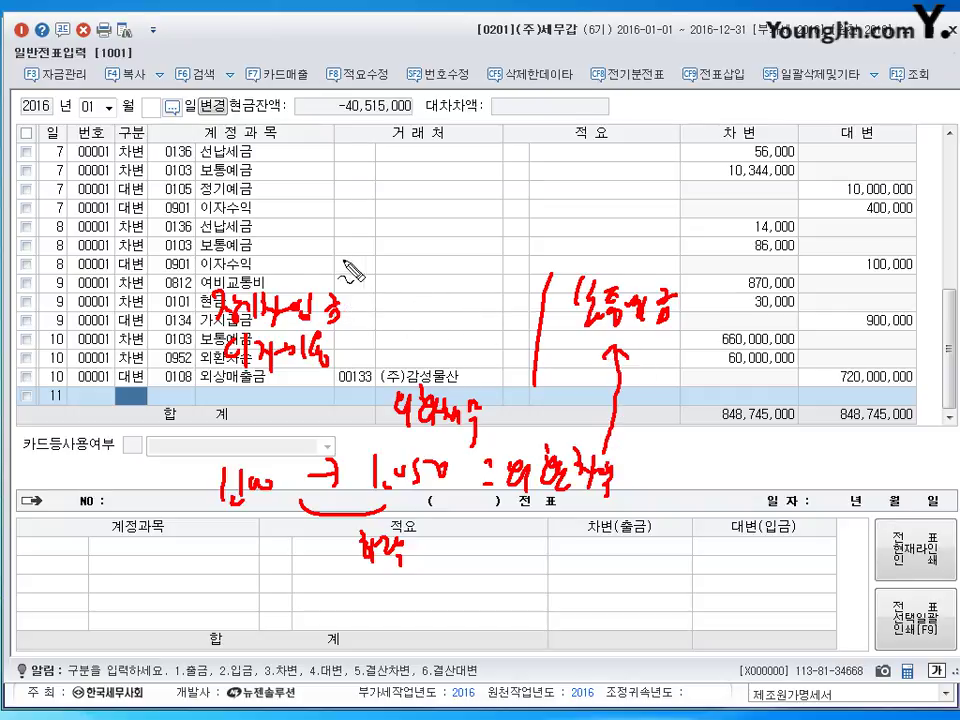
drag(341, 236, 334, 268)
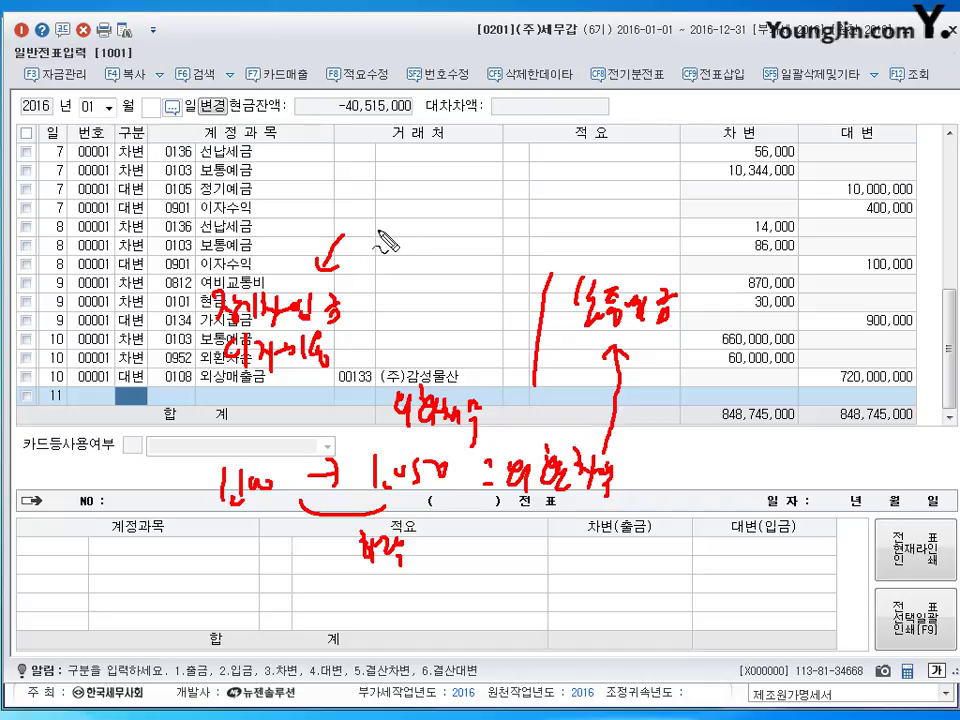
mouse_move(361, 212)
mouse_down()
mouse_move(367, 225)
mouse_move(358, 218)
mouse_move(396, 220)
mouse_move(412, 237)
mouse_move(428, 225)
mouse_move(482, 221)
mouse_move(455, 222)
mouse_move(478, 234)
mouse_move(510, 220)
mouse_move(521, 231)
mouse_move(487, 240)
mouse_up()
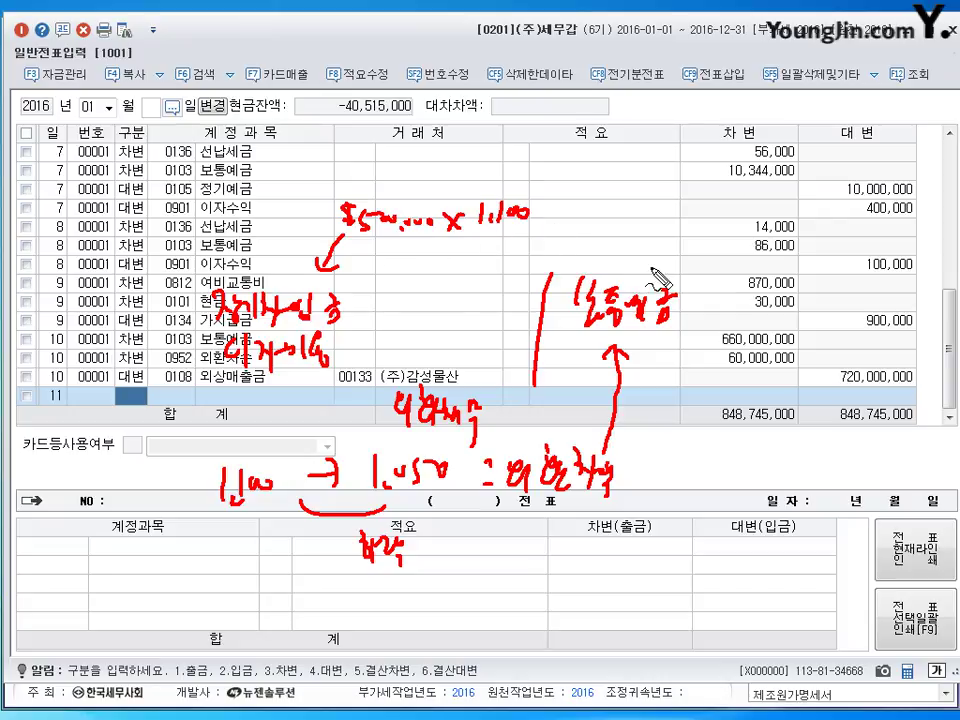
mouse_move(336, 360)
mouse_down()
mouse_move(345, 340)
mouse_move(360, 350)
mouse_move(390, 340)
mouse_move(430, 346)
mouse_move(414, 346)
mouse_up()
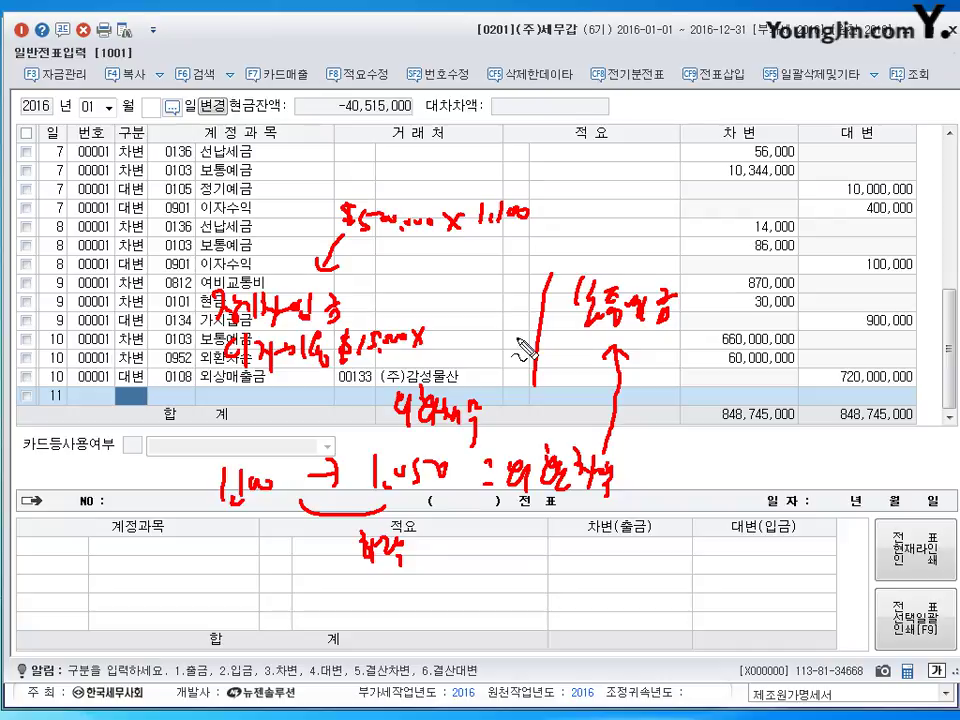
mouse_move(452, 328)
mouse_down()
mouse_move(488, 338)
mouse_move(484, 330)
mouse_up()
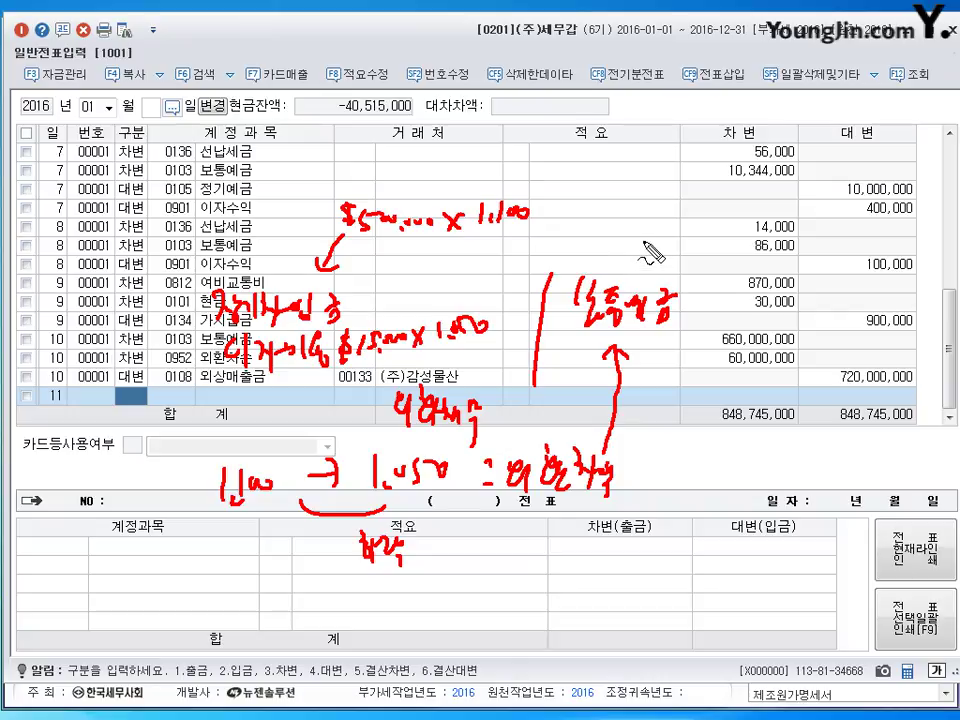
mouse_move(651, 236)
mouse_down()
mouse_move(727, 248)
mouse_move(786, 240)
mouse_move(824, 256)
mouse_up()
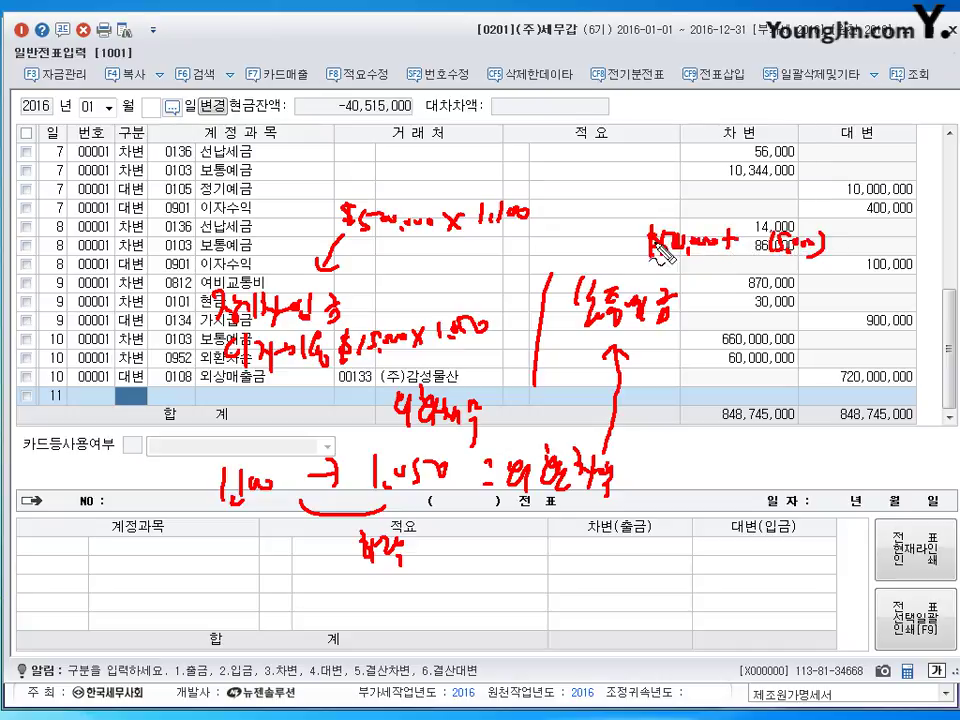
drag(640, 224, 636, 254)
drag(720, 258, 826, 255)
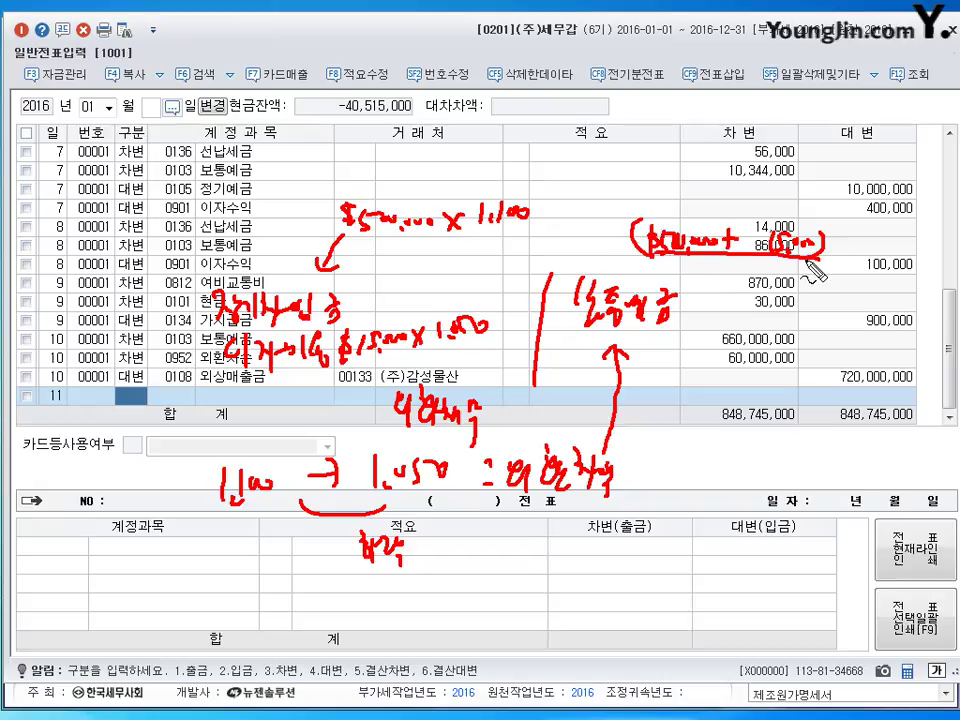
drag(708, 263, 725, 281)
drag(724, 263, 708, 282)
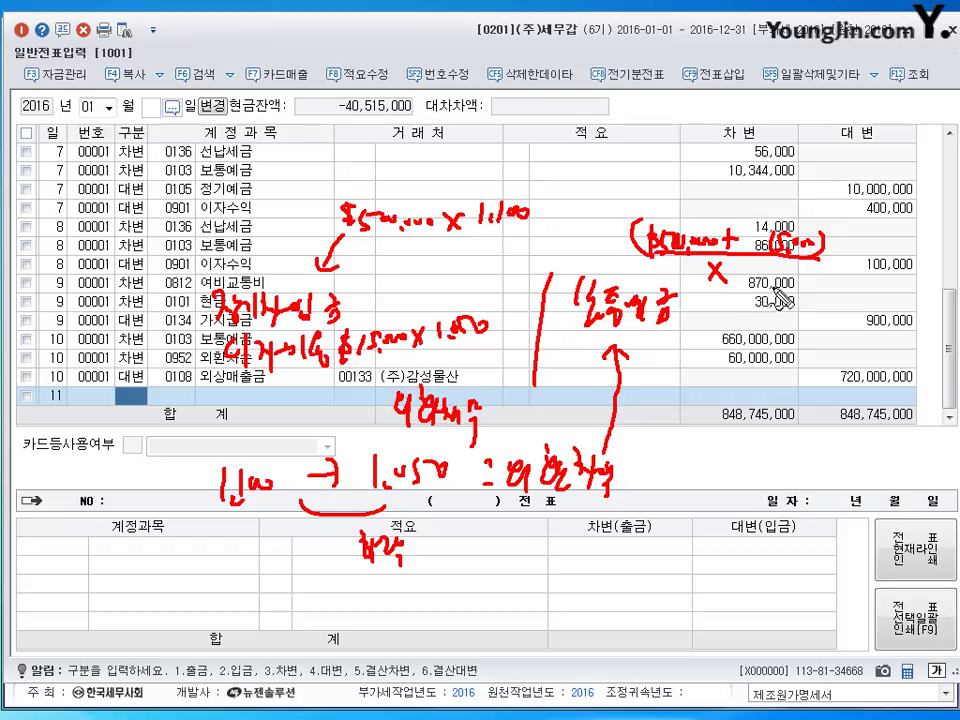
mouse_move(757, 271)
mouse_down()
mouse_move(755, 298)
mouse_move(810, 287)
mouse_up()
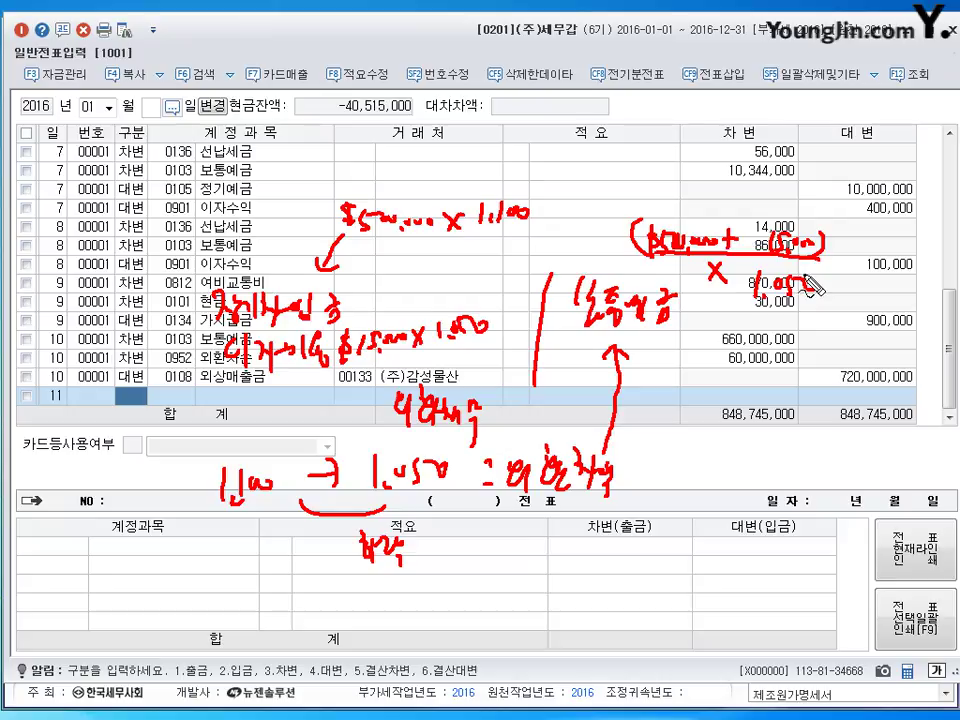
key(Escape)
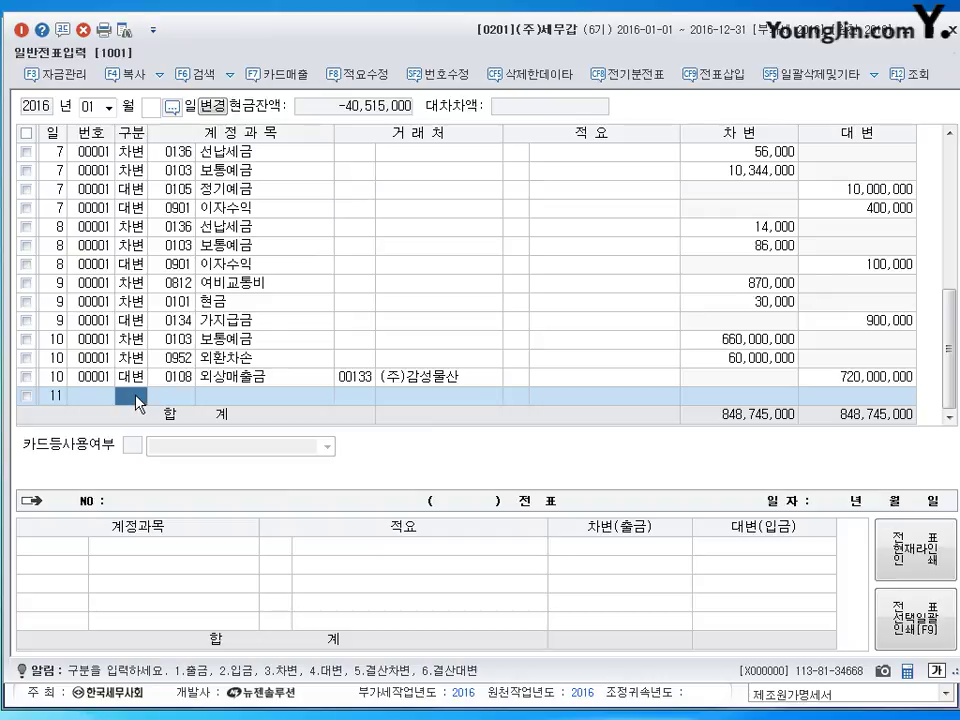
- Enter a January 11 debit line for account 0293 장기차입금 with partner 황금은행 and amount 550,000,000, without description
key(3)
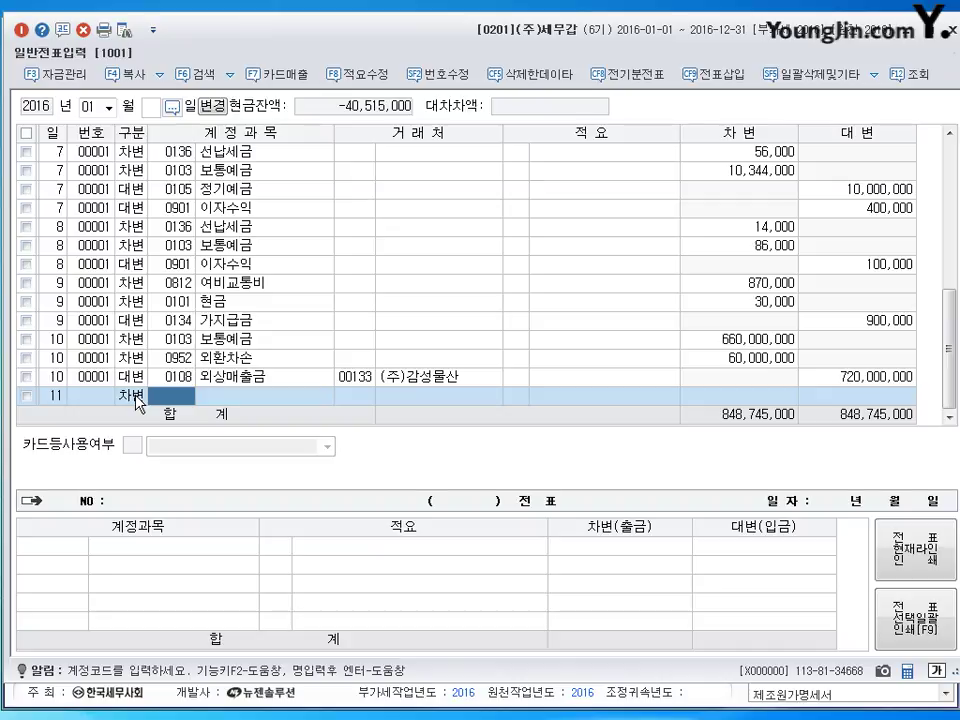
text(295)
key(Return)
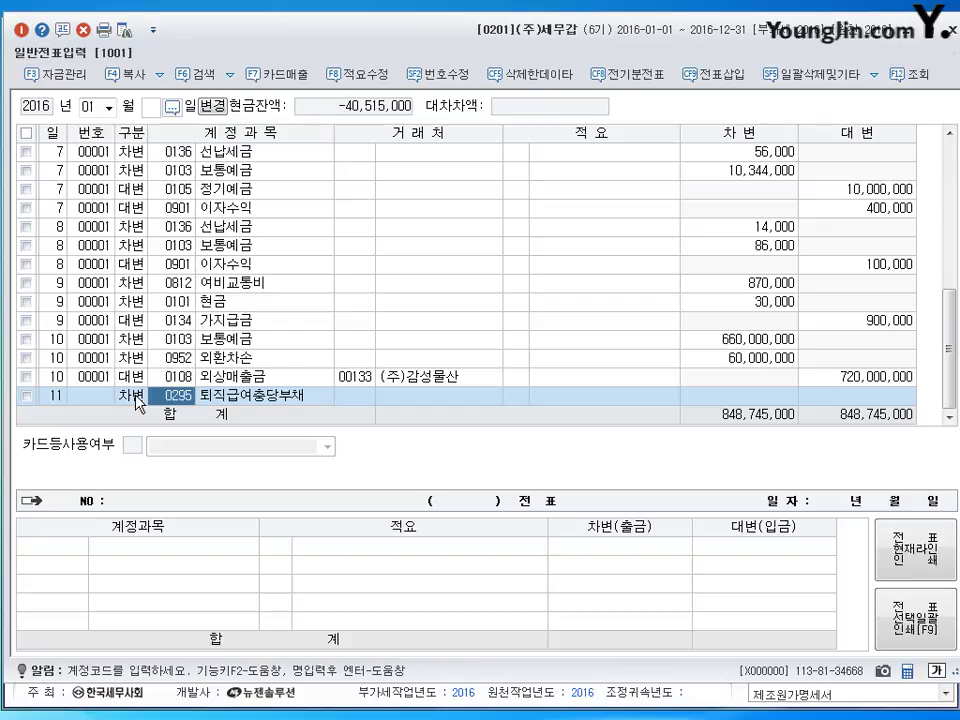
text(293)
key(Return)
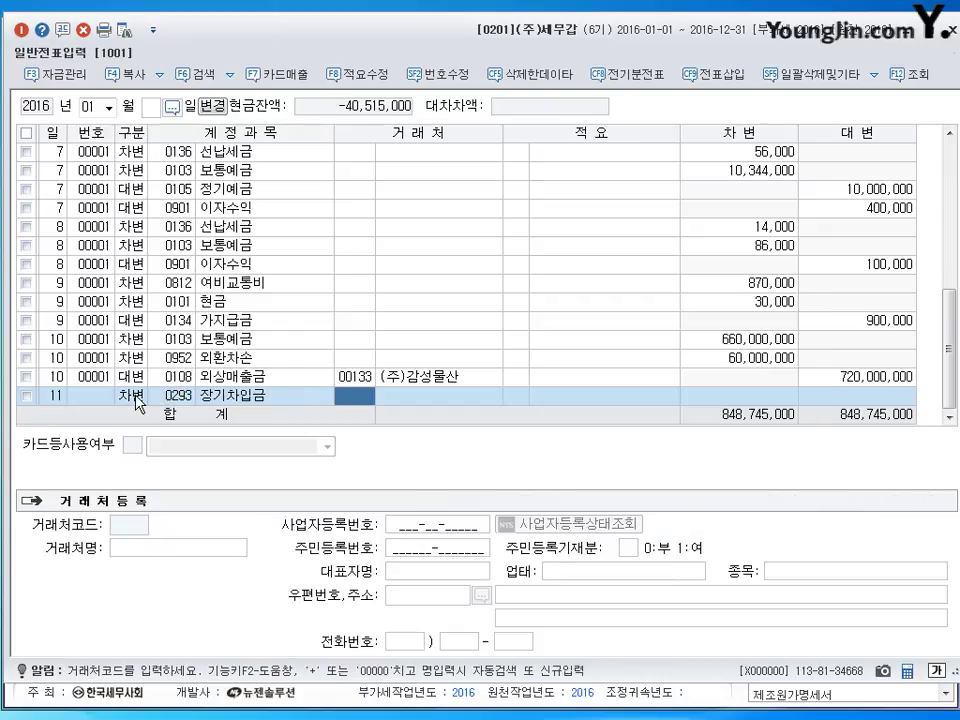
text(황금)
key(Return)
key(Return)
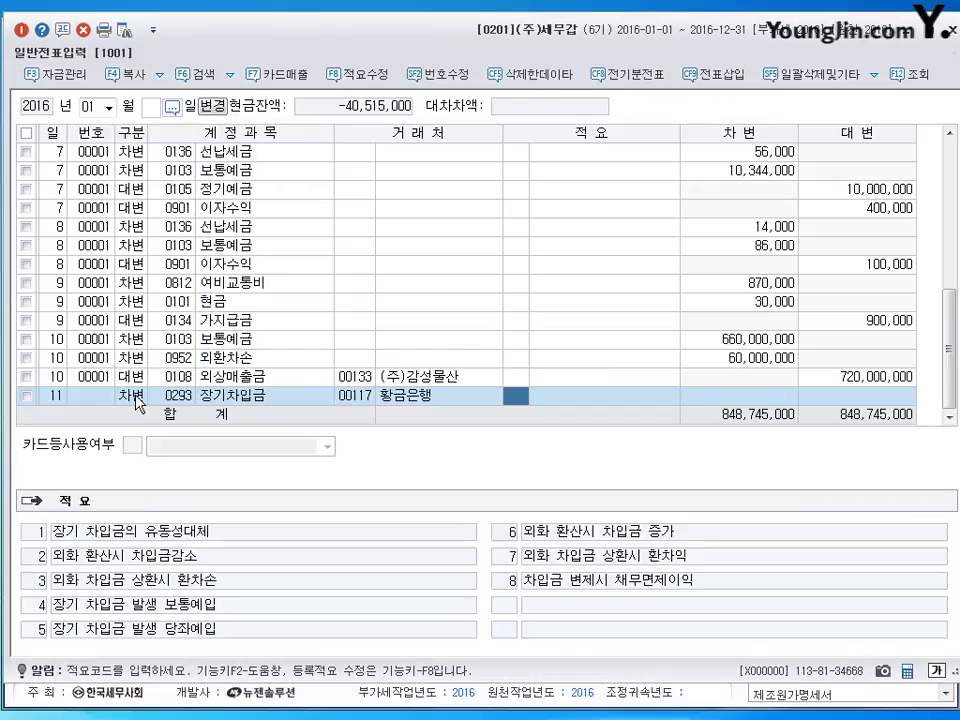
key(Return)
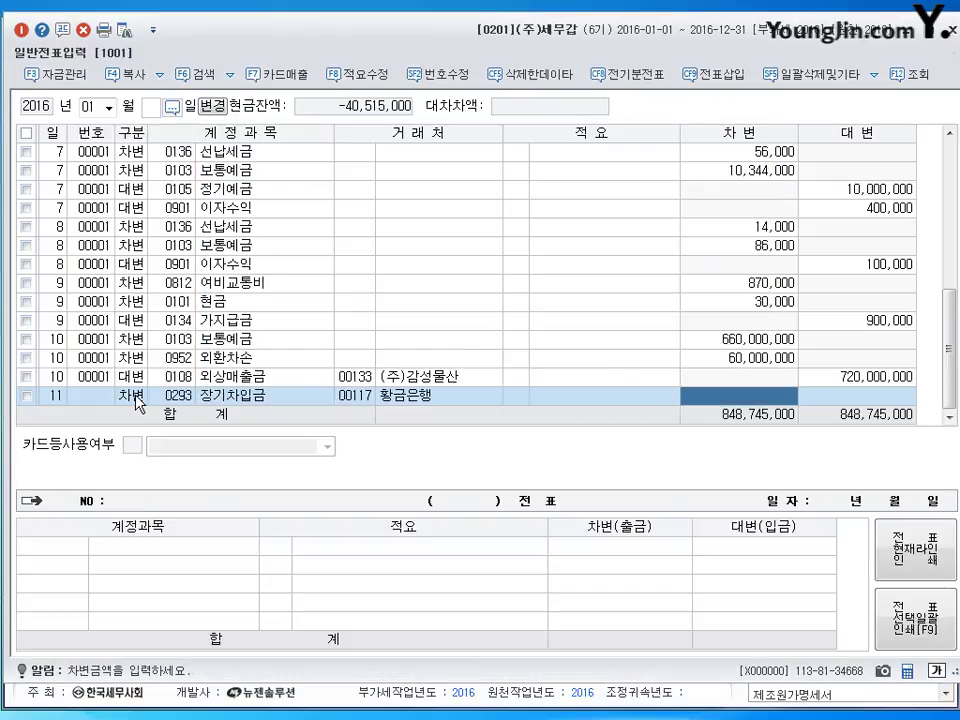
text(550++)
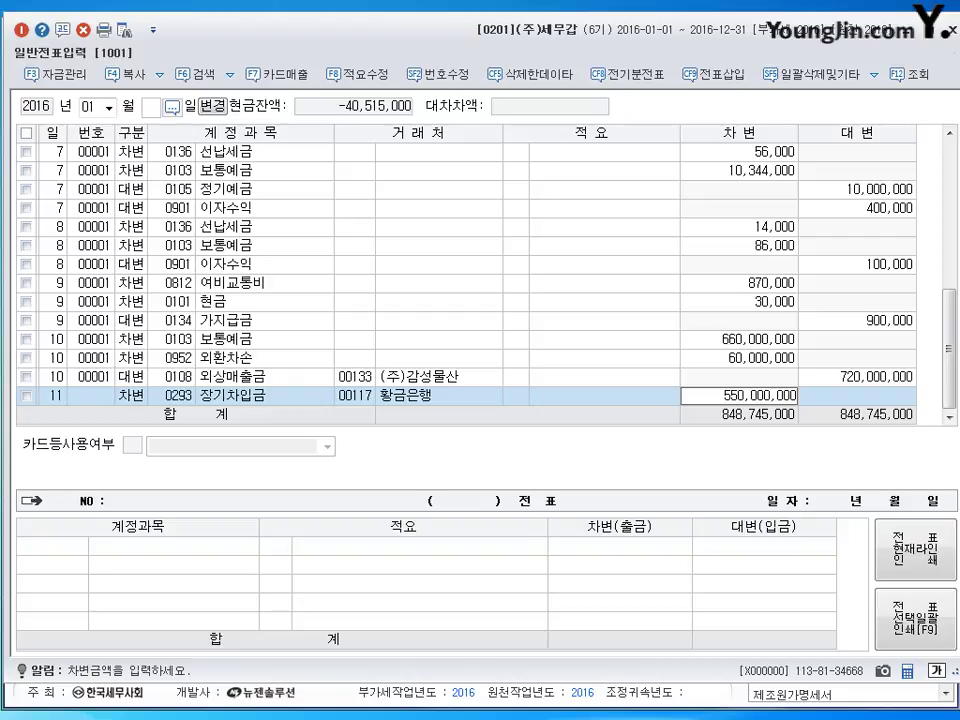
key(Return)
- Add a January 11 debit line for account 0951 이자비용 with amount 15,750,000, without partner or description
text(3)
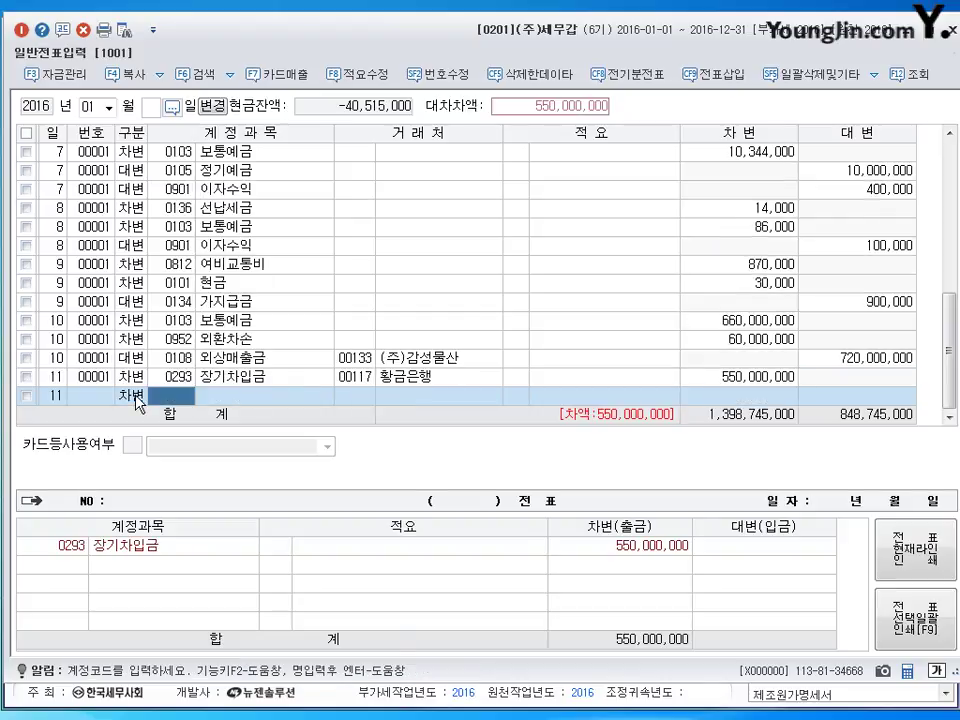
text(0951)
key(Return)
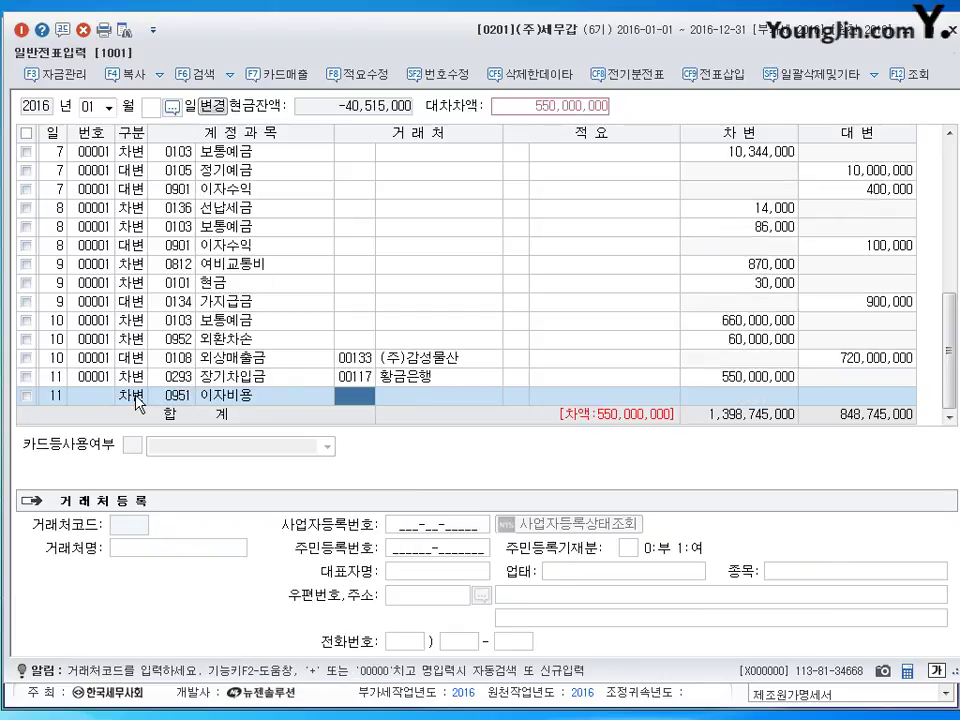
key(Return)
key(Return)
text(1)
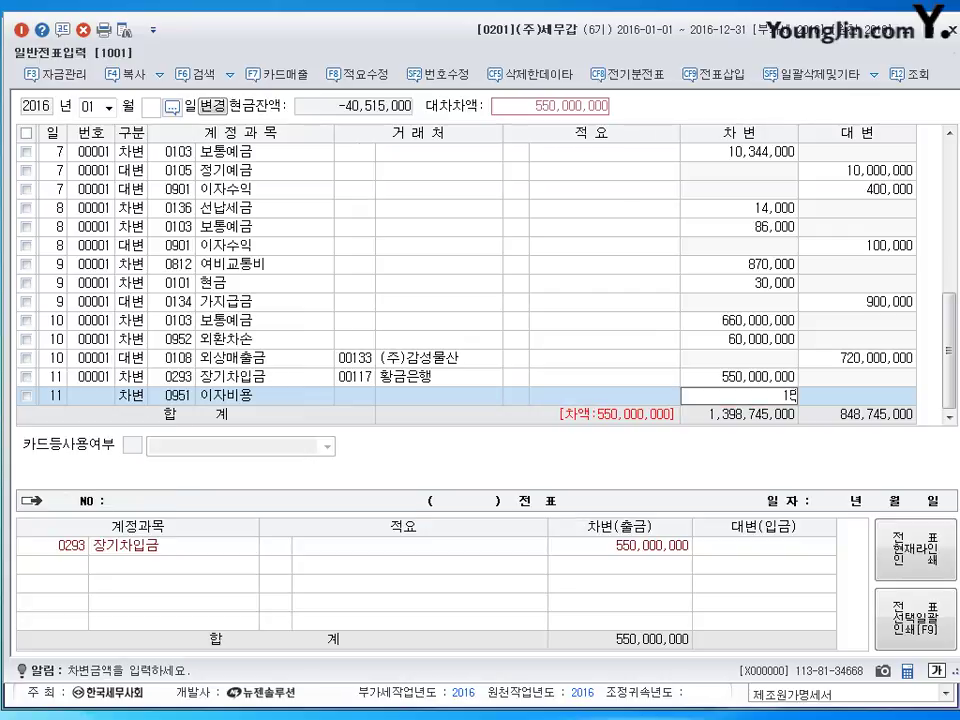
text(5,750,000)
key(Return)
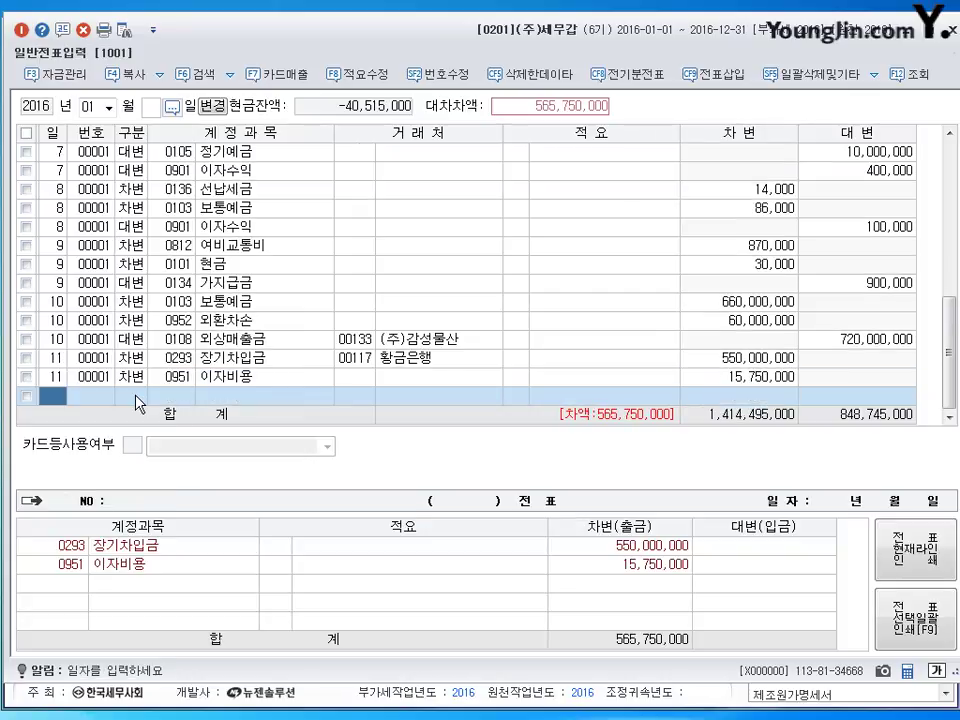
- Add a January 11 credit line for account 0103 보통예금 with the amount set to 540,750,000, without partner or description
text(4)
key(Return)
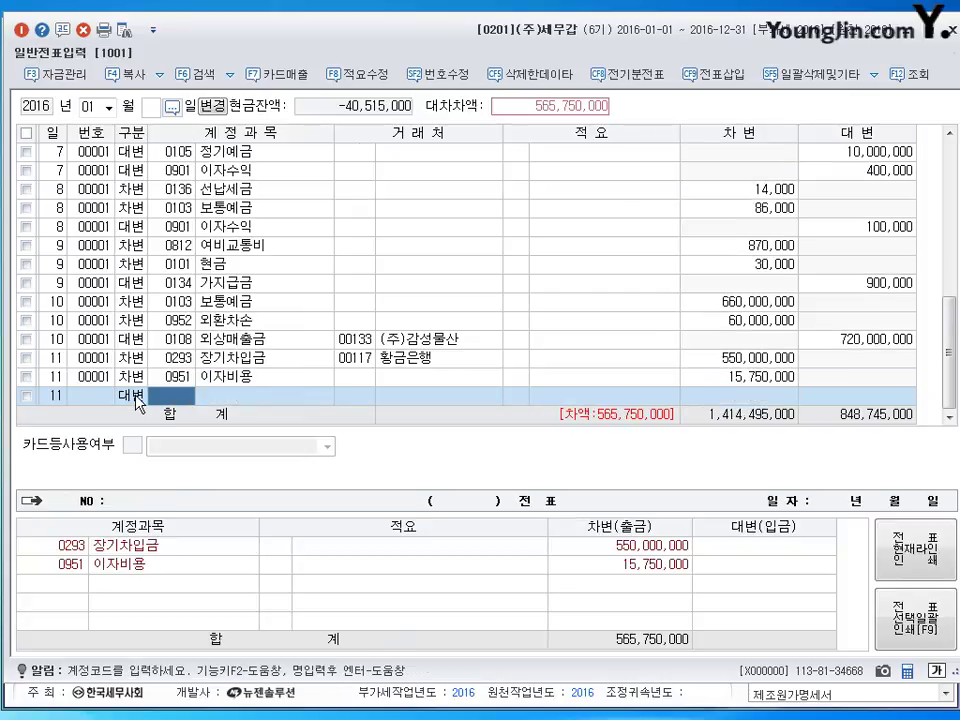
text(103)
key(Return)
key(Return)
key(Return)
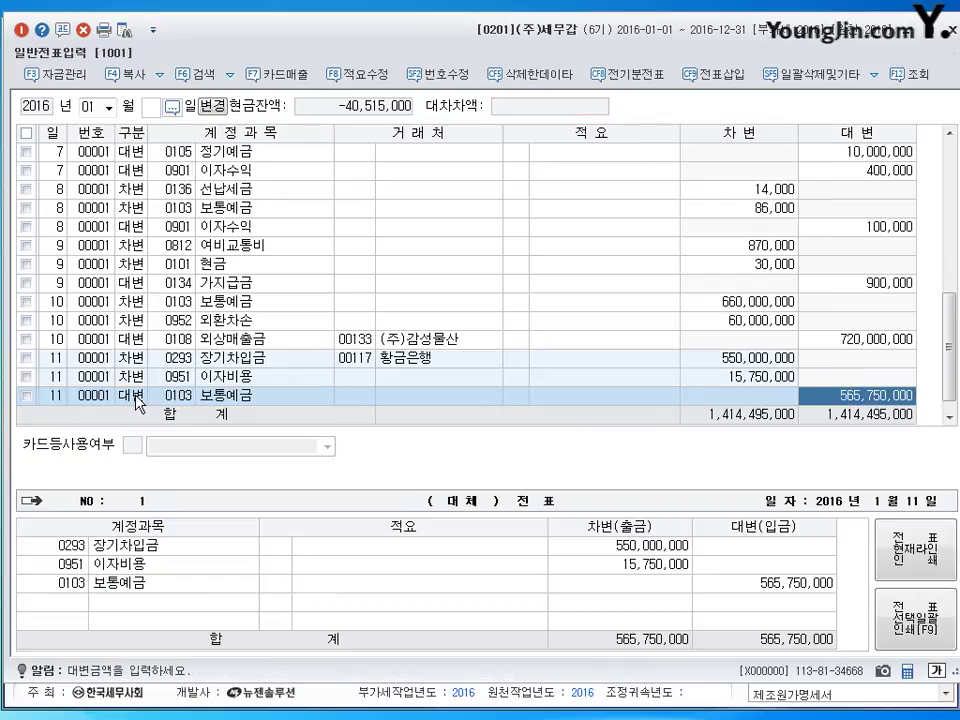
text(540,75)
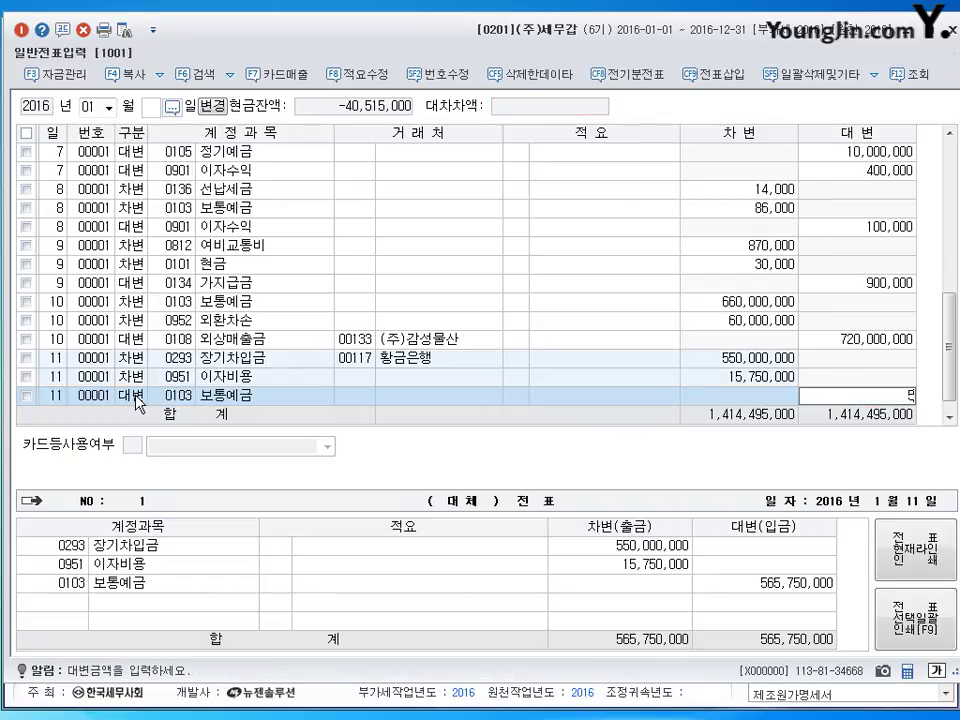
text(0,000)
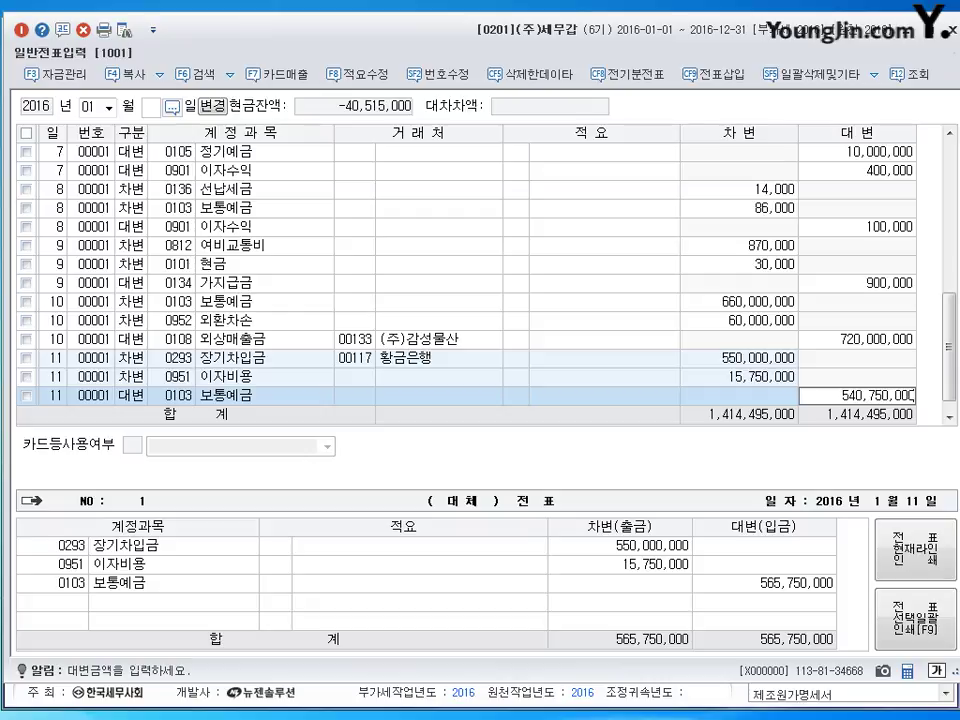
key(Return)
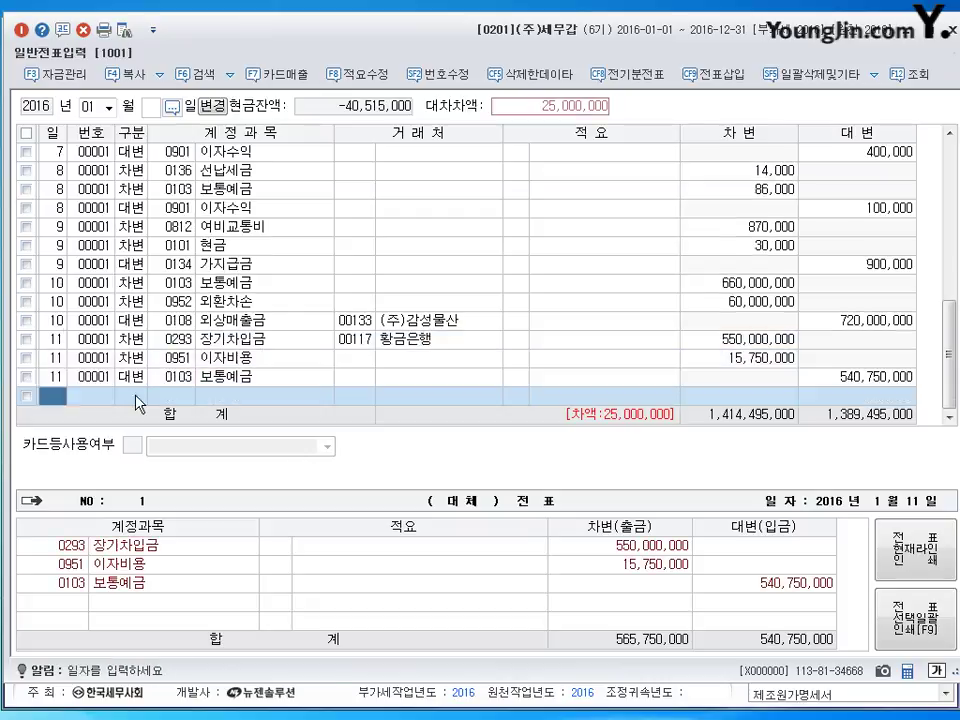
- Add a January 11 credit line for account 0907 외환차익 with the balancing amount 25,000,000, without partner or description
key(Return)
text(4)
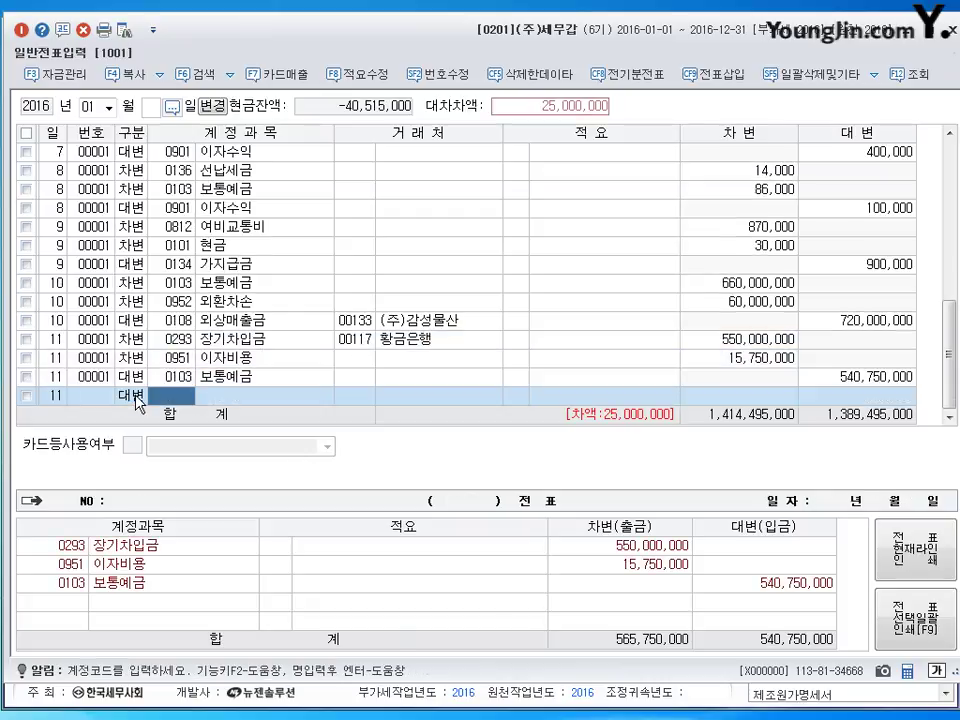
text(907)
key(Return)
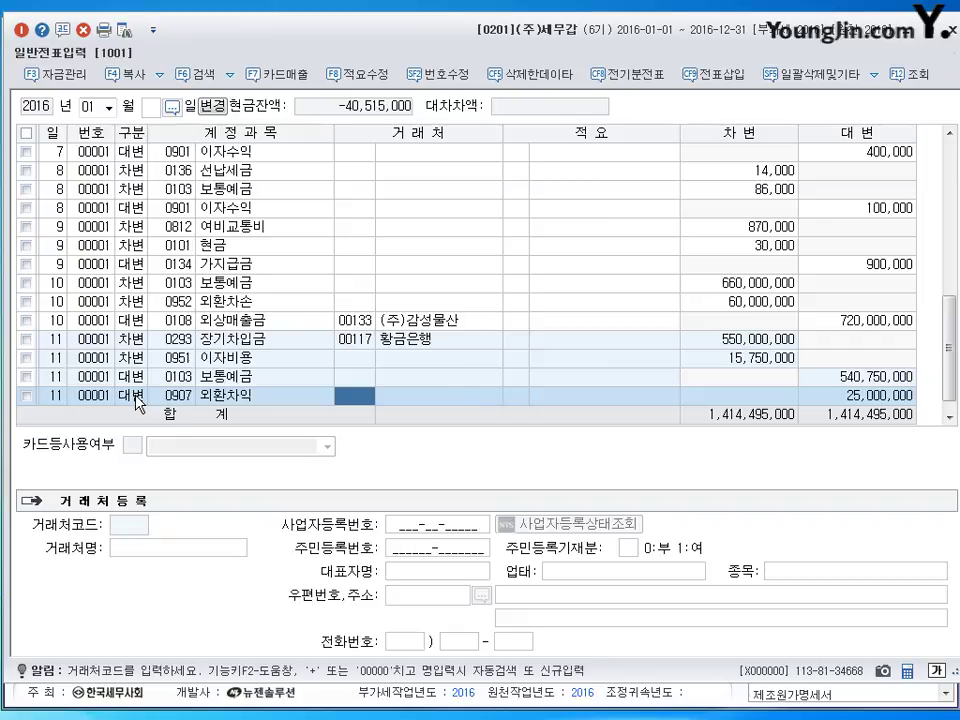
key(Return)
key(Return)
key(Return)
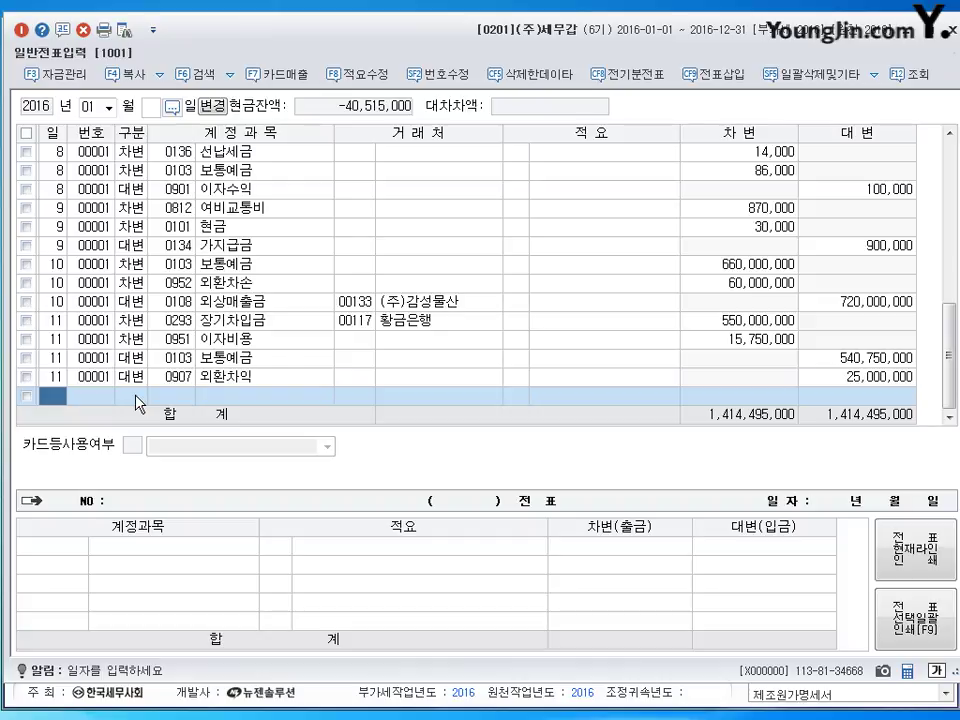
- Enter a January 12 debit line for account 0293 장기차입금 with partner 황금은행 (00117) and amount 214,000,000, without description
text(12)
key(Return)
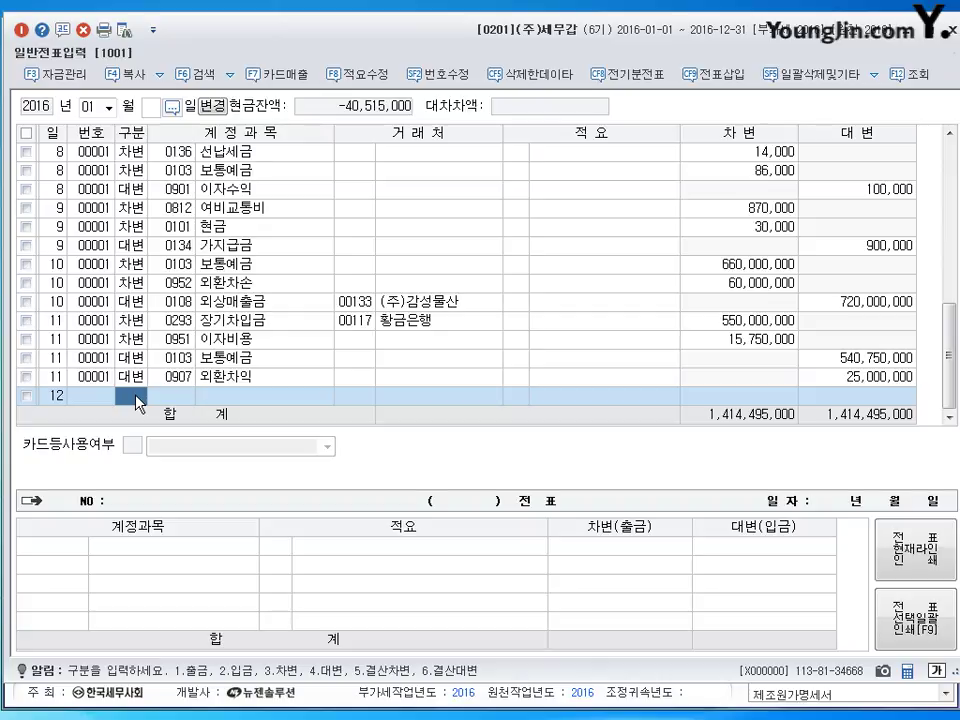
text(3)
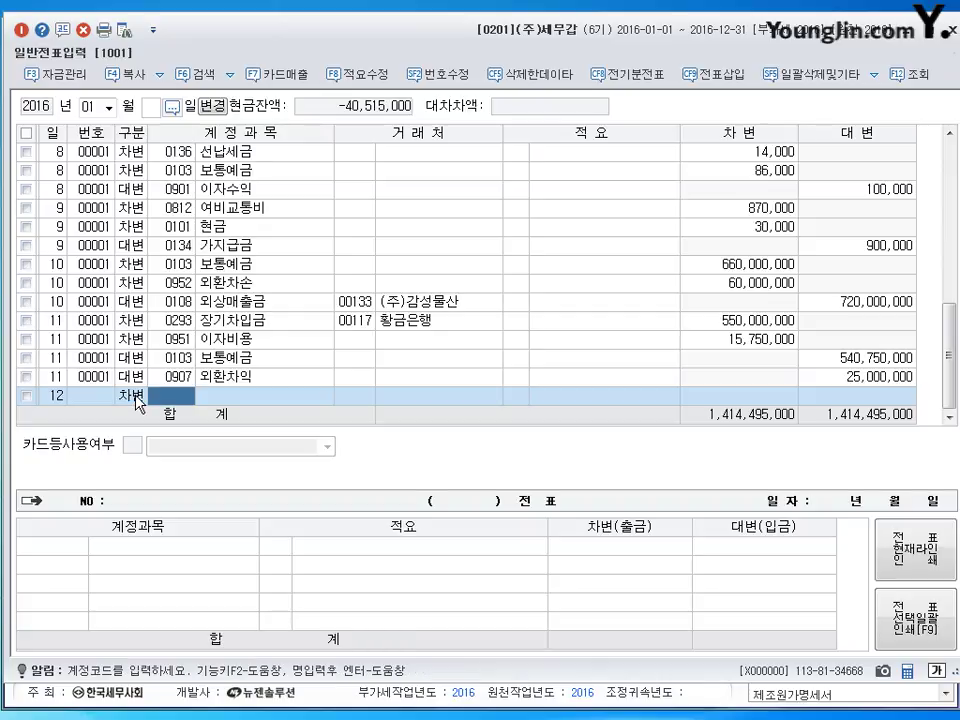
text(0293)
key(Return)
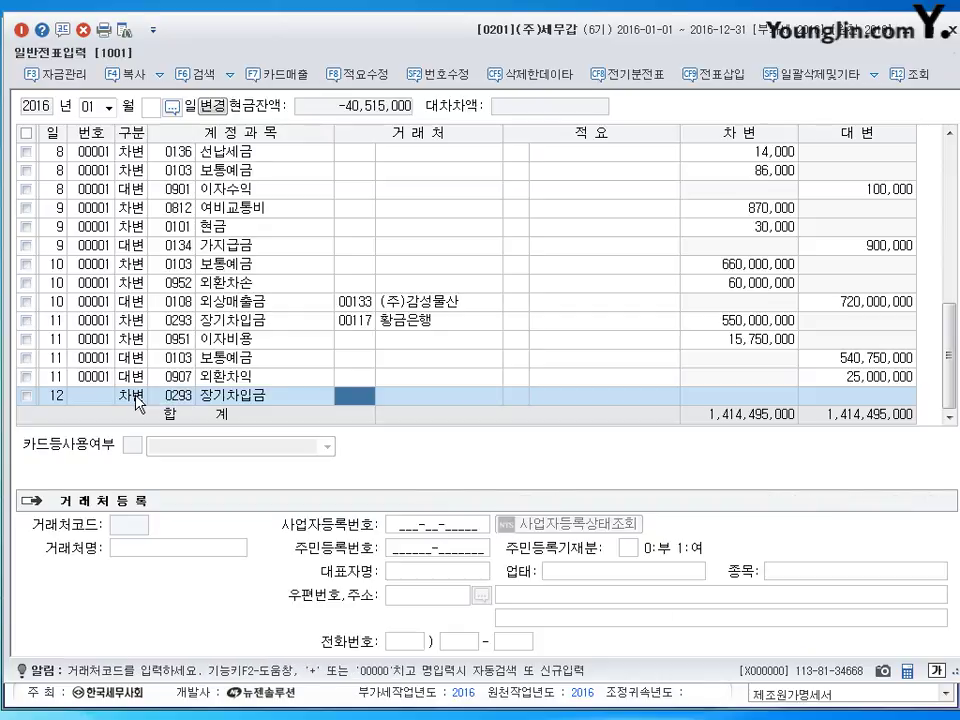
text(117)
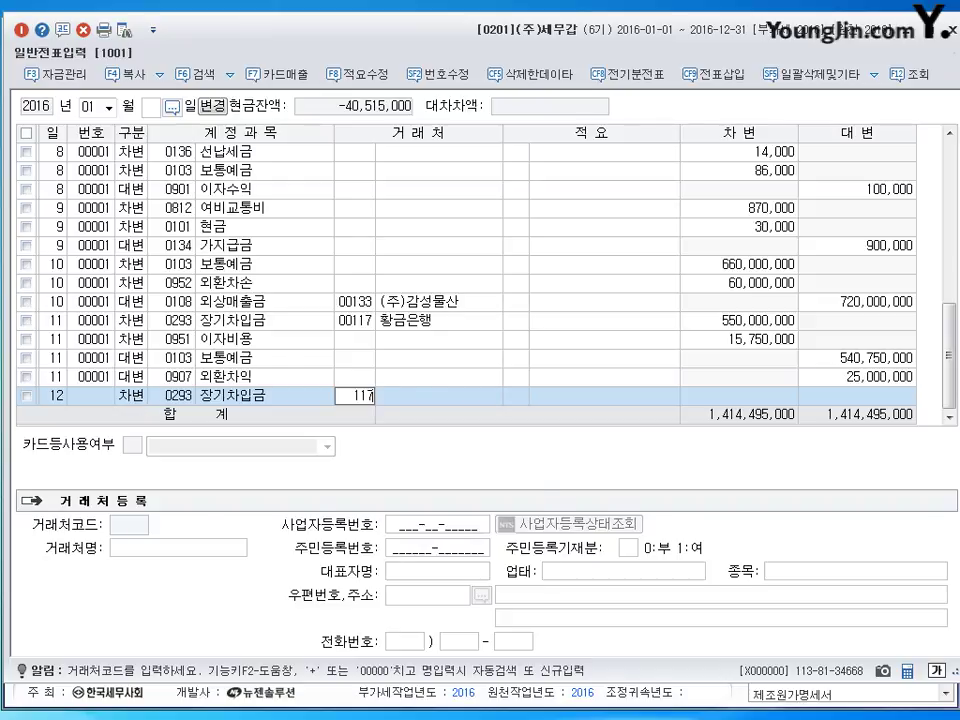
key(Return)
key(Return)
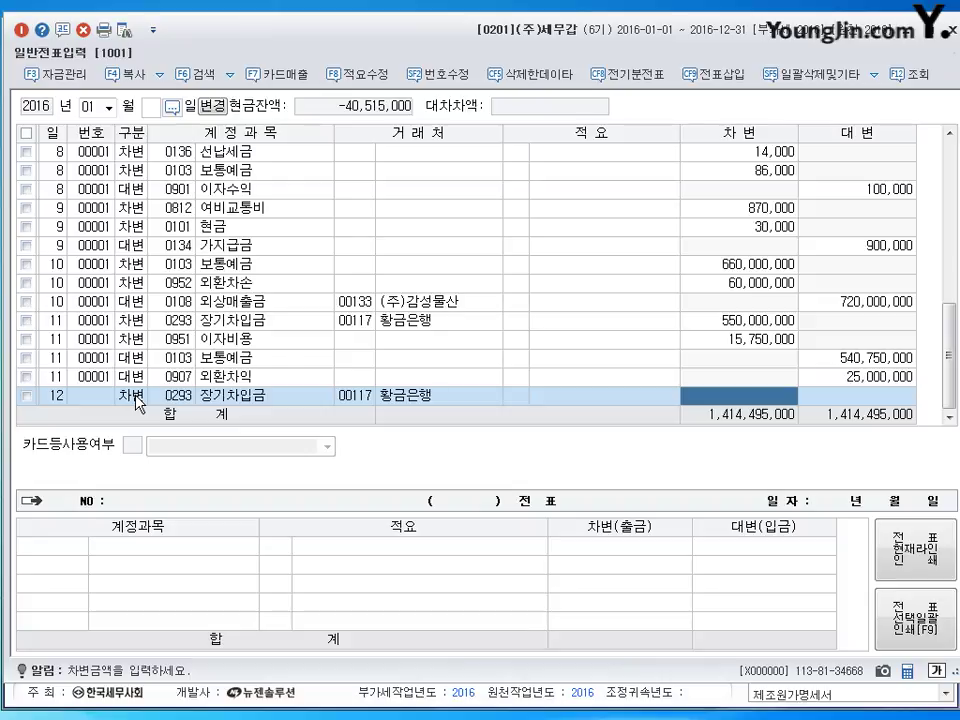
text(214000000)
key(Return)
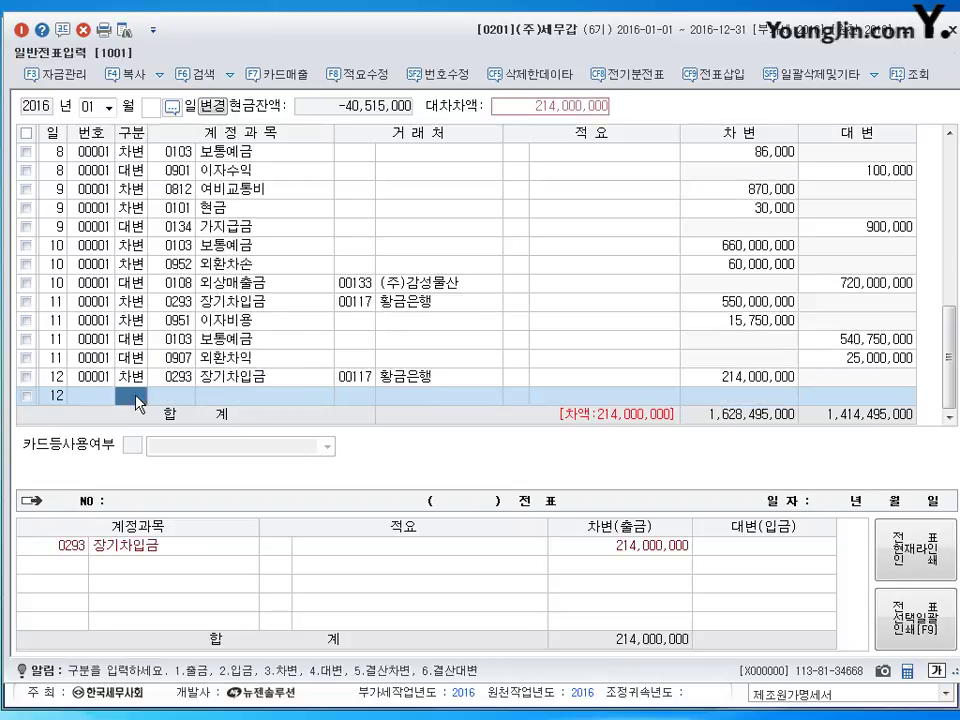
- Add a January 12 debit line for account 0951 이자비용 with amount 6,600,000, without partner or description
text(395)
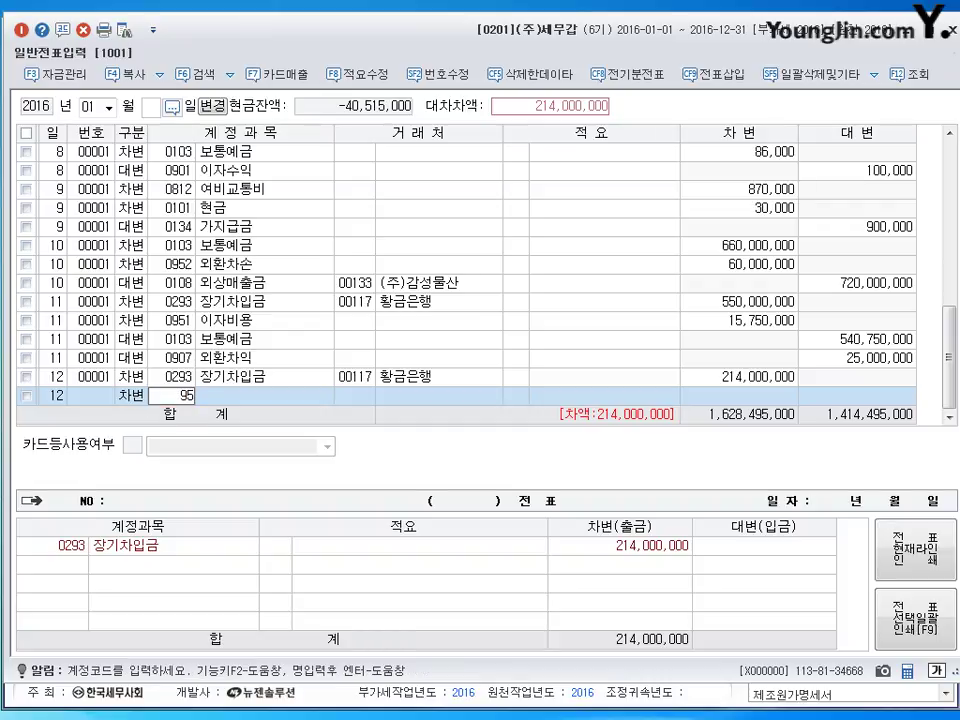
text(1)
key(Return)
key(Return)
key(Return)
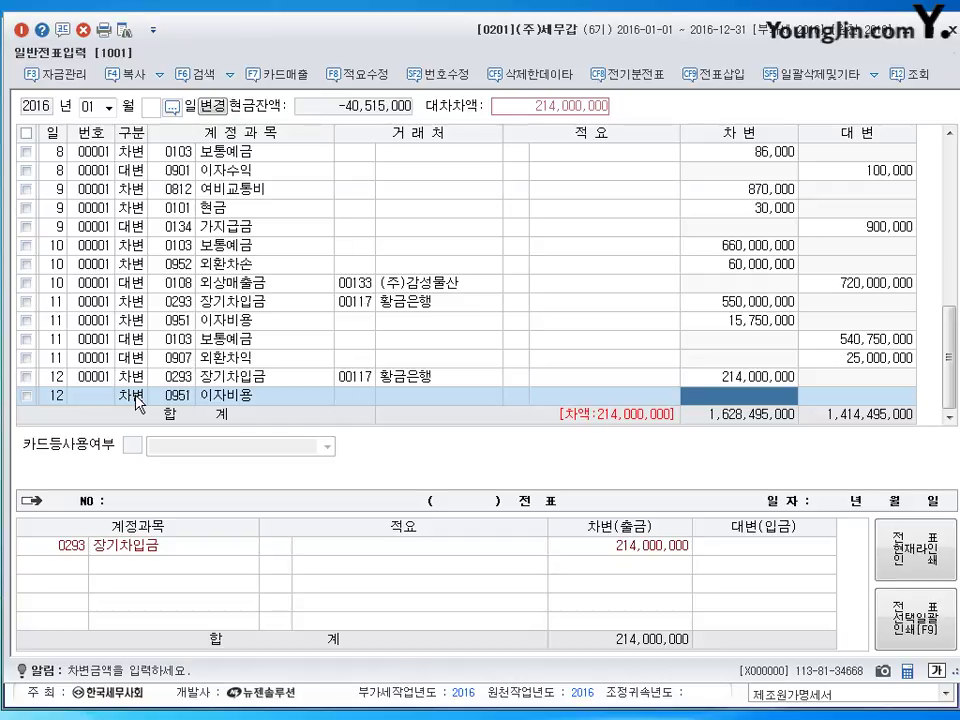
text(6,600,)
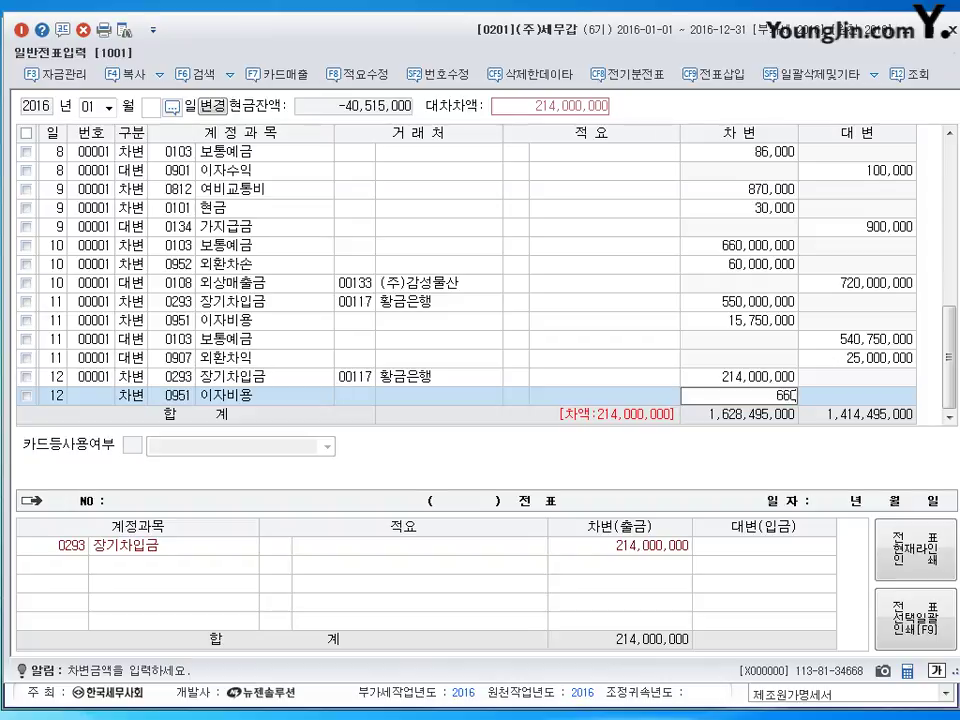
text(000)
key(Return)
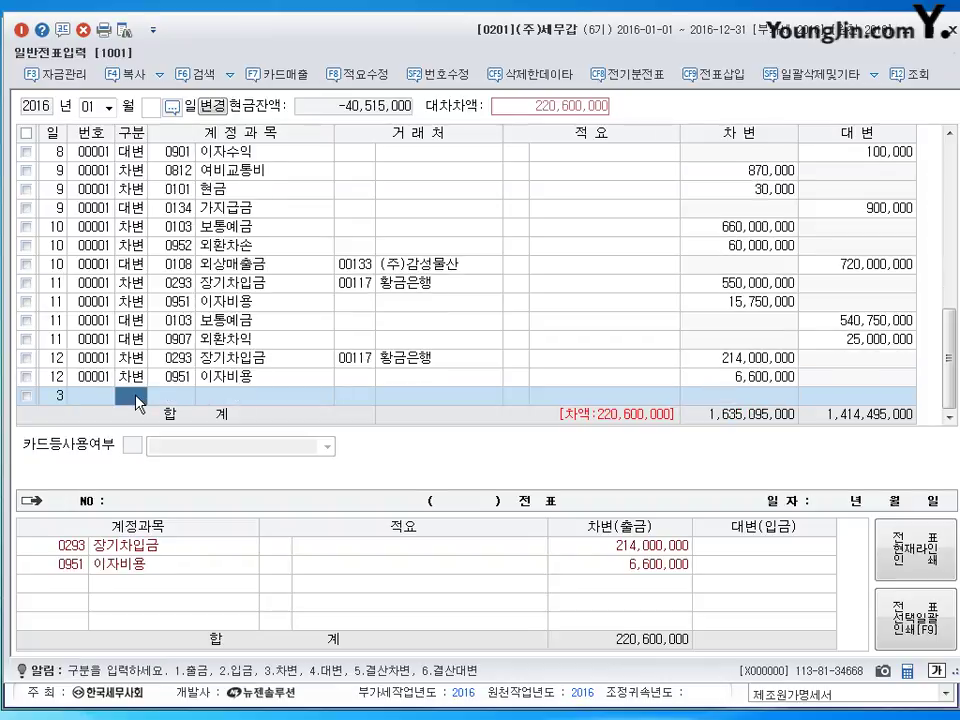
- Add a January 12 line, set as debit, for account 0952 외환차손 with amount 6,000,000, without partner or description
key(Return)
text(4)
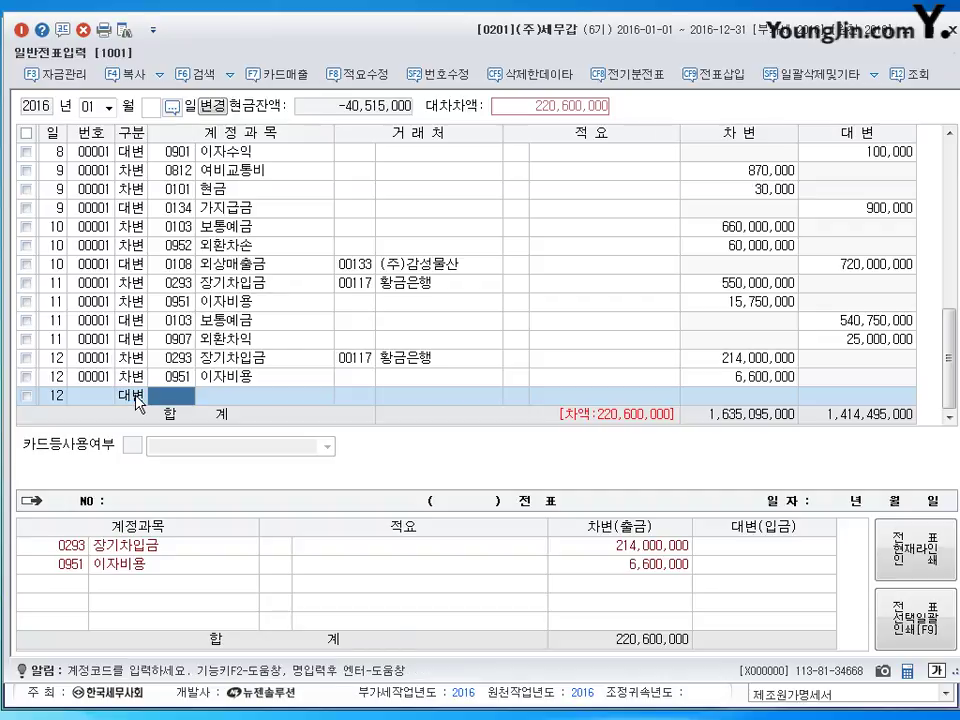
click(136, 397)
text(30952)
key(Return)
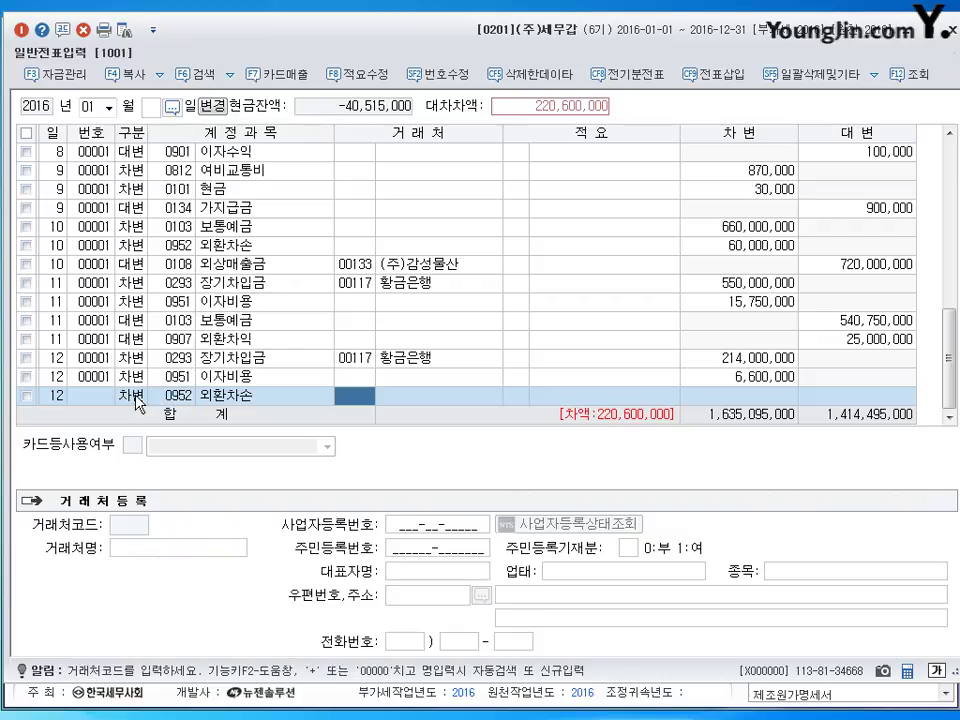
key(Return)
key(Return)
key(Return)
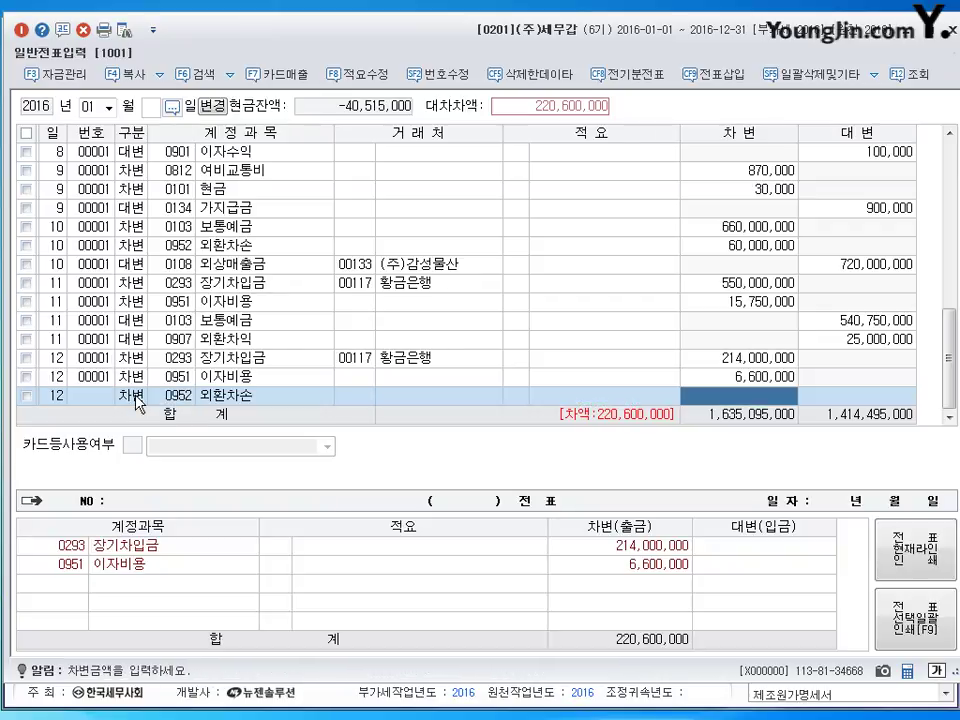
text(6000000)
key(Return)
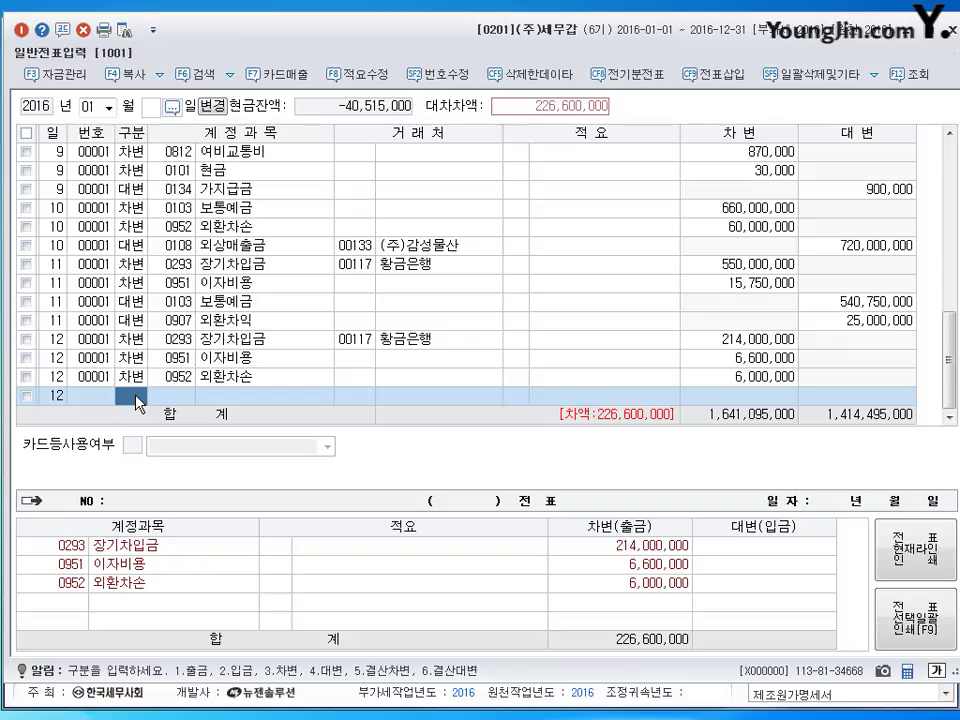
- Complete the January 12 voucher with a credit line for account 0103 보통예금 and the balancing amount 226,600,000, without partner or description
text(4103)
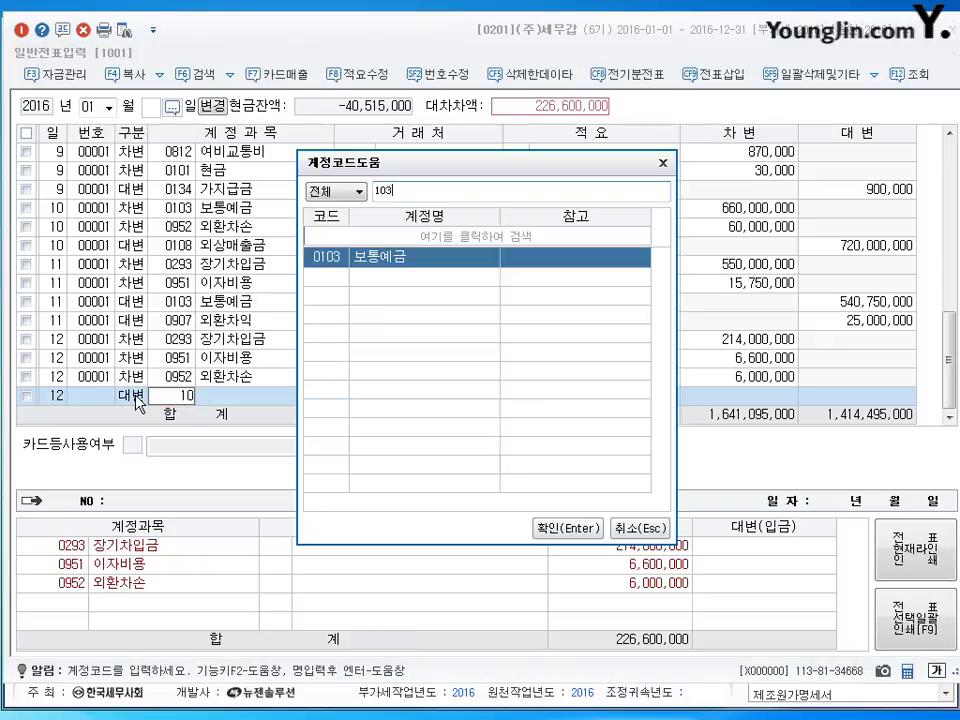
key(Return)
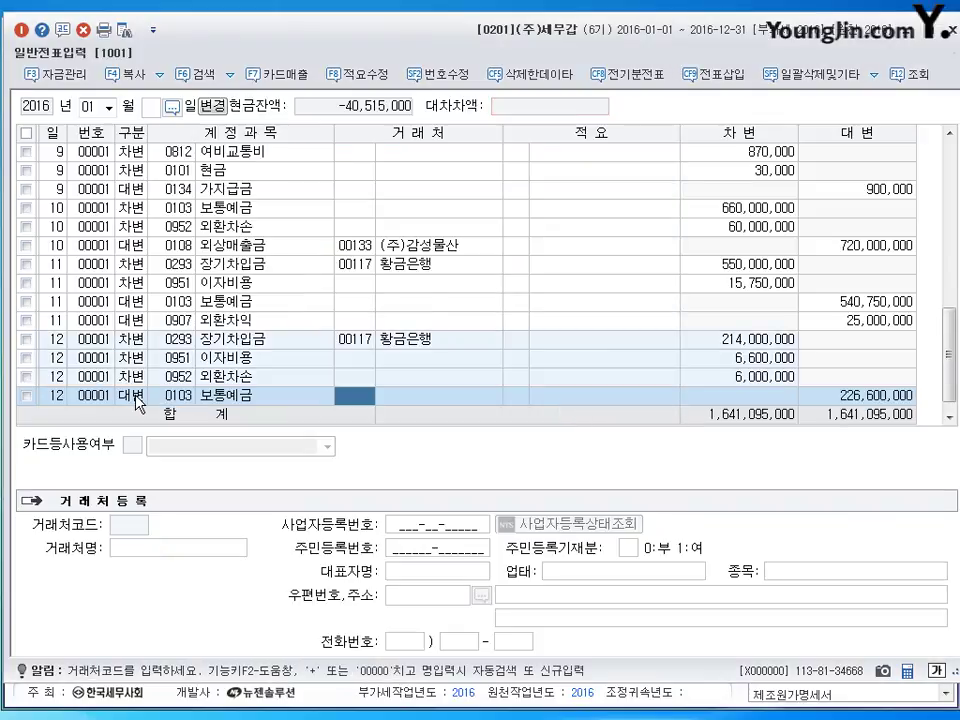
key(Return)
key(Return)
key(Return)
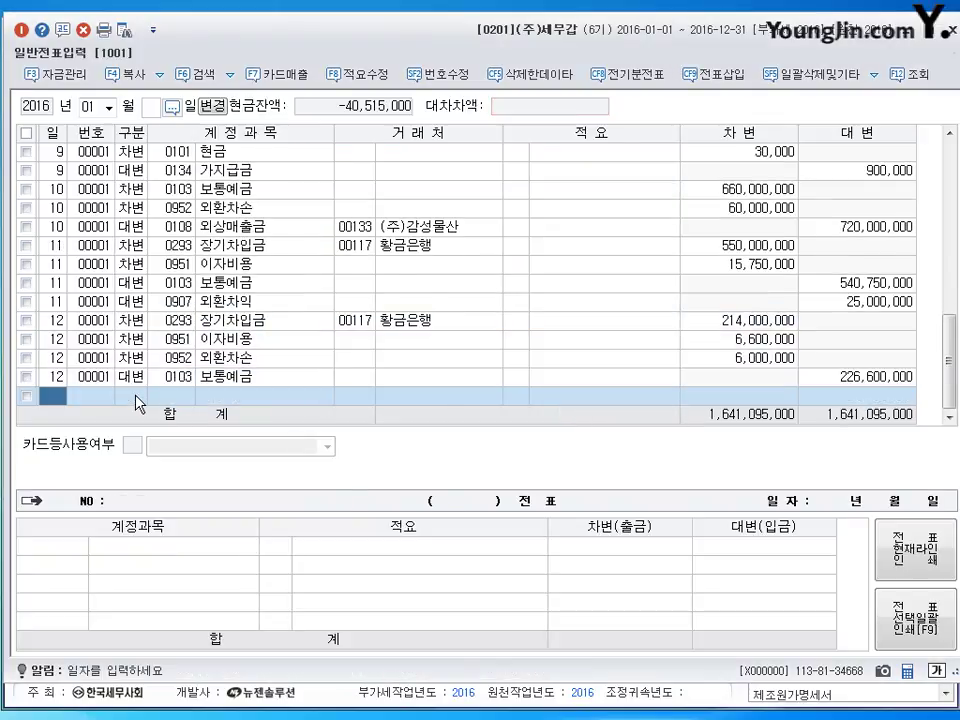